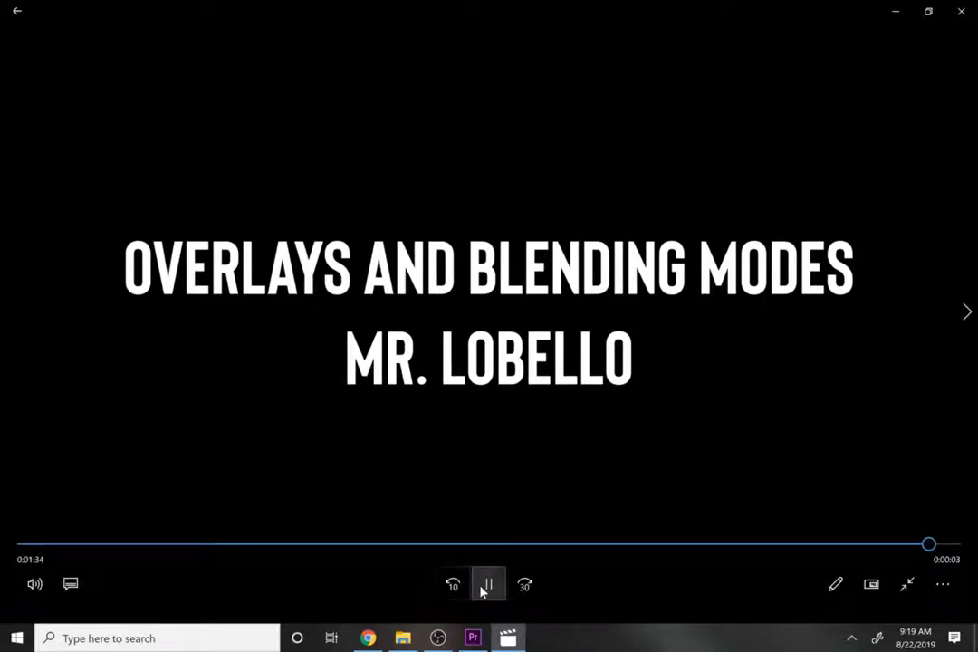
Pause and close the finished overlays and blend modes video, and switch to the 8mm filter project in Premiere Pro.
{"action": "left_click", "coordinate": [490, 584]}
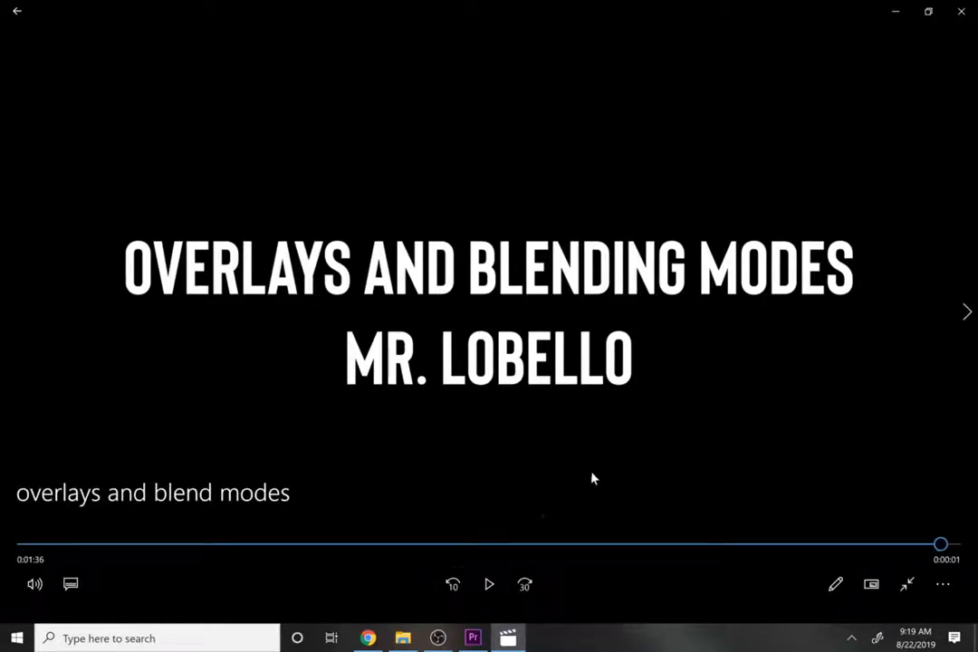
{"action": "left_click", "coordinate": [960, 13]}
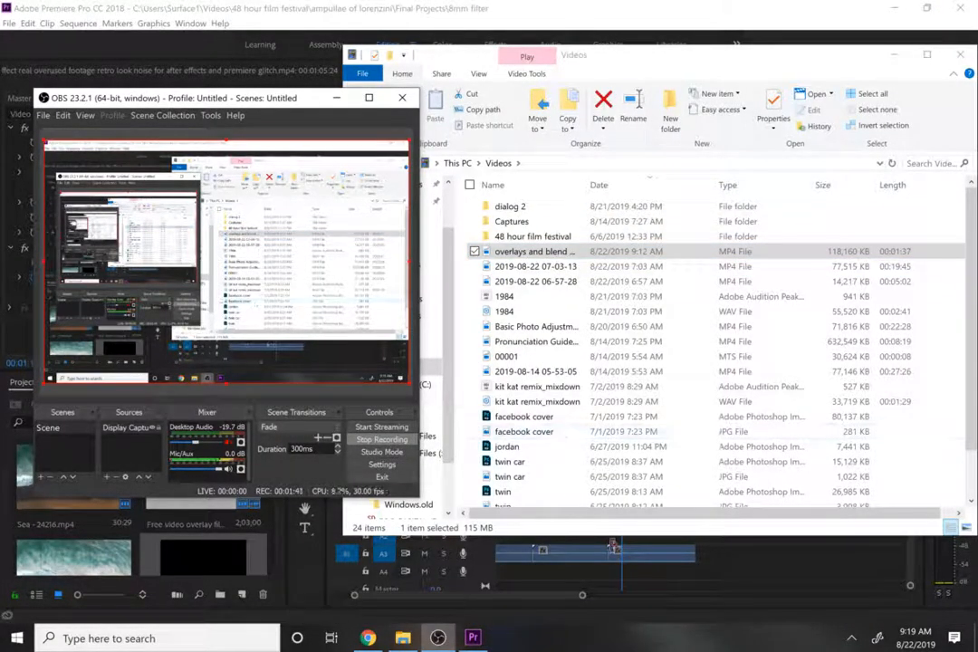
{"action": "left_click", "coordinate": [734, 573]}
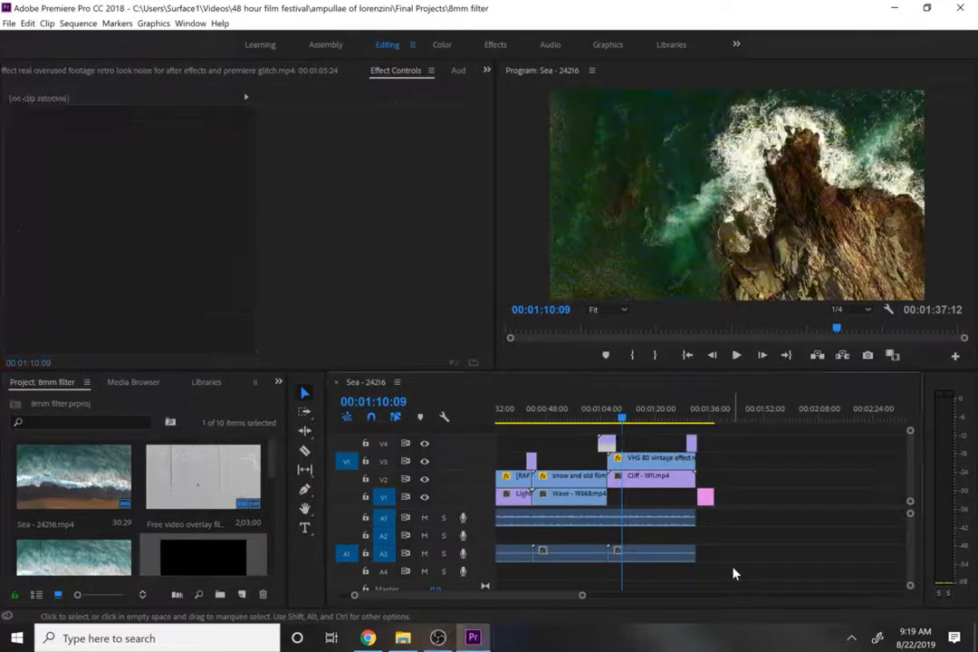
Review the blend modes of the Super 8, snow and old film, and VHS 80 overlay clips, and close the existing sequence.
{"action": "left_click", "coordinate": [508, 480]}
{"action": "left_click", "coordinate": [554, 416]}
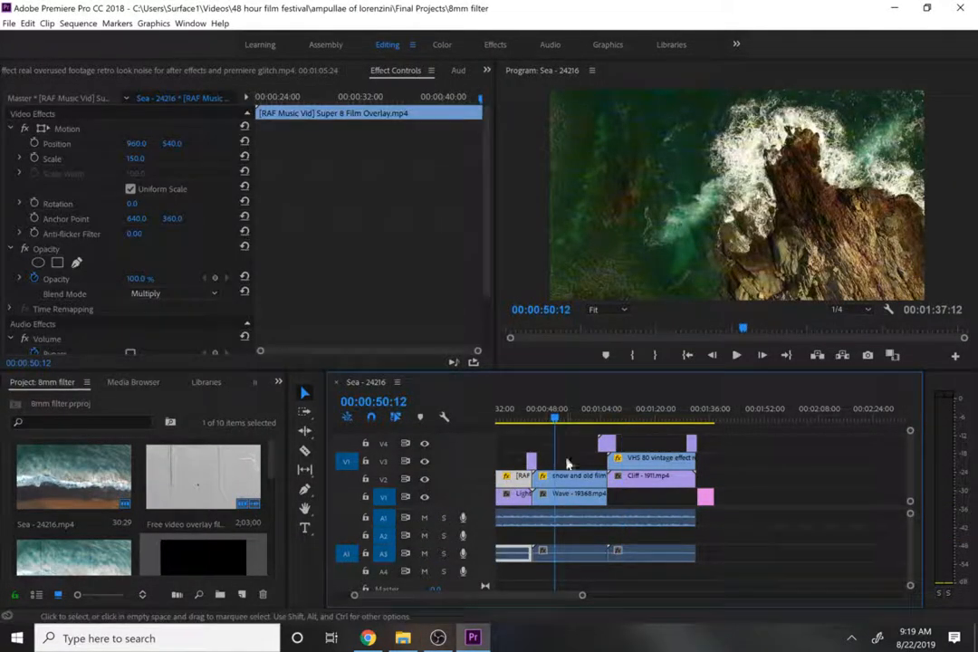
{"action": "left_click", "coordinate": [570, 482]}
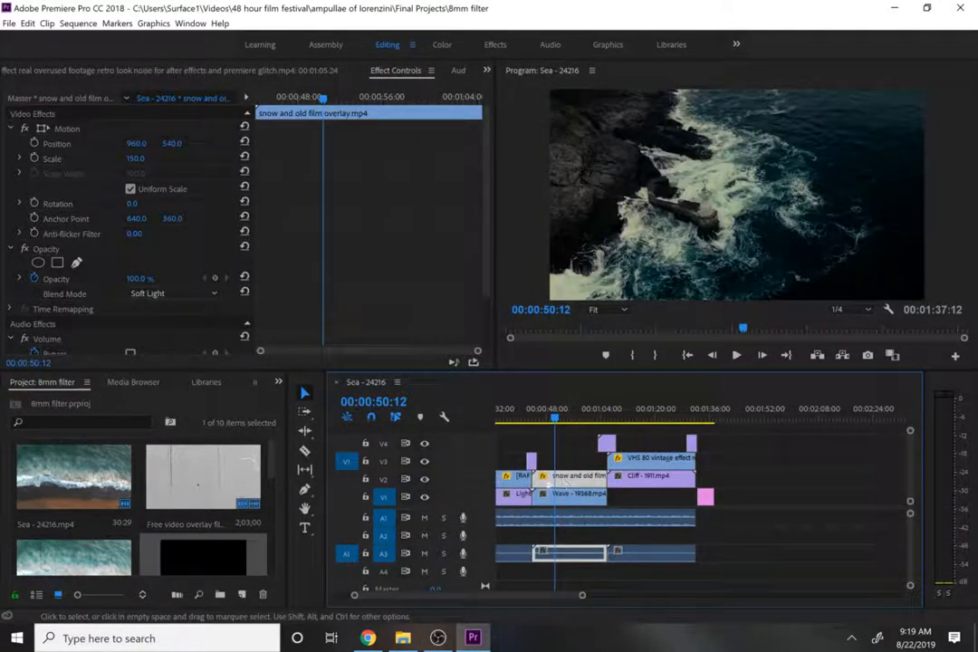
{"action": "left_click", "coordinate": [511, 479]}
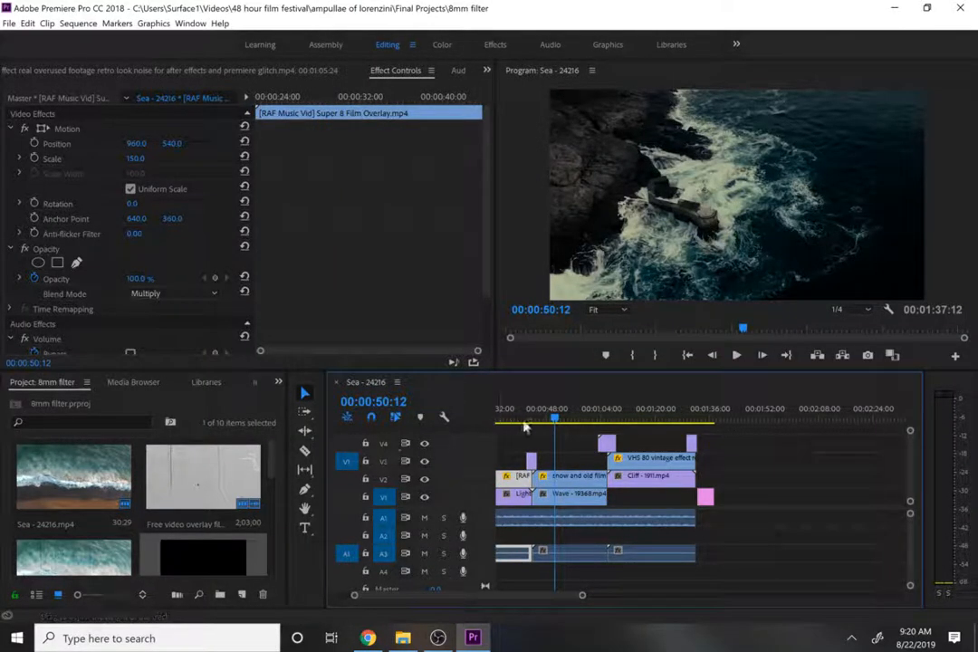
{"action": "left_click", "coordinate": [633, 458]}
{"action": "left_click", "coordinate": [608, 419]}
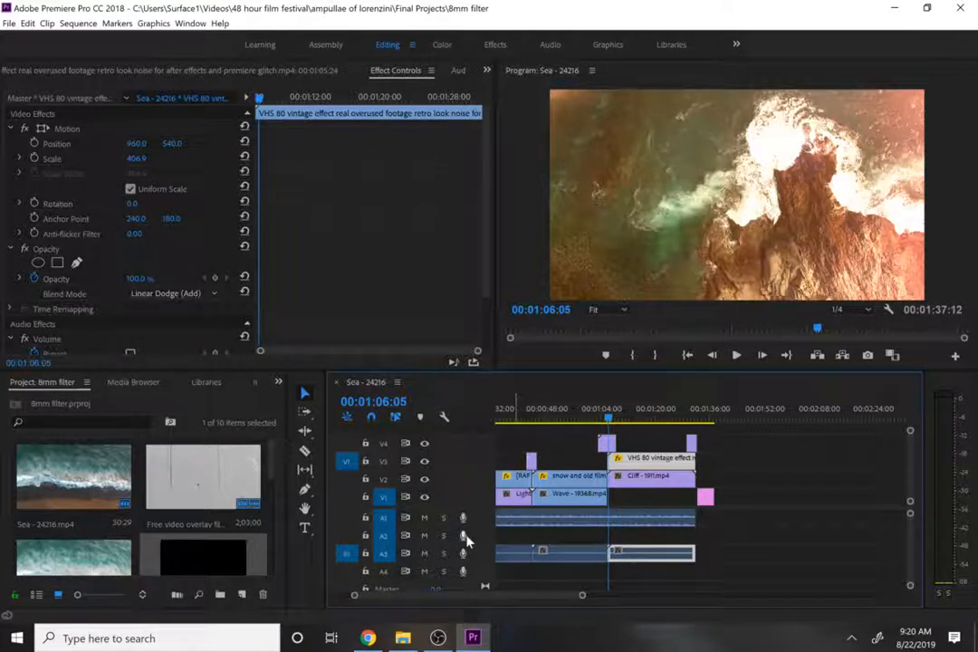
{"action": "left_click", "coordinate": [336, 383]}
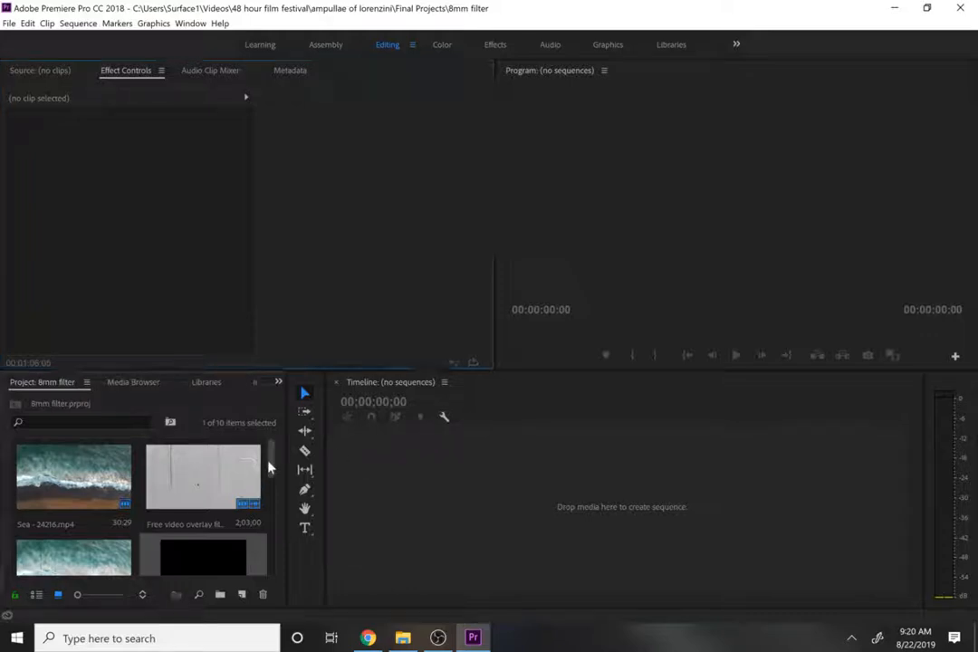
Look through the project's overlay clips, opening the film damage and Super 8 Film Overlay clips in the source monitor.
{"action": "mouse_move", "coordinate": [268, 462]}
{"action": "left_mouse_down"}
{"action": "mouse_move", "coordinate": [269, 536]}
{"action": "mouse_move", "coordinate": [268, 463]}
{"action": "left_mouse_up"}
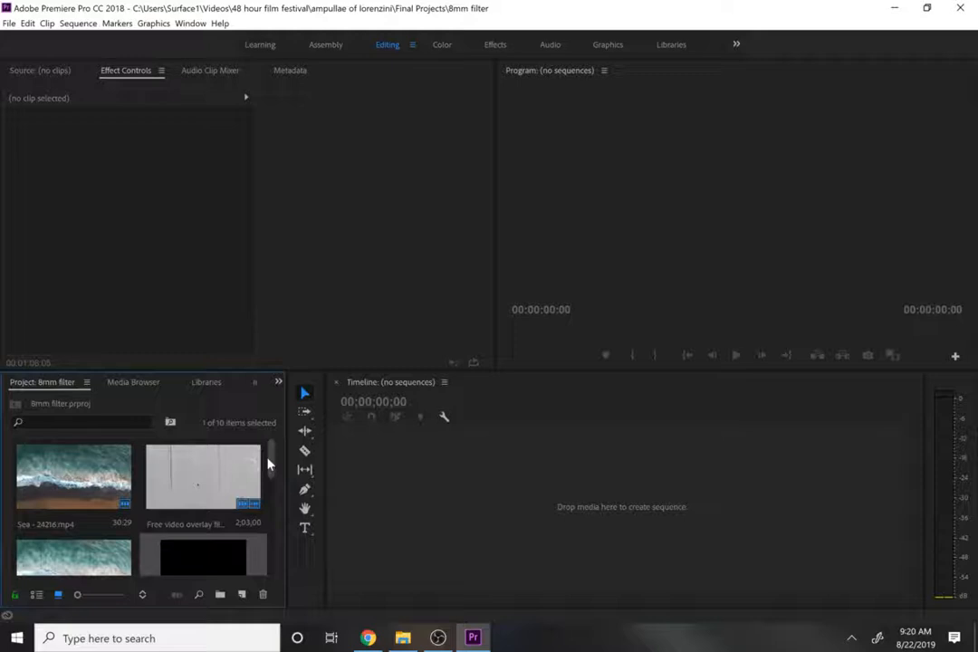
{"action": "left_click_drag", "start_coordinate": [268, 466], "coordinate": [269, 471]}
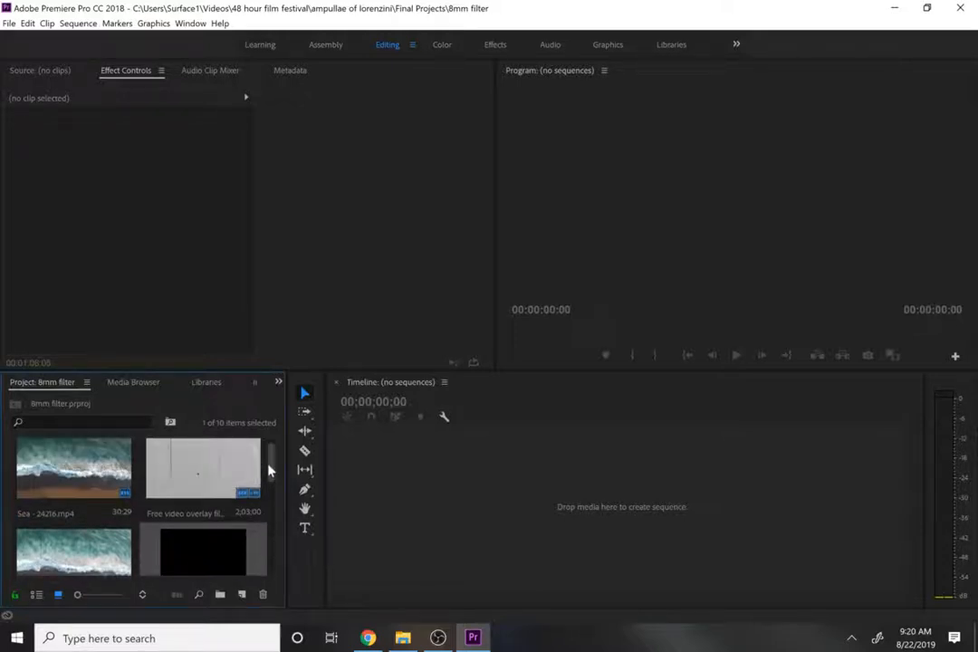
{"action": "double_click", "coordinate": [208, 489]}
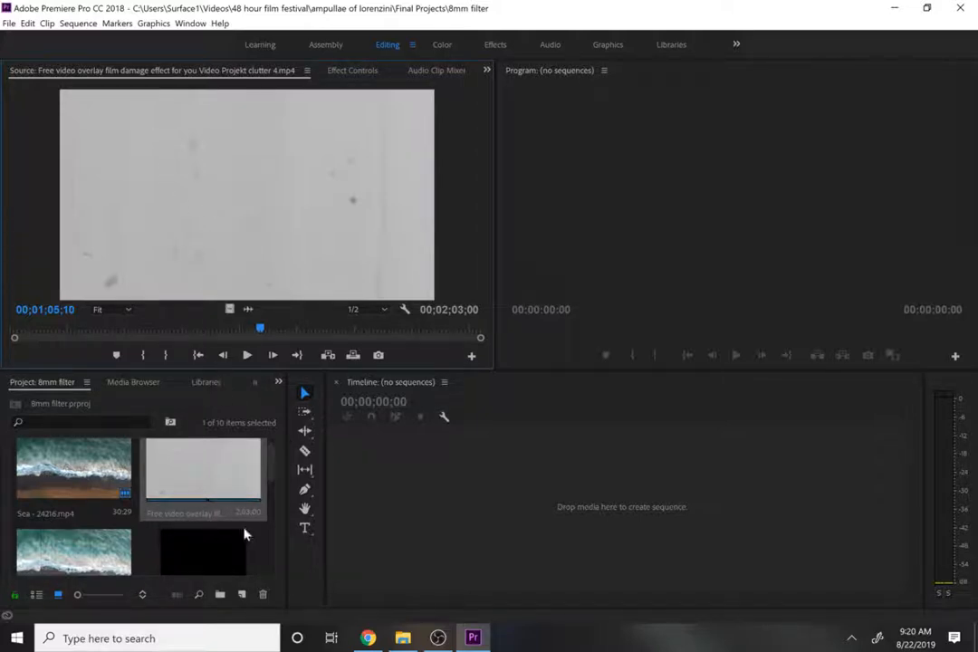
{"action": "scroll", "coordinate": [263, 473], "scroll_direction": "down", "scroll_amount": 2}
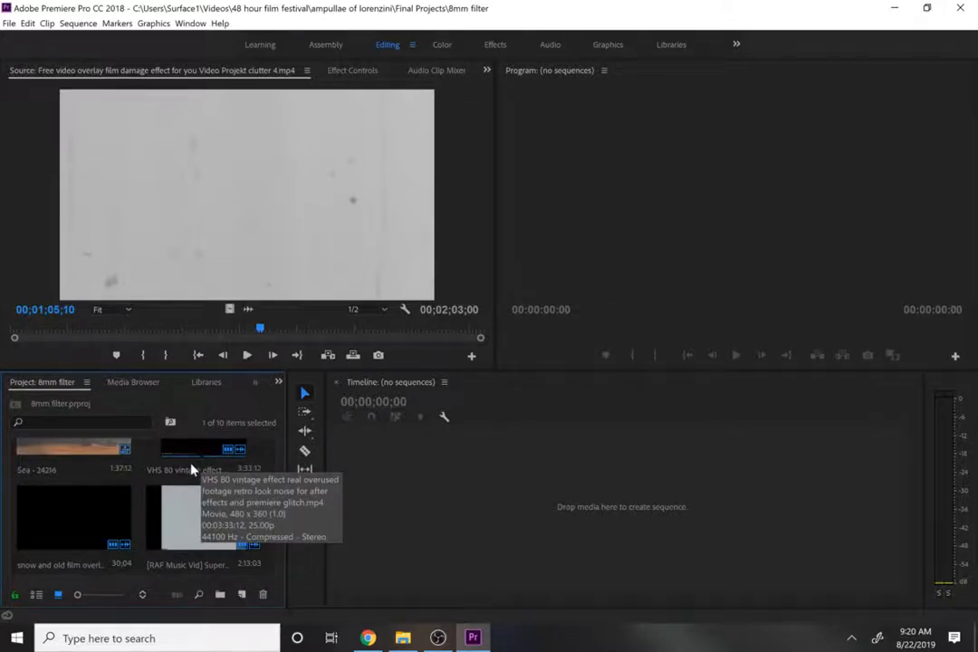
{"action": "left_click", "coordinate": [92, 510]}
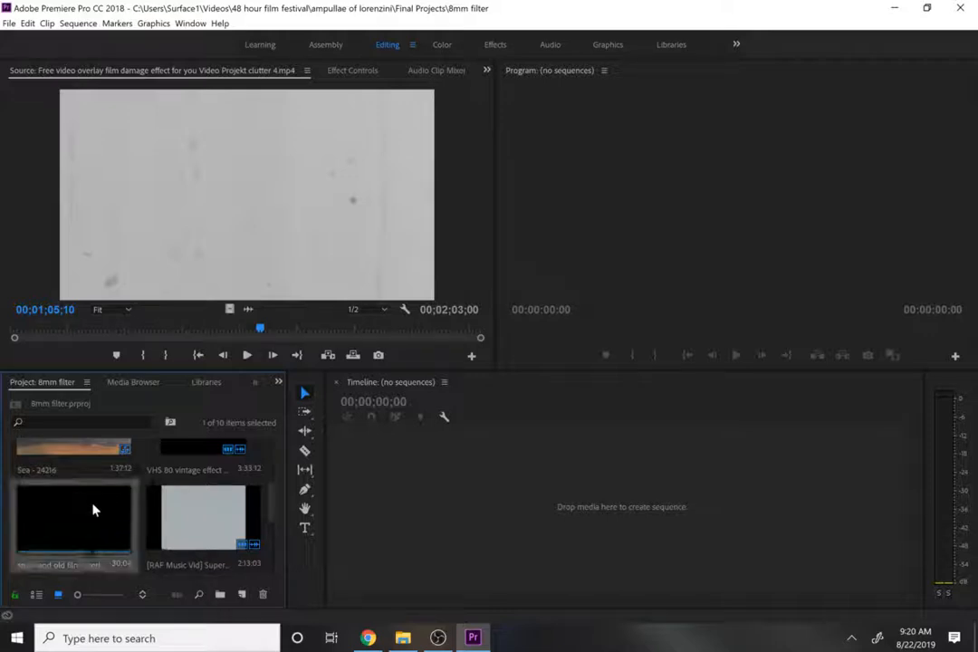
{"action": "left_click", "coordinate": [195, 570]}
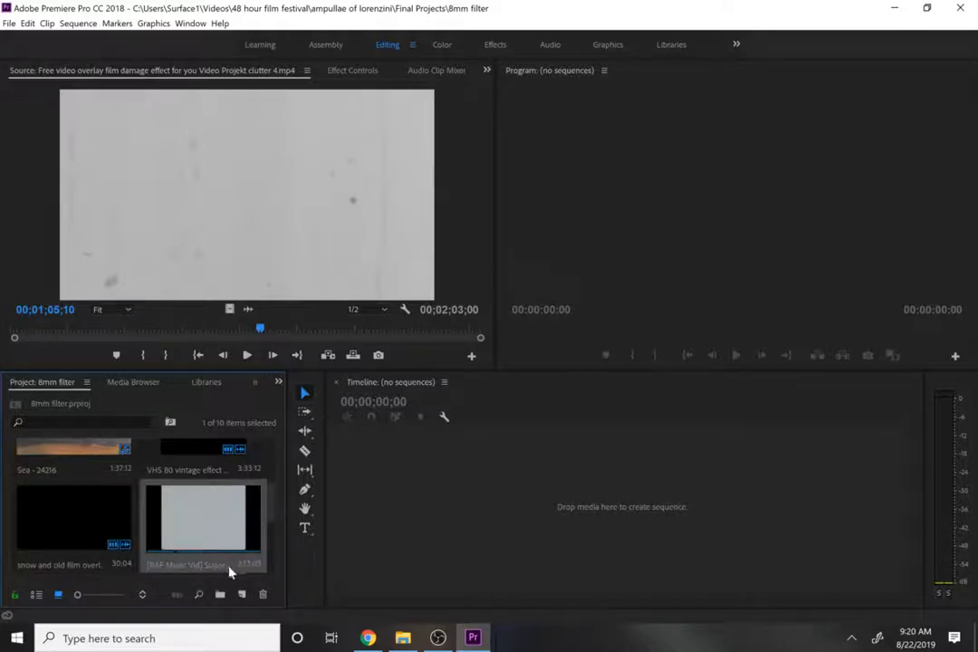
{"action": "double_click", "coordinate": [217, 523]}
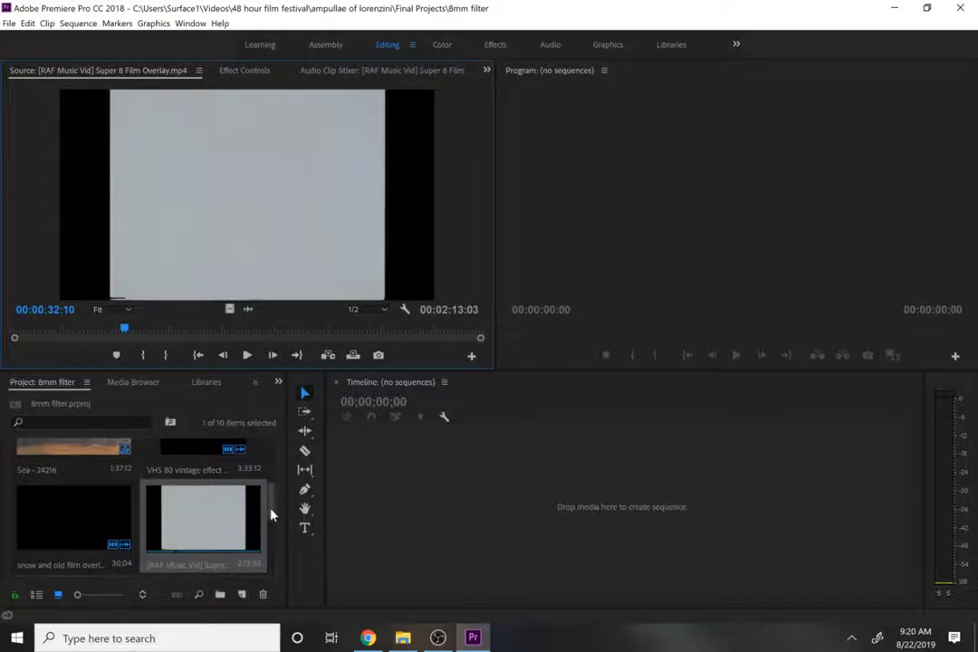
Create a new sequence from the Sea - 24216.mp4 clip and play its opening frames.
{"action": "left_click_drag", "start_coordinate": [269, 515], "coordinate": [262, 459]}
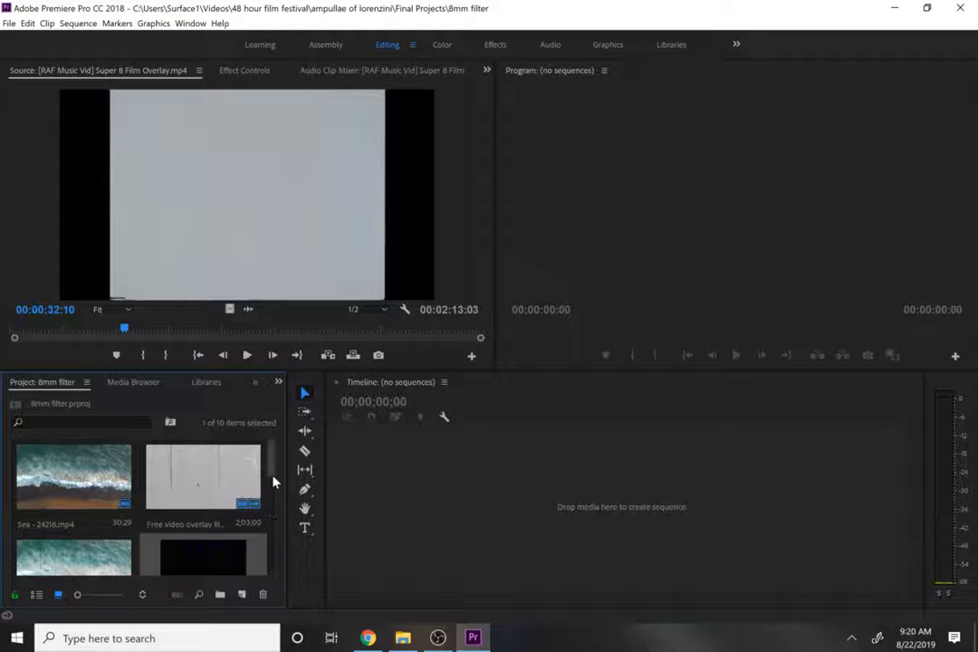
{"action": "scroll", "coordinate": [274, 489], "scroll_direction": "down", "scroll_amount": 2}
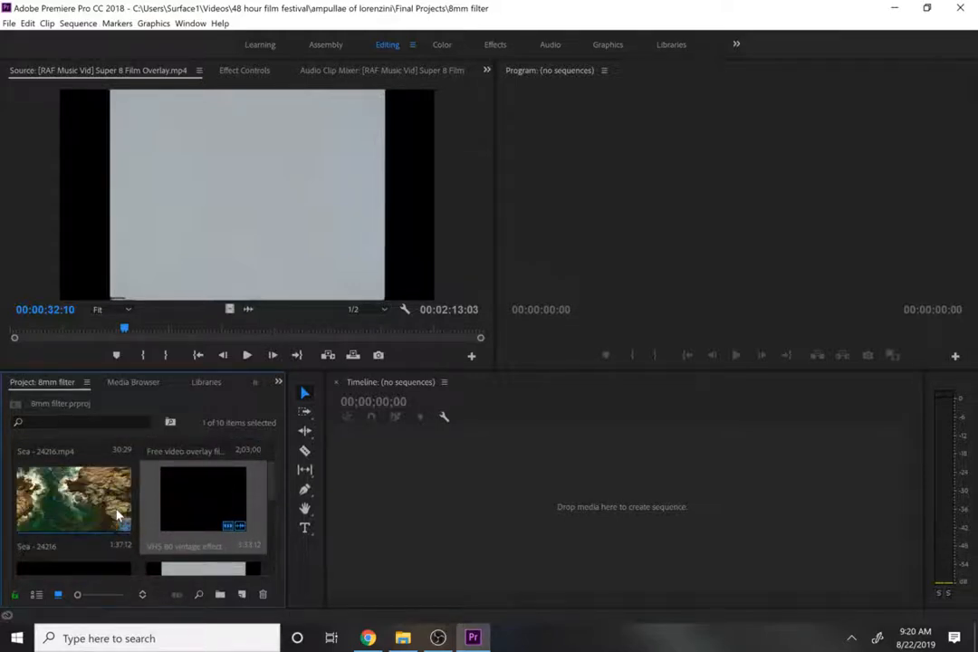
{"action": "left_click_drag", "start_coordinate": [272, 492], "coordinate": [263, 463]}
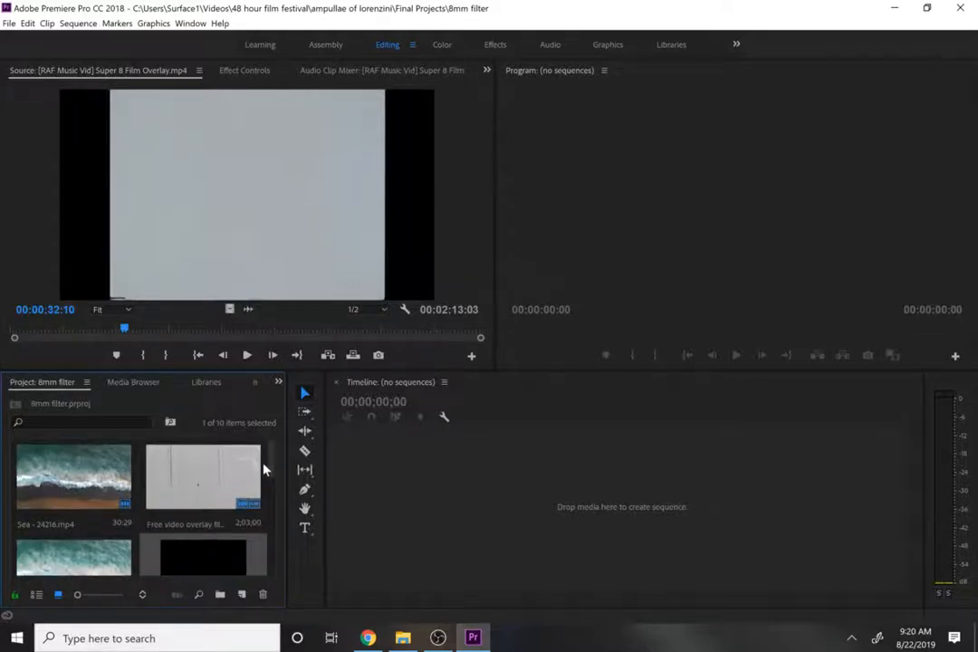
{"action": "left_click", "coordinate": [82, 482]}
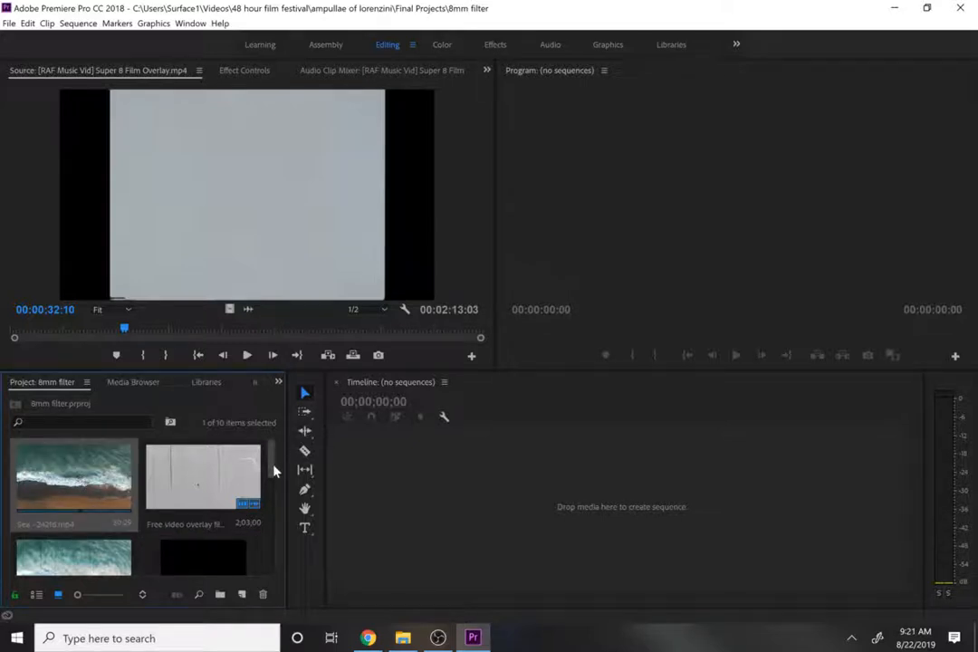
{"action": "left_click_drag", "start_coordinate": [275, 471], "coordinate": [270, 546]}
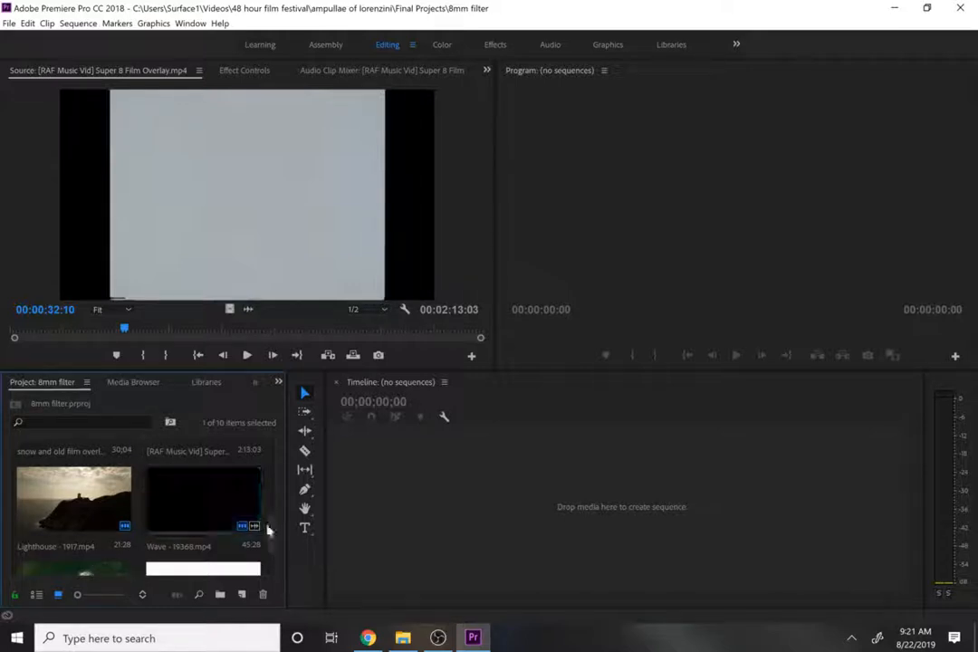
{"action": "scroll", "coordinate": [267, 470], "scroll_direction": "down", "scroll_amount": 2}
{"action": "left_click_drag", "start_coordinate": [90, 454], "coordinate": [335, 470]}
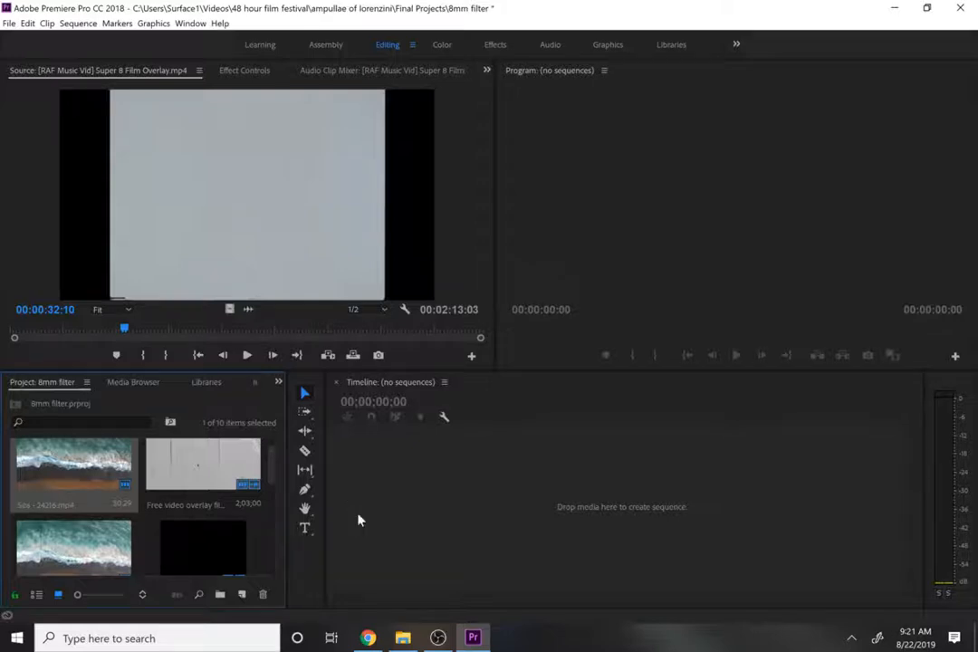
{"action": "left_click_drag", "start_coordinate": [359, 520], "coordinate": [359, 519]}
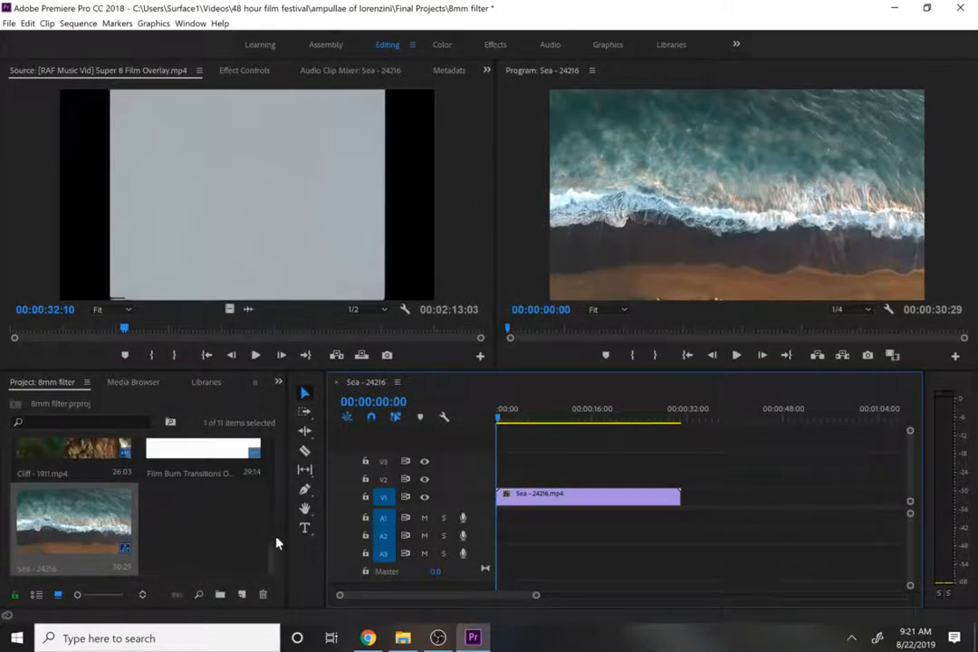
{"action": "key", "text": "space"}
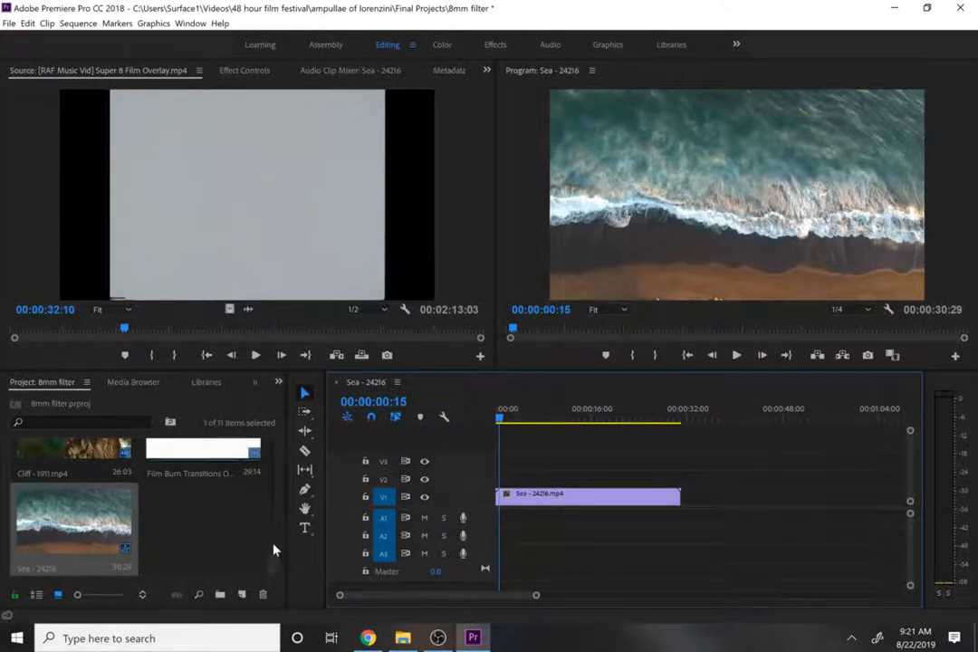
Place snow and old film overlay.mp4 on track V3 at the sequence start, above the sea clip, and preview it.
{"action": "left_click_drag", "start_coordinate": [274, 559], "coordinate": [273, 493]}
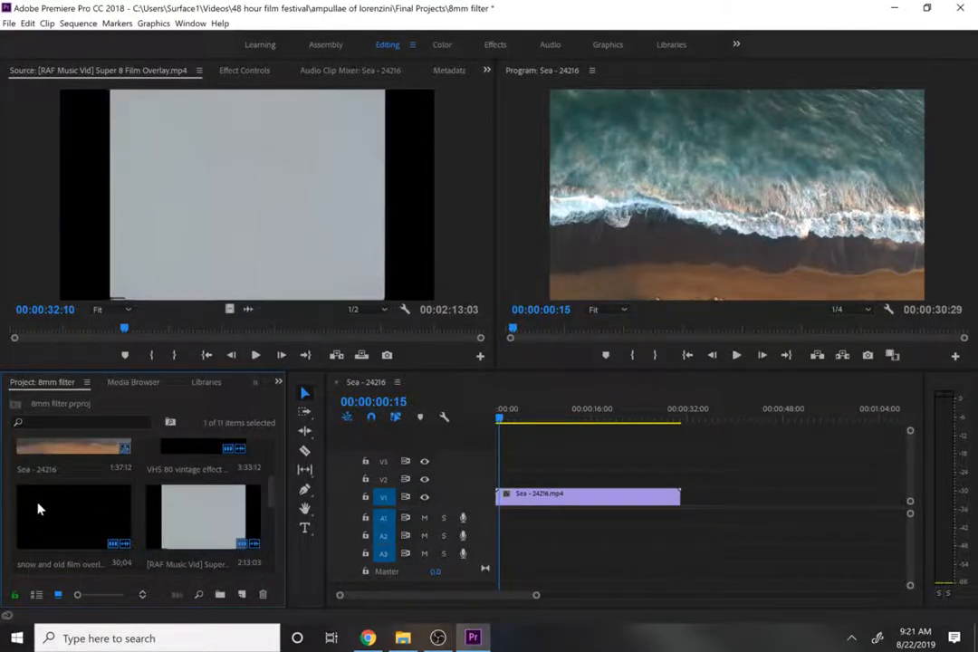
{"action": "left_click_drag", "start_coordinate": [39, 511], "coordinate": [491, 474]}
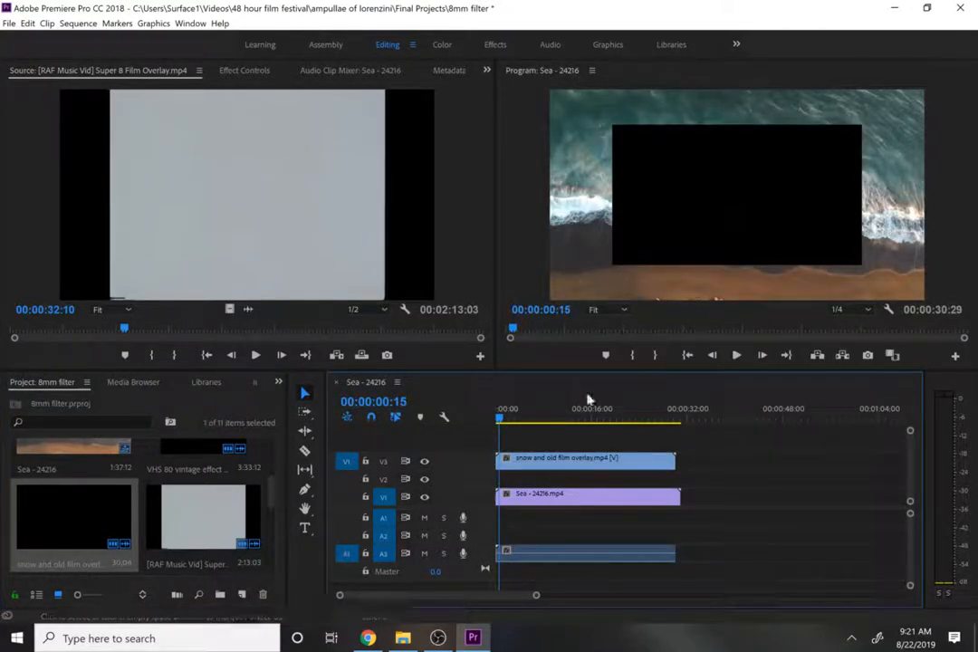
{"action": "key", "text": "space"}
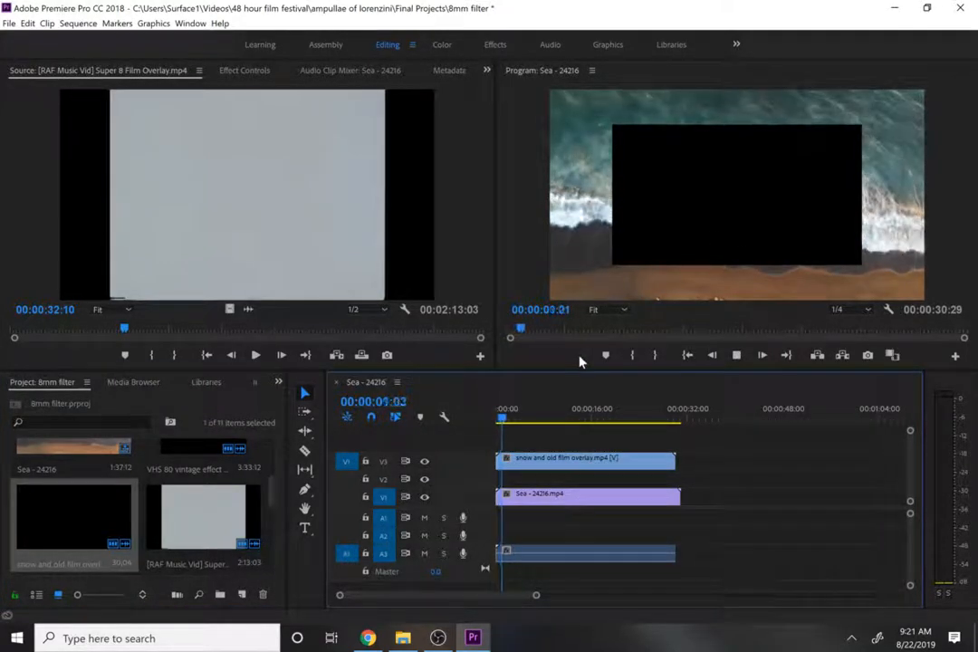
{"action": "key", "text": "space"}
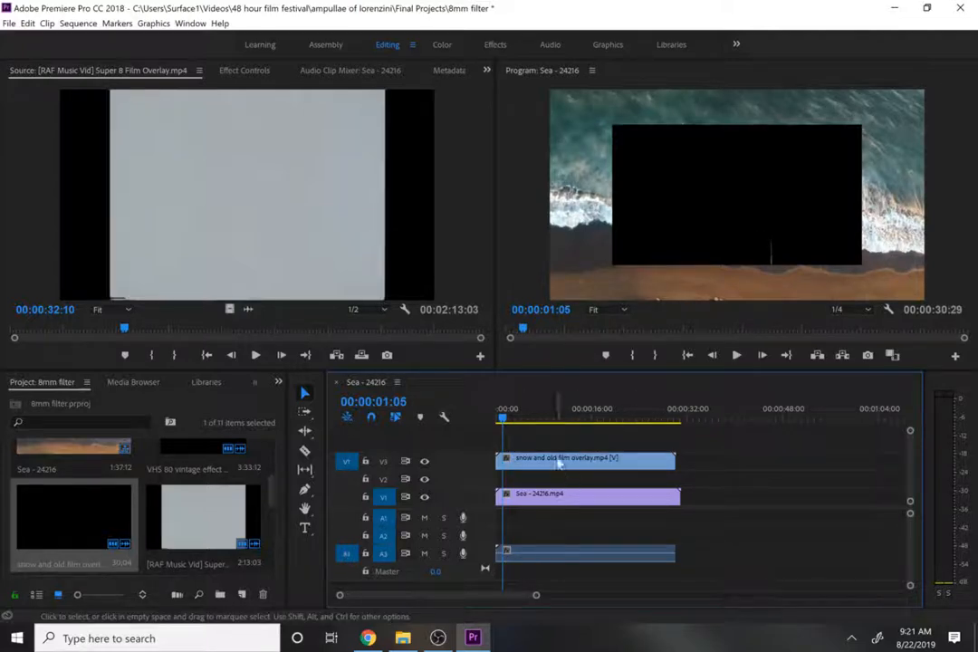
Apply Set to Frame Size to the snow and old film overlay clip and play the sequence to check it.
{"action": "left_click", "coordinate": [558, 462]}
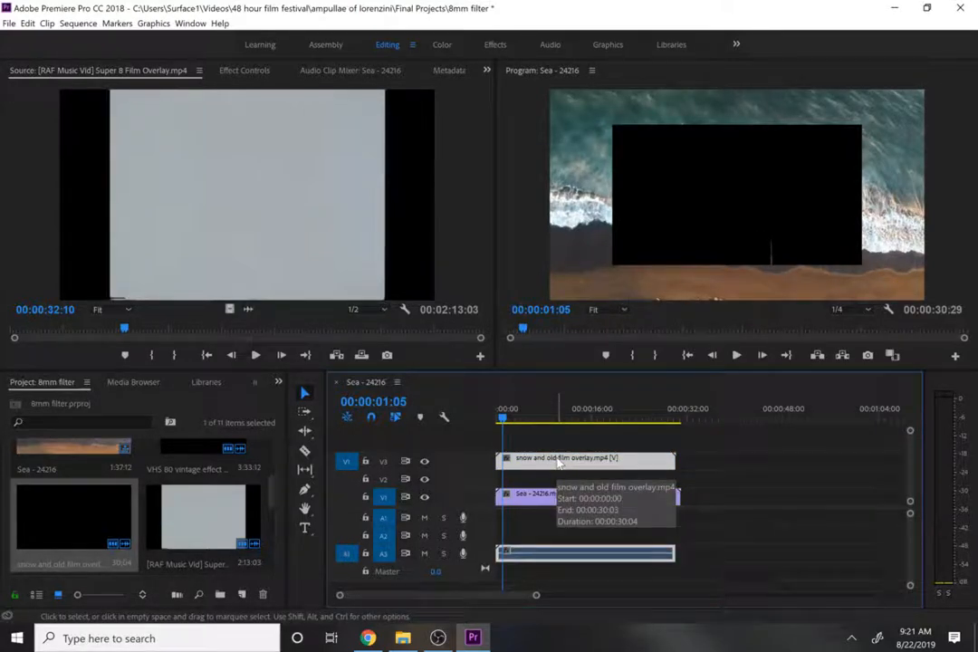
{"action": "right_click", "coordinate": [559, 462]}
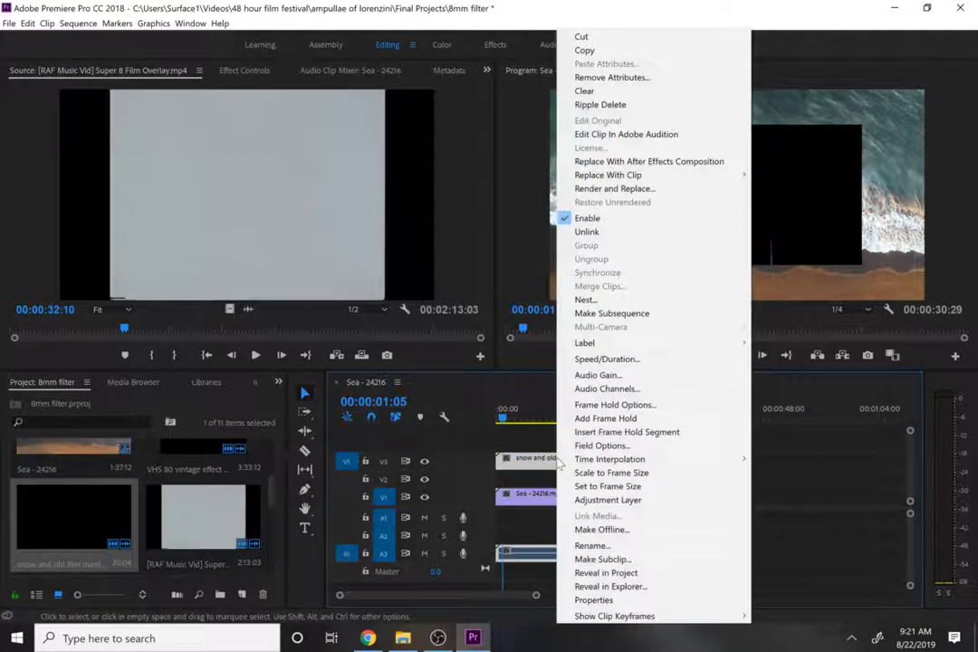
{"action": "left_click", "coordinate": [612, 486]}
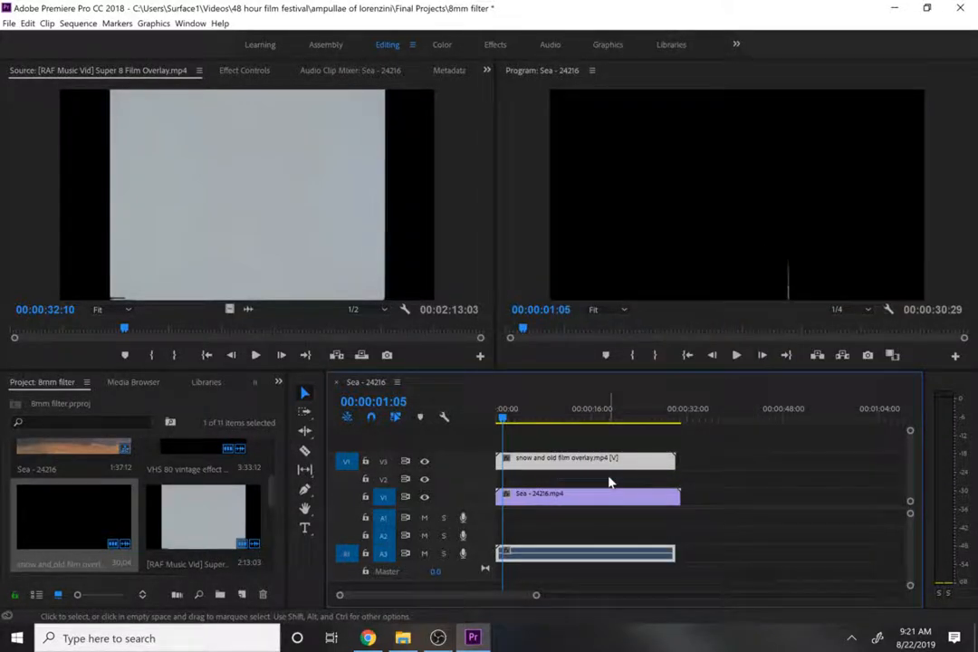
{"action": "key", "text": "space"}
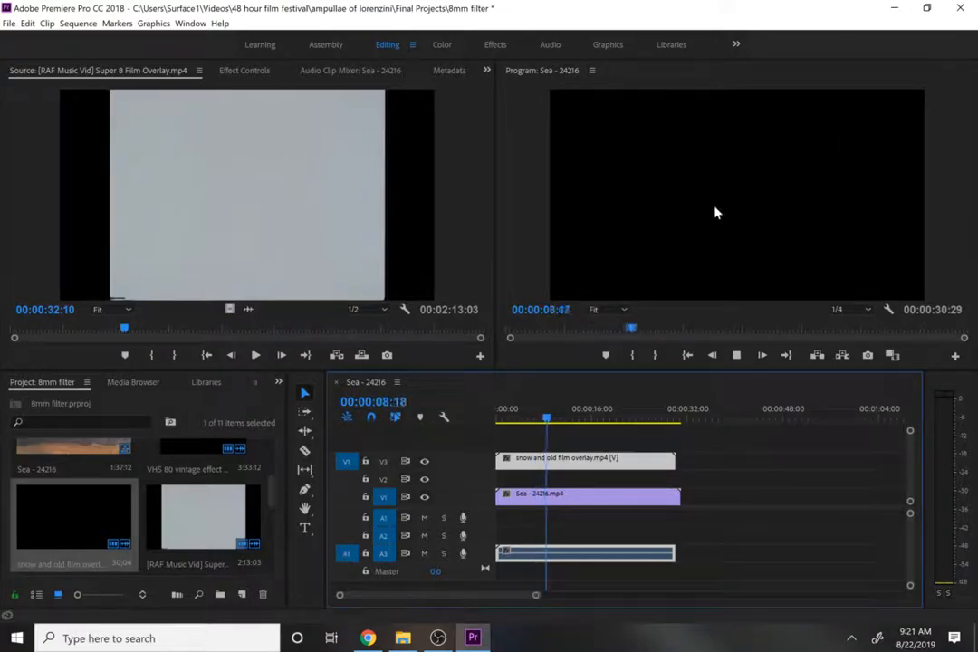
{"action": "key", "text": "space"}
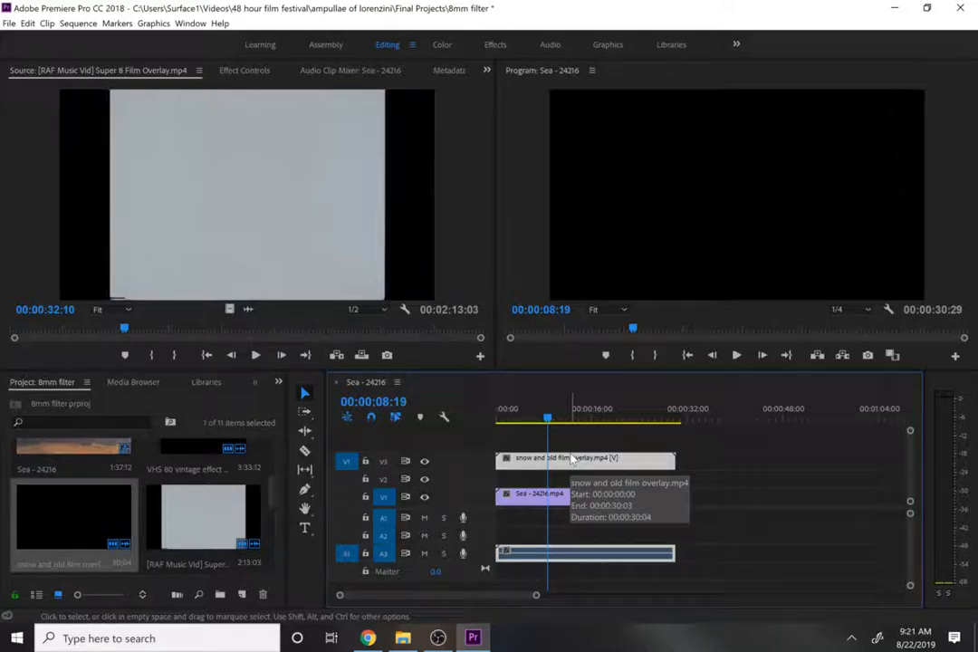
Show the effect controls of the snow and old film overlay clip, lower its opacity to 55% and preview it.
{"action": "left_click", "coordinate": [761, 141]}
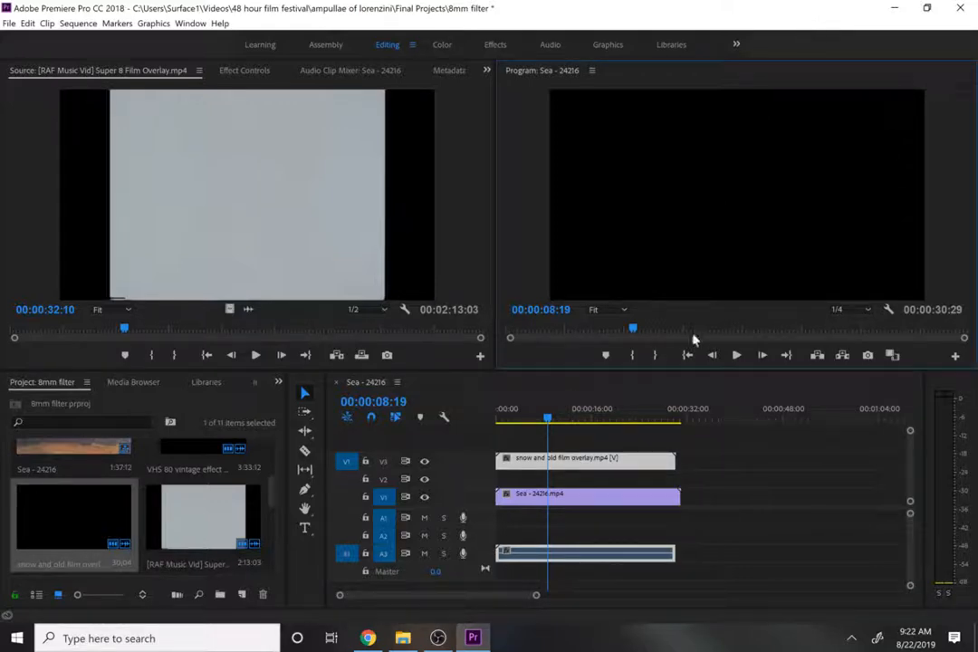
{"action": "left_click", "coordinate": [587, 467]}
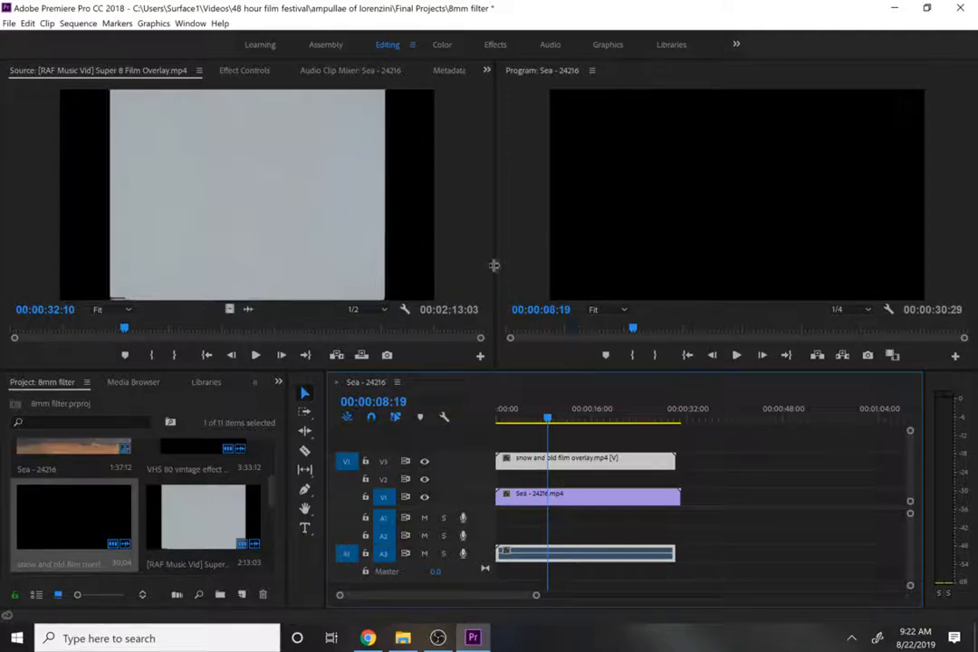
{"action": "left_click", "coordinate": [244, 71]}
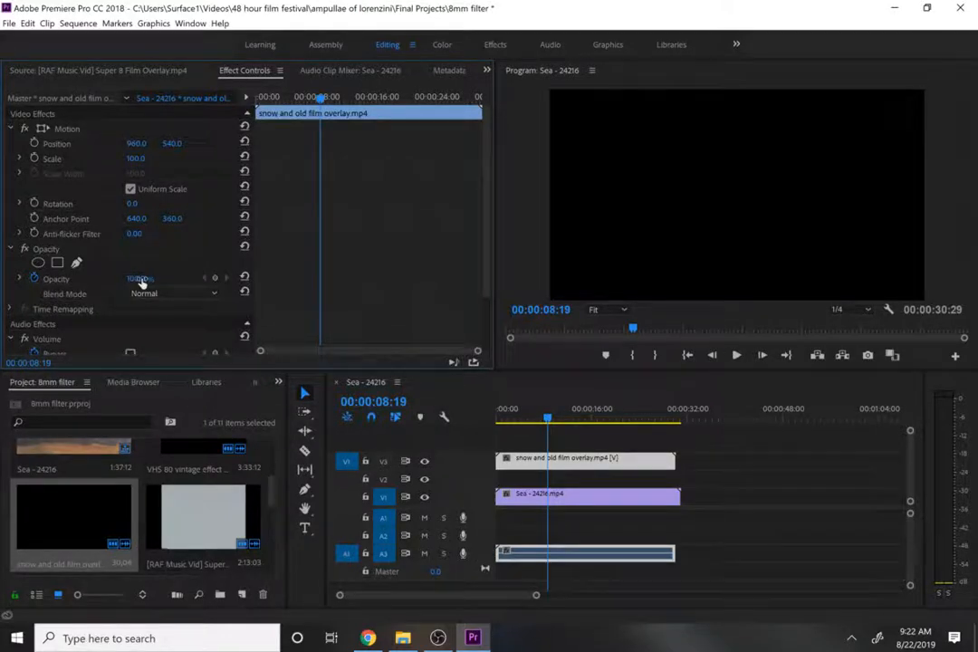
{"action": "left_click_drag", "start_coordinate": [138, 279], "coordinate": [106, 279]}
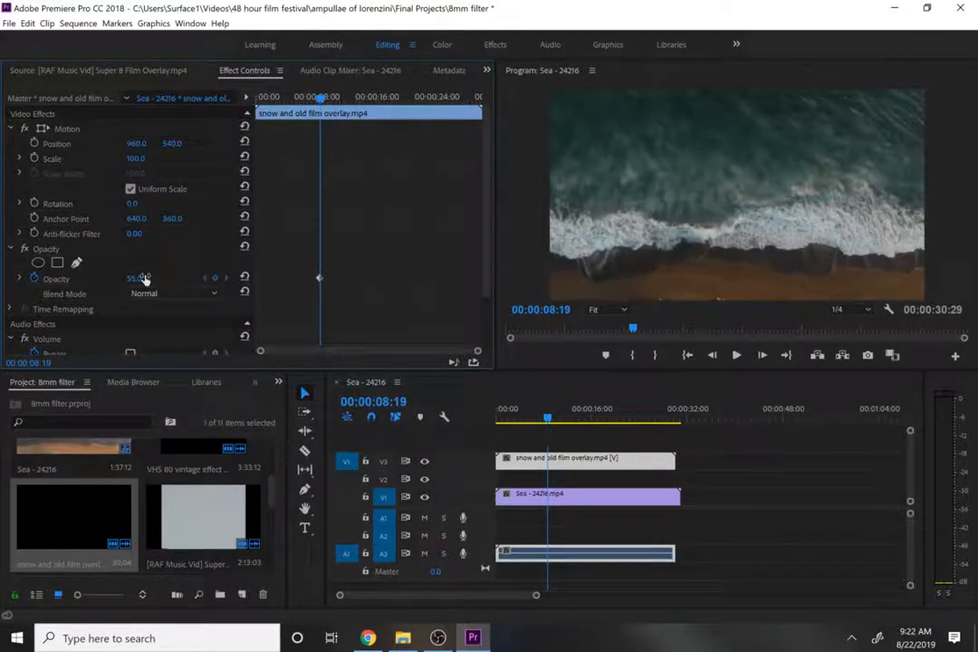
{"action": "key", "text": "space"}
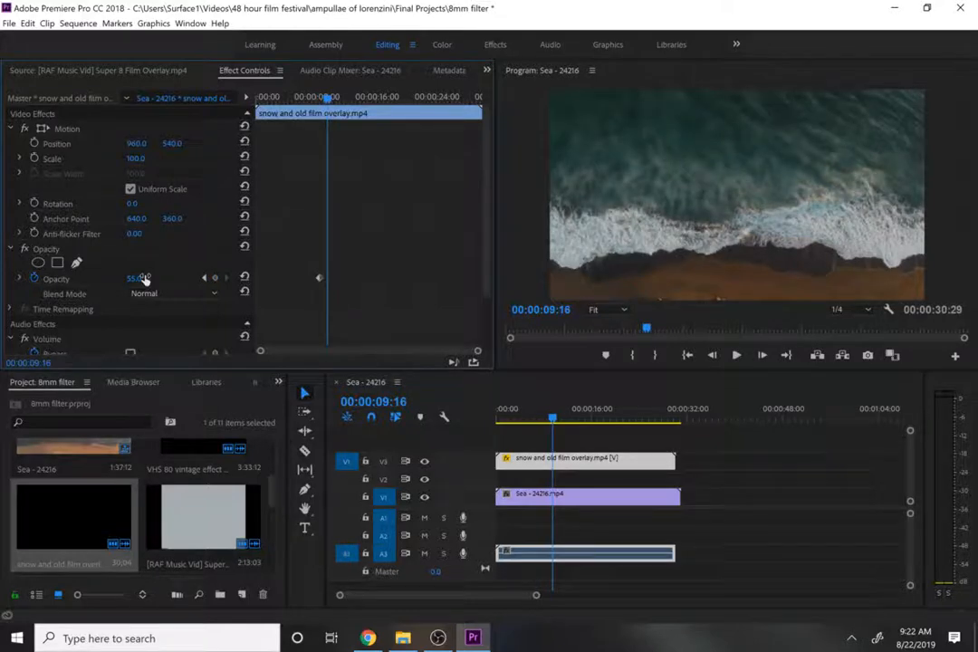
{"action": "key", "text": "space"}
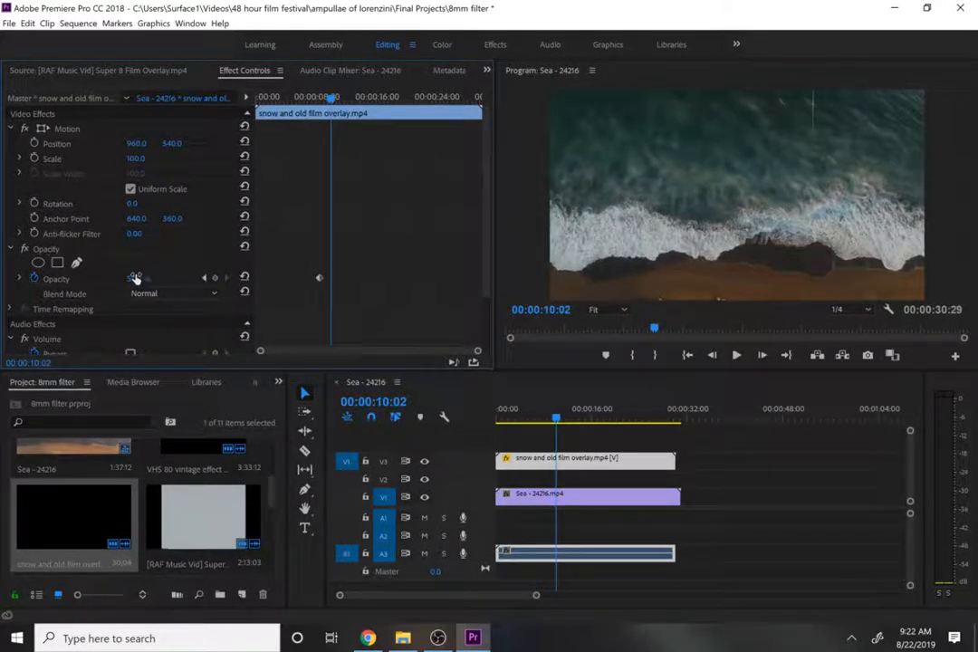
Return the overlay clip's opacity to 100% and delete its opacity keyframes.
{"action": "left_click_drag", "start_coordinate": [134, 279], "coordinate": [181, 279]}
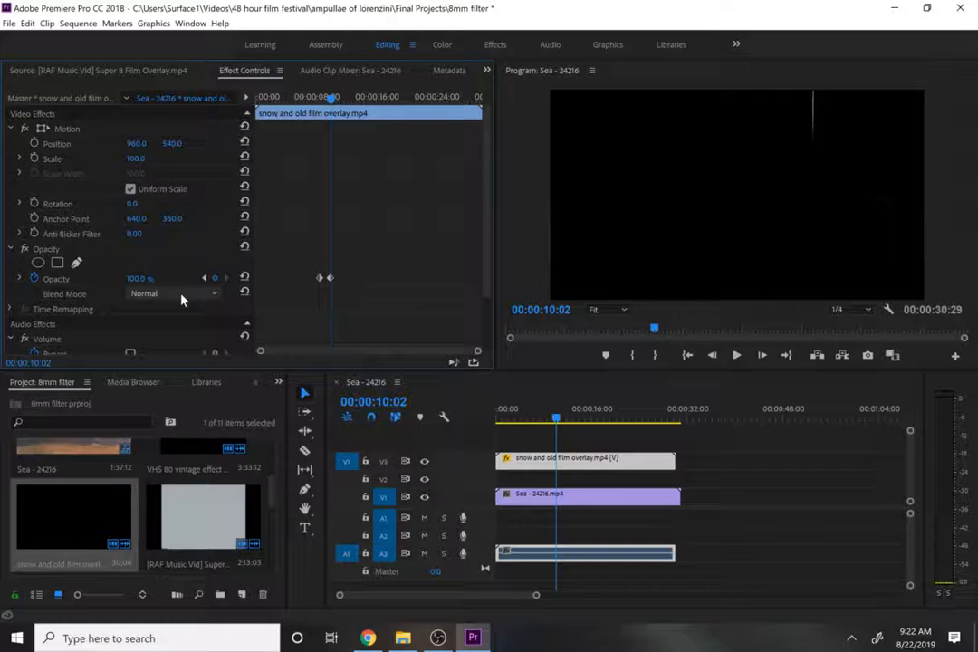
{"action": "left_click_drag", "start_coordinate": [294, 268], "coordinate": [369, 286]}
{"action": "key", "text": "Delete"}
Try the Multiply blend mode on the snow and old film overlay clip and play the sequence's opening.
{"action": "left_click", "coordinate": [211, 294]}
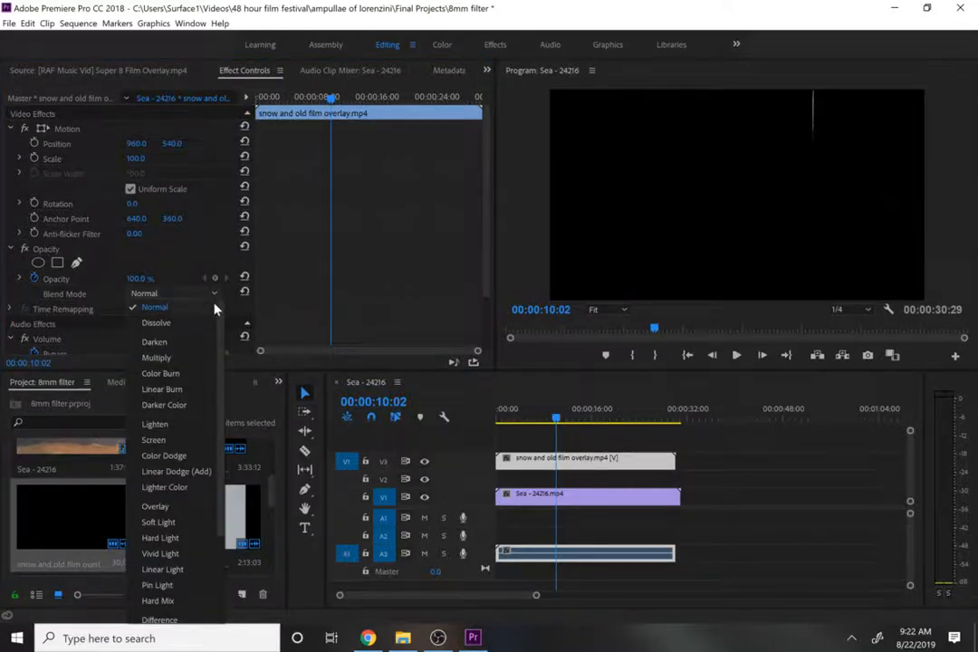
{"action": "left_click", "coordinate": [185, 359]}
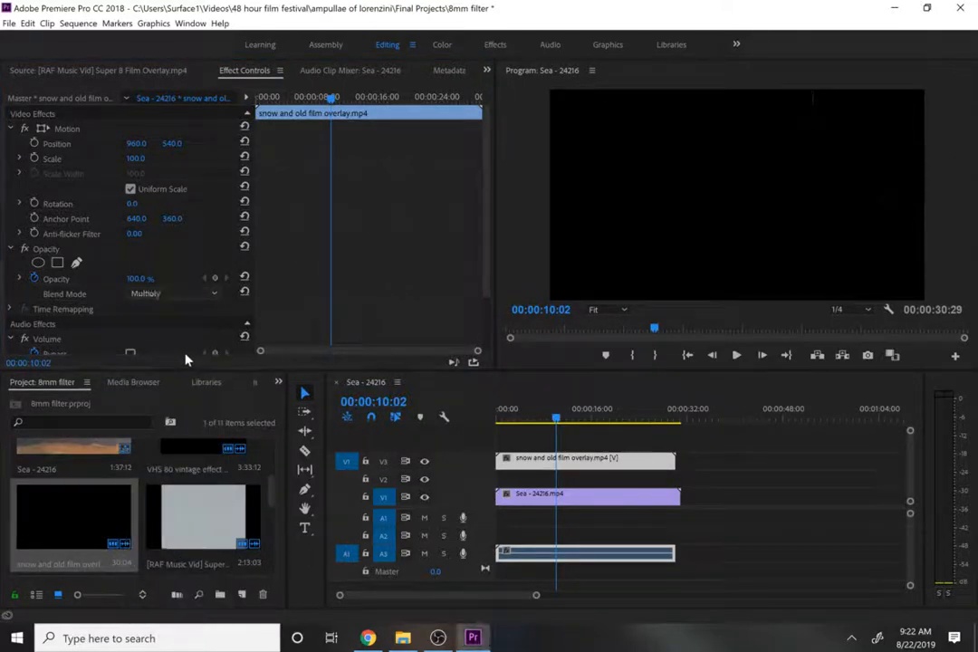
{"action": "left_click", "coordinate": [541, 419]}
{"action": "left_click_drag", "start_coordinate": [536, 426], "coordinate": [500, 422]}
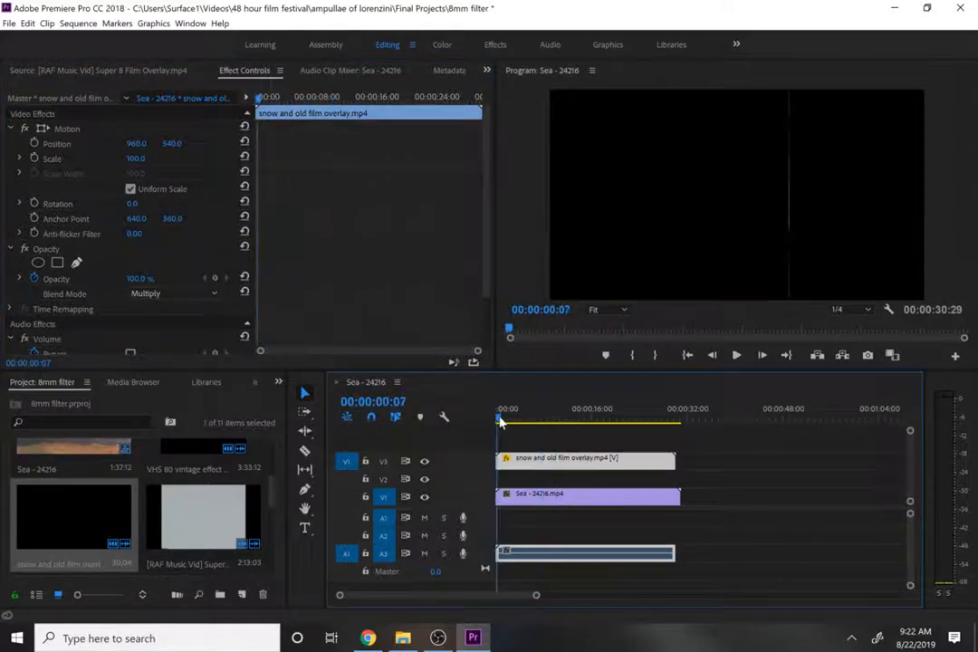
{"action": "key", "text": "space"}
{"action": "key", "text": "space"}
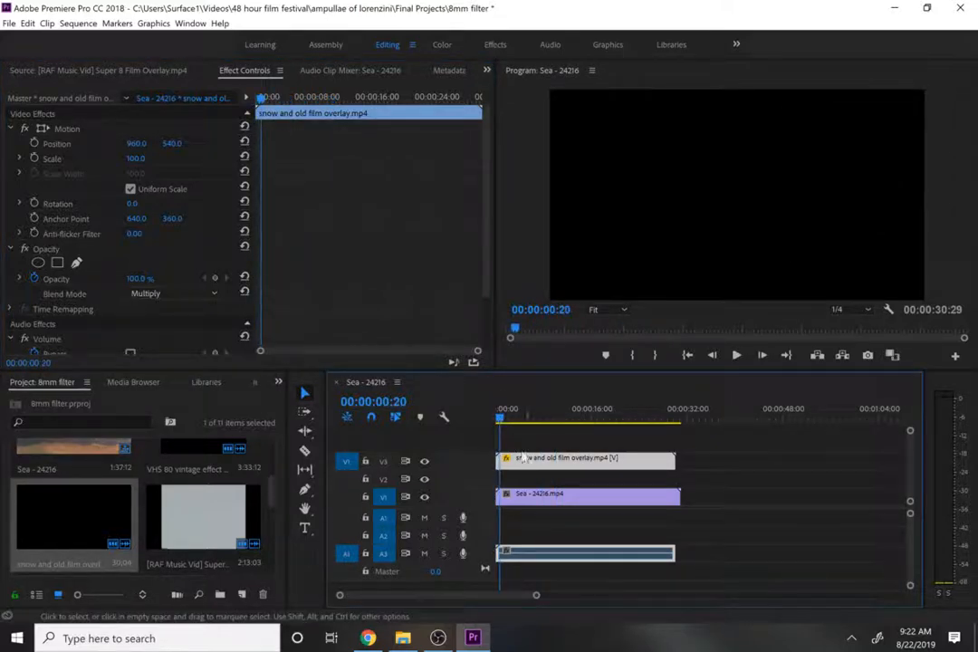
Try the Overlay blend mode on the snow and old film overlay clip and play the result.
{"action": "left_click", "coordinate": [150, 294]}
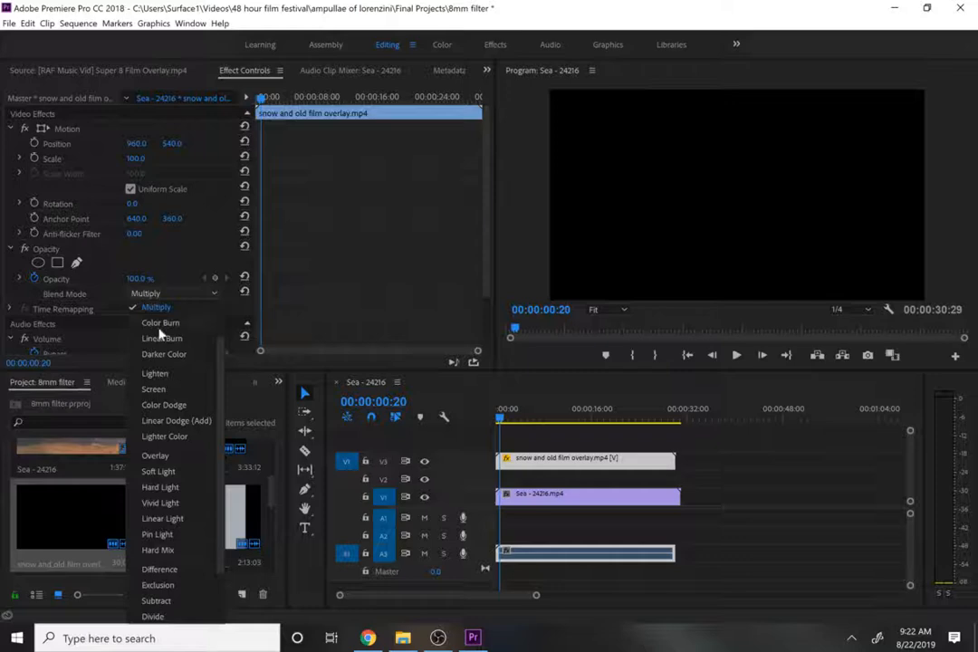
{"action": "scroll", "coordinate": [222, 326], "scroll_direction": "up", "scroll_amount": 2}
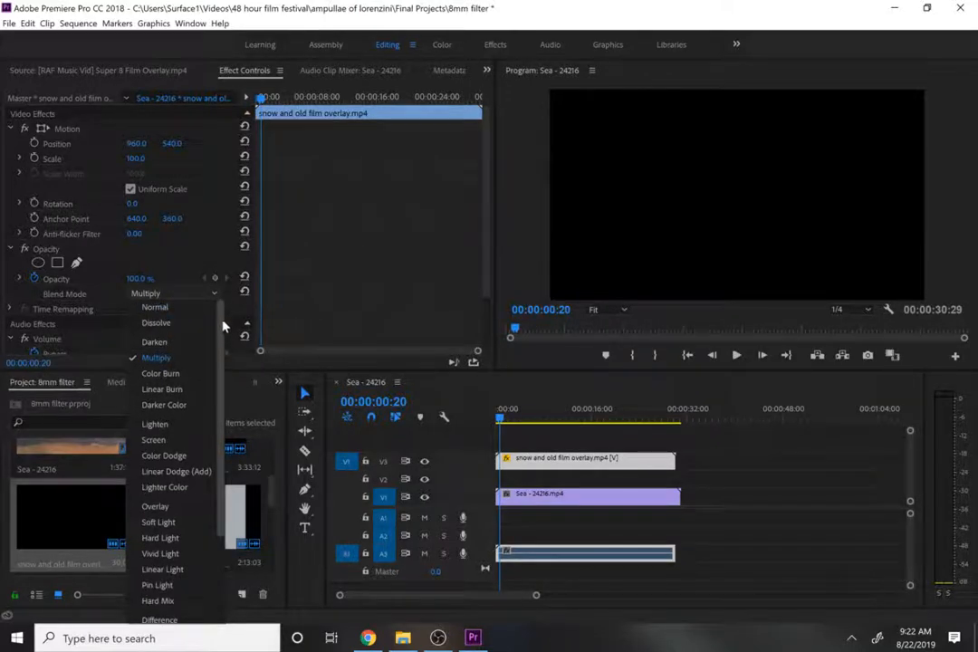
{"action": "left_click", "coordinate": [163, 506]}
{"action": "key", "text": "space"}
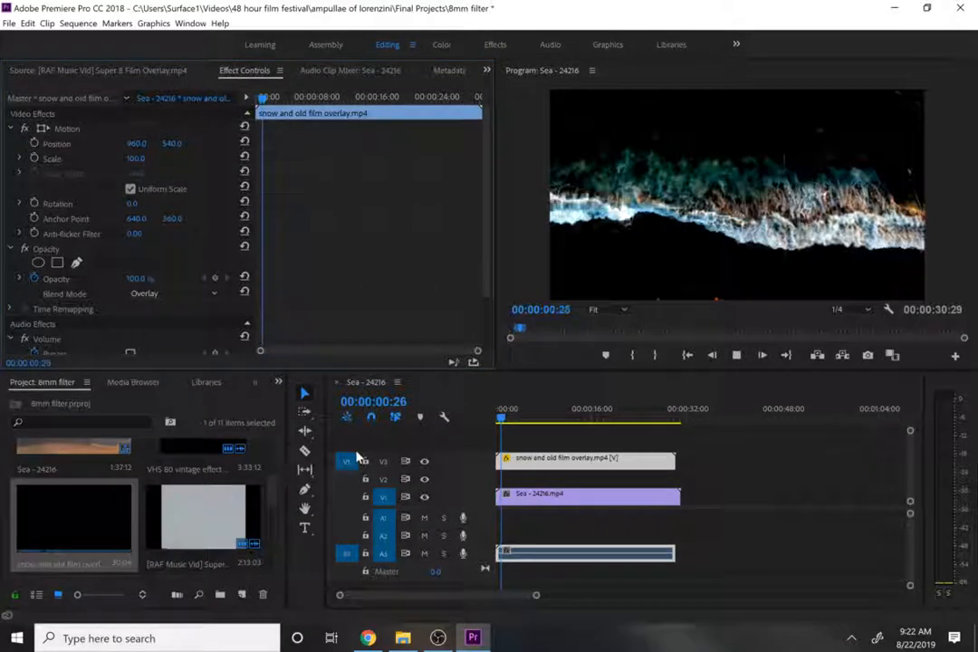
{"action": "key", "text": "space"}
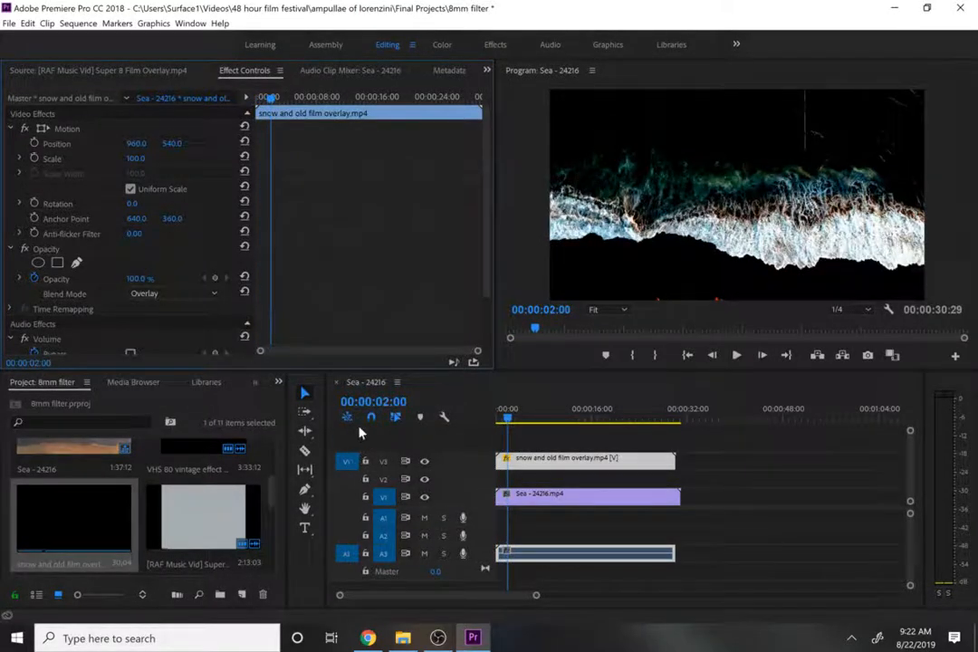
Set the snow and old film overlay clip's blend mode to Screen and play the sequence to check it.
{"action": "left_click", "coordinate": [184, 297]}
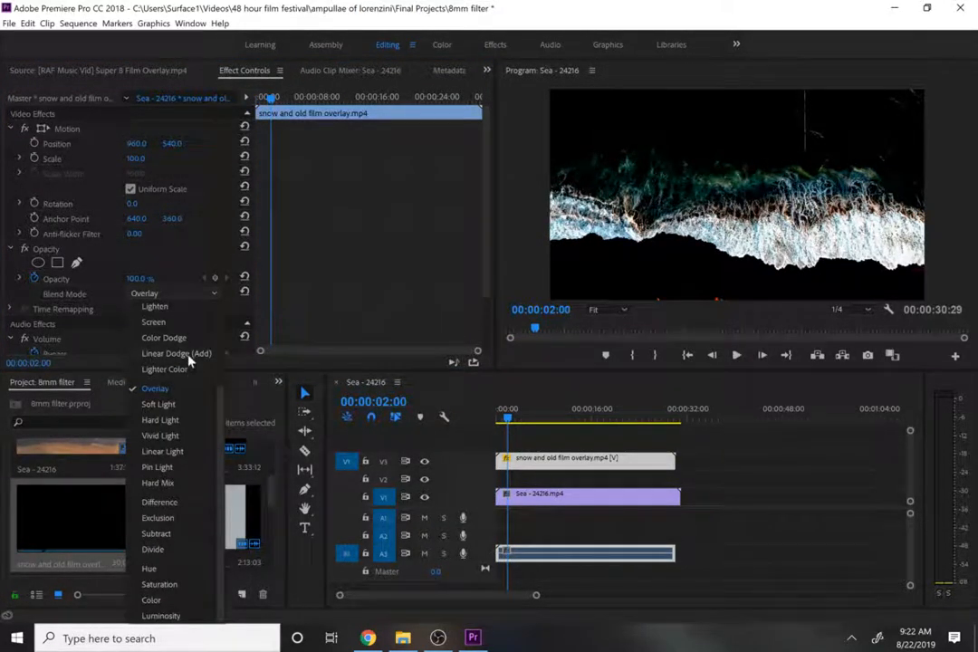
{"action": "left_click", "coordinate": [153, 322]}
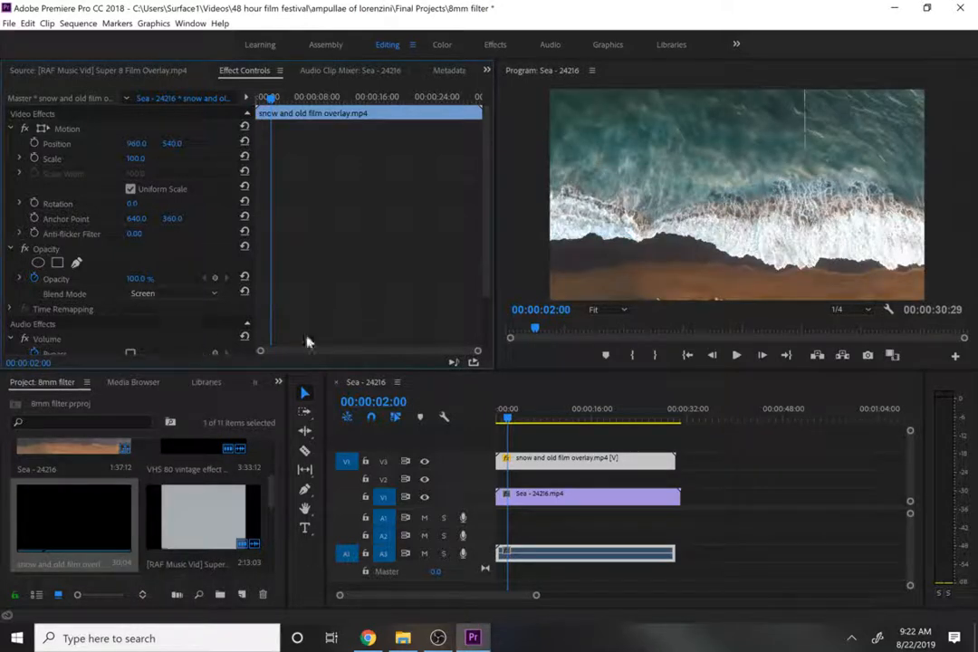
{"action": "key", "text": "space"}
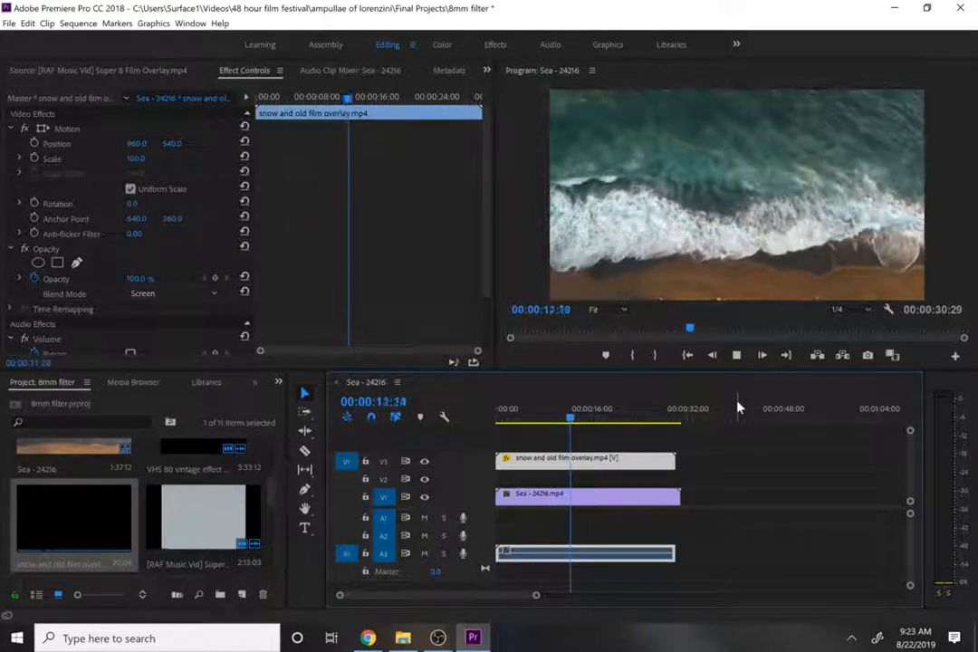
{"action": "key", "text": "space"}
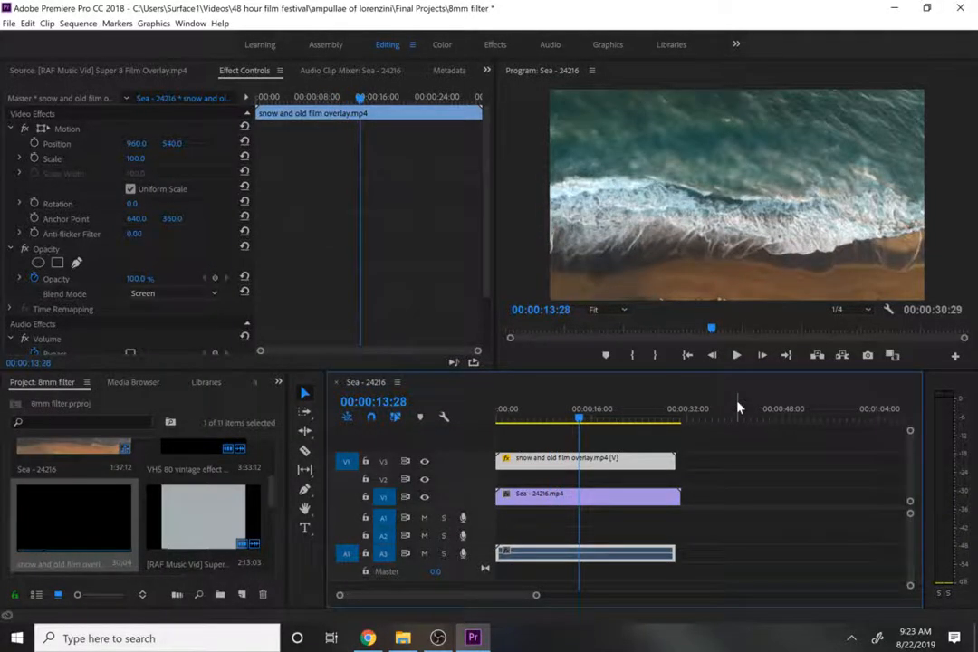
{"action": "key", "text": "space"}
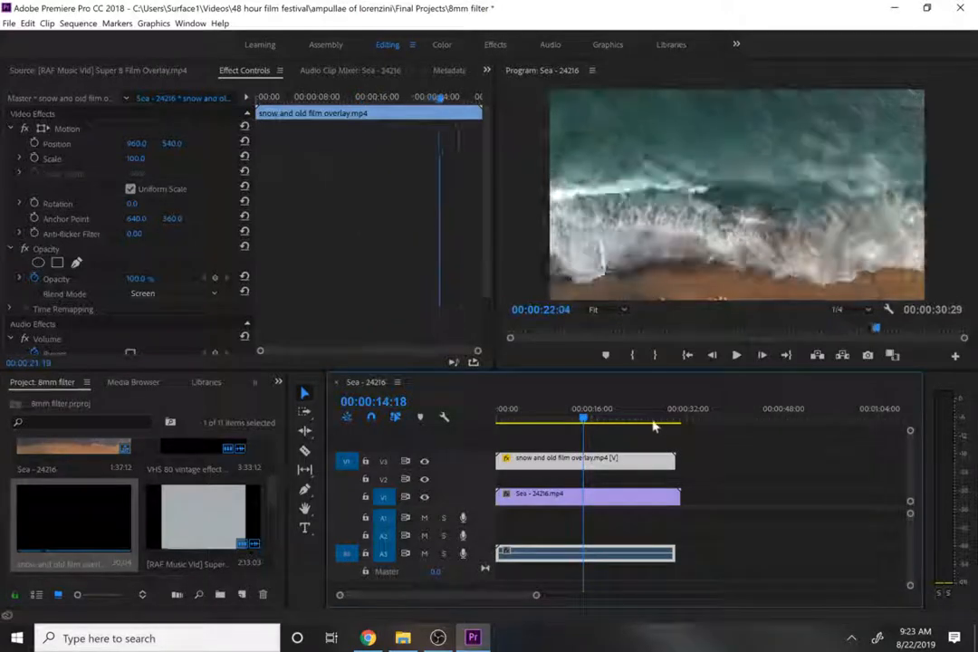
Trim the end of the Sea - 24216.mp4 clip on V1 to match the end of the overlay clip above.
{"action": "left_click", "coordinate": [662, 422]}
{"action": "left_click_drag", "start_coordinate": [662, 427], "coordinate": [677, 427]}
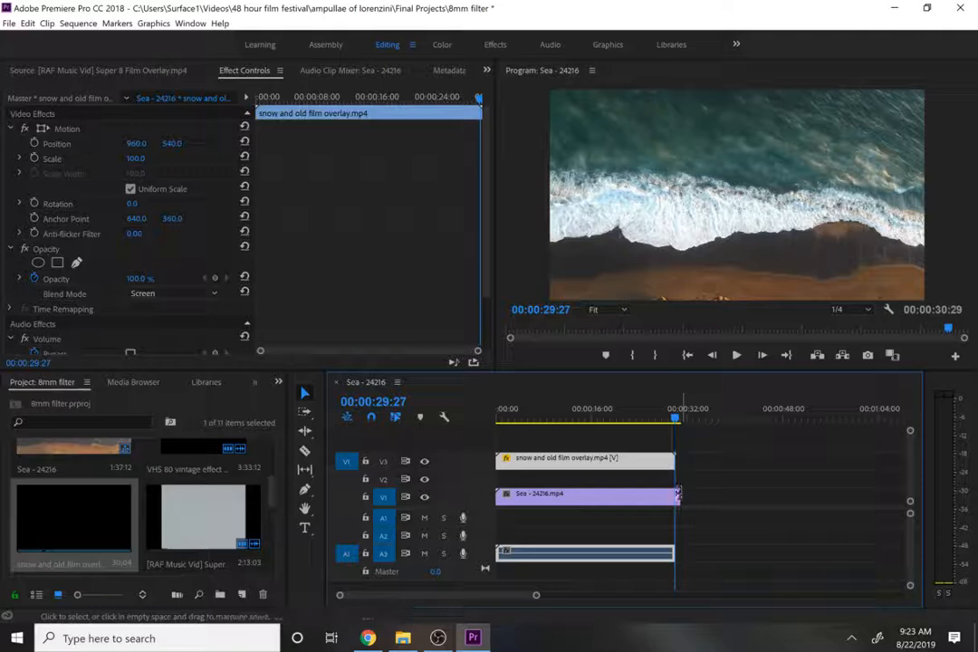
{"action": "left_click_drag", "start_coordinate": [680, 494], "coordinate": [677, 495]}
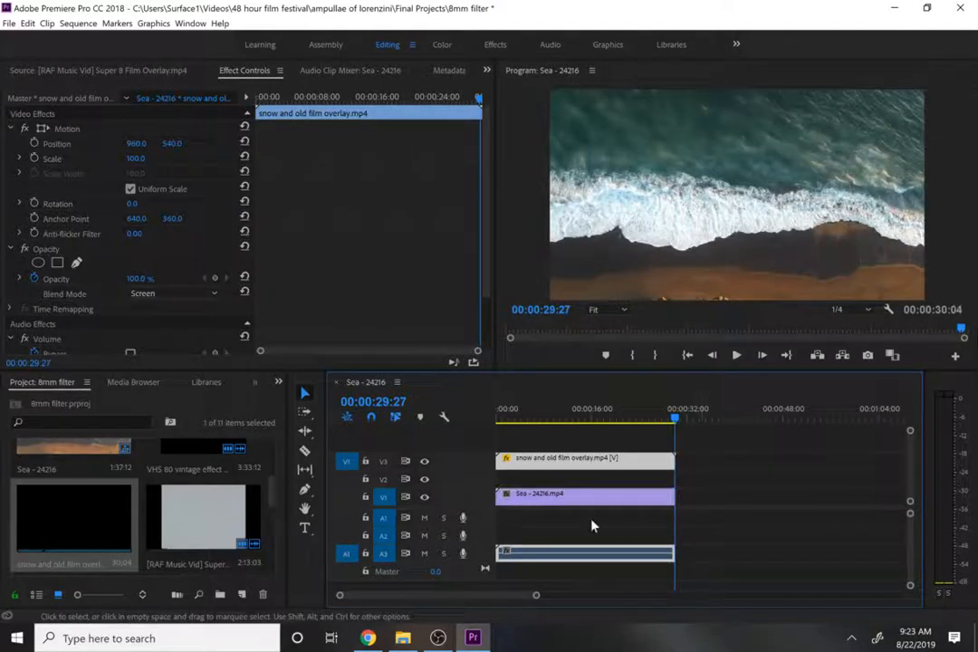
{"action": "left_click_drag", "start_coordinate": [568, 424], "coordinate": [508, 423]}
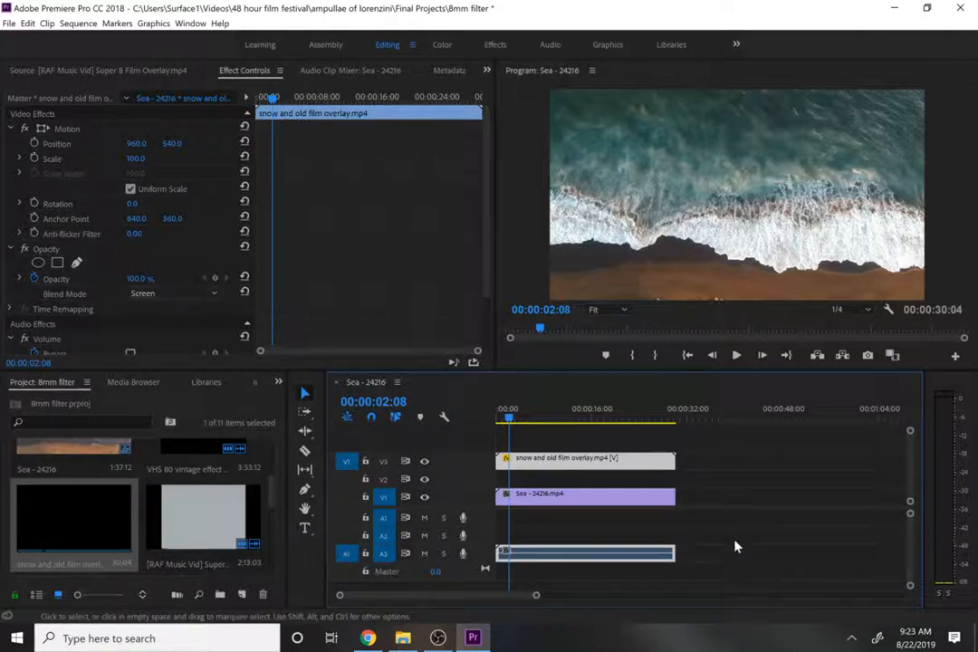
{"action": "key", "text": "Down"}
{"action": "left_click", "coordinate": [660, 431]}
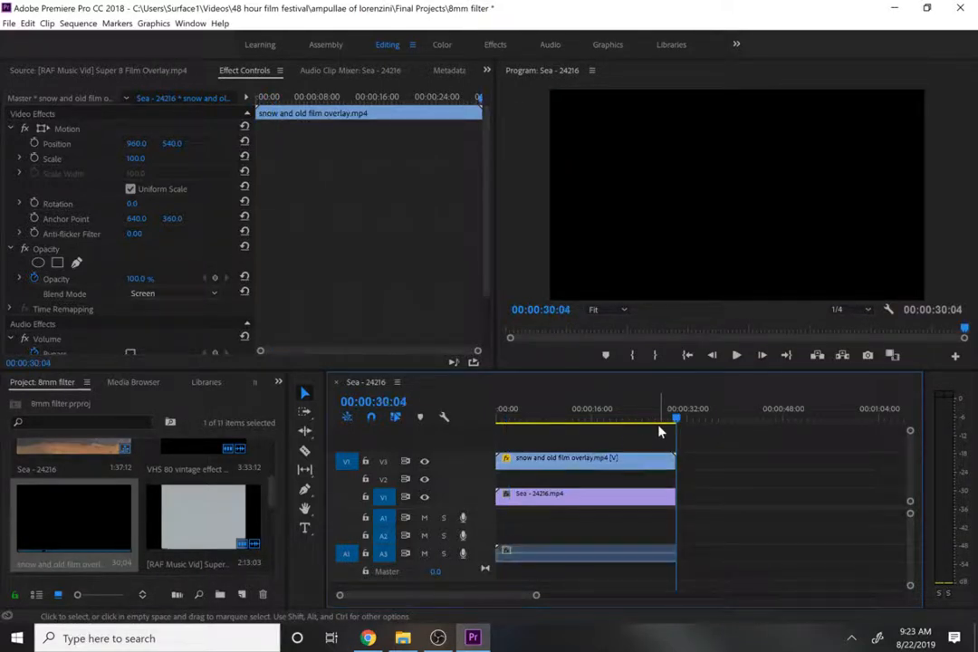
Try the Dissolve and Color Burn blend modes on the overlay clip, comparing them at 00:00:16:04.
{"action": "left_click", "coordinate": [636, 423]}
{"action": "left_click_drag", "start_coordinate": [636, 423], "coordinate": [592, 422]}
{"action": "left_click", "coordinate": [617, 461]}
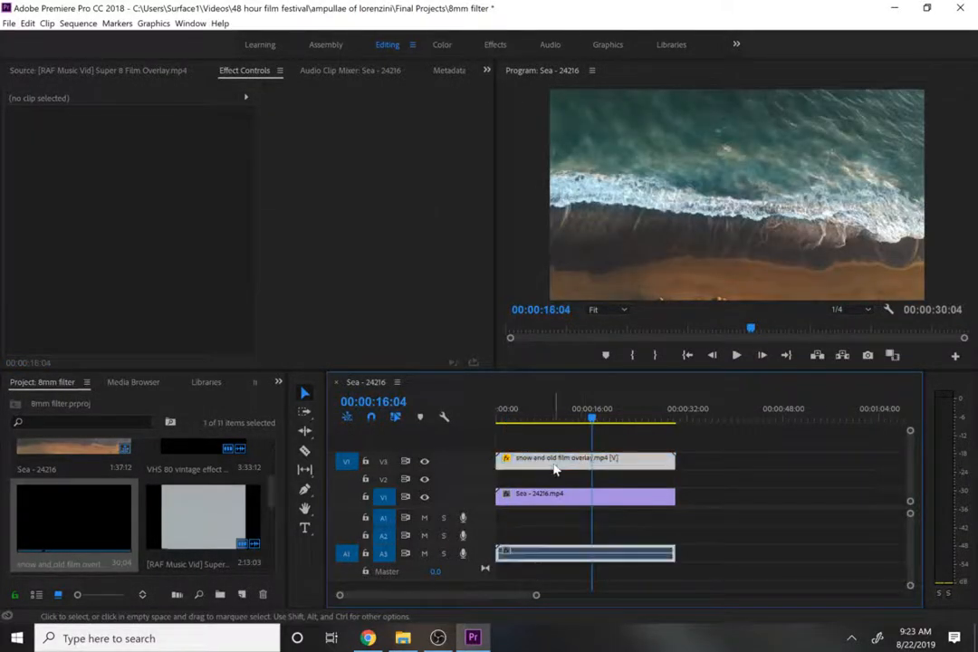
{"action": "left_click", "coordinate": [172, 293]}
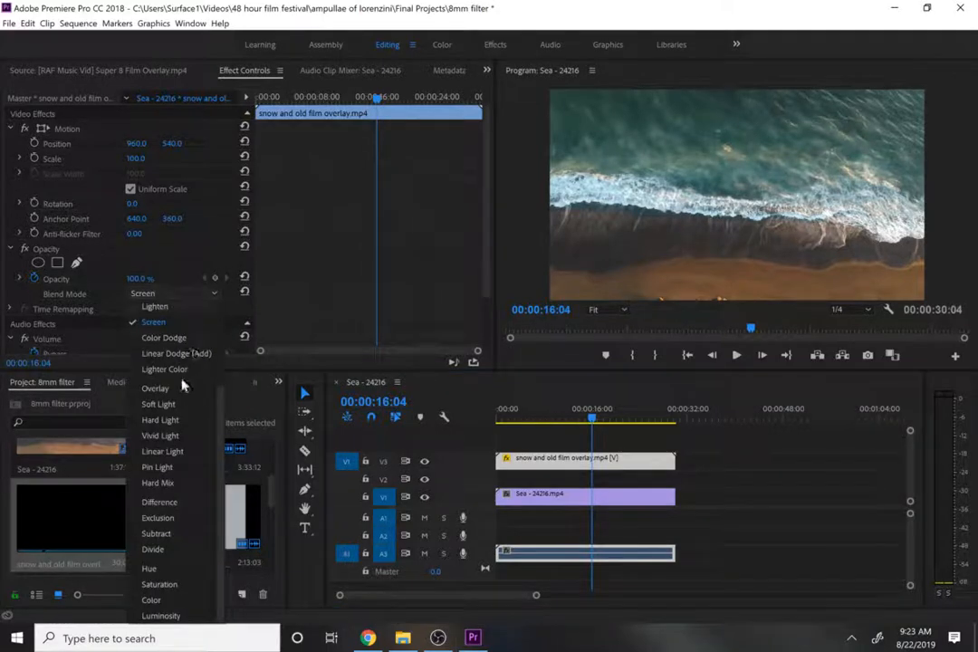
{"action": "scroll", "coordinate": [184, 309], "scroll_direction": "up", "scroll_amount": 3}
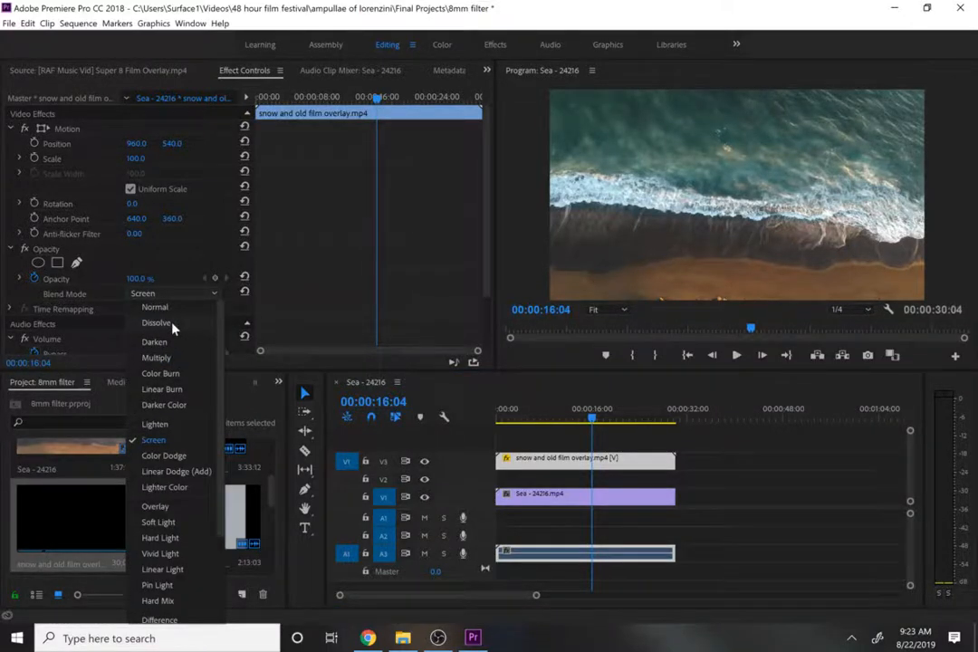
{"action": "left_click", "coordinate": [172, 325]}
{"action": "left_click", "coordinate": [155, 295]}
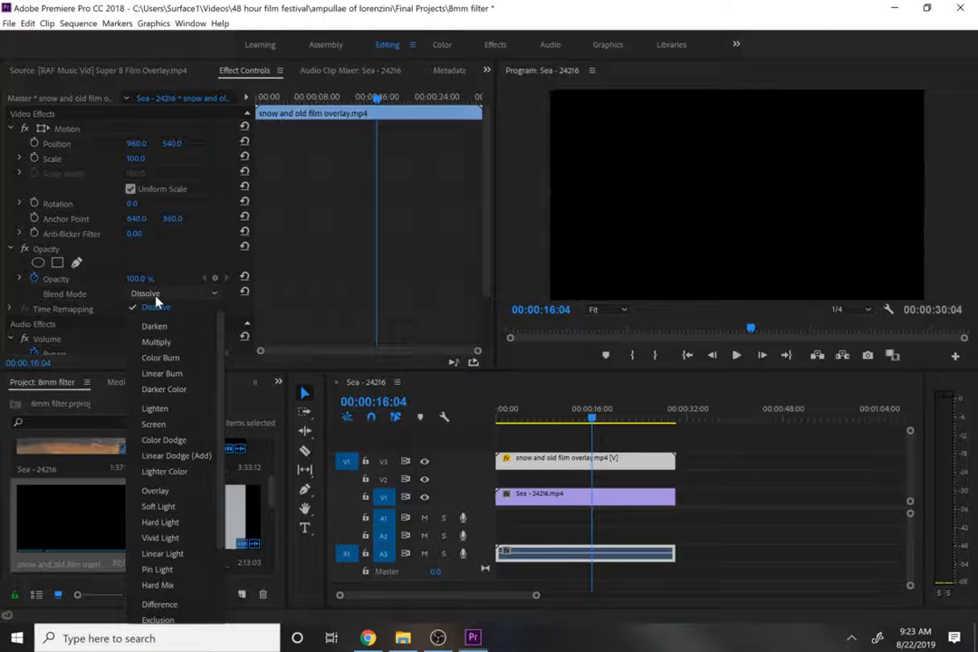
{"action": "left_click", "coordinate": [175, 361]}
{"action": "left_click", "coordinate": [141, 278]}
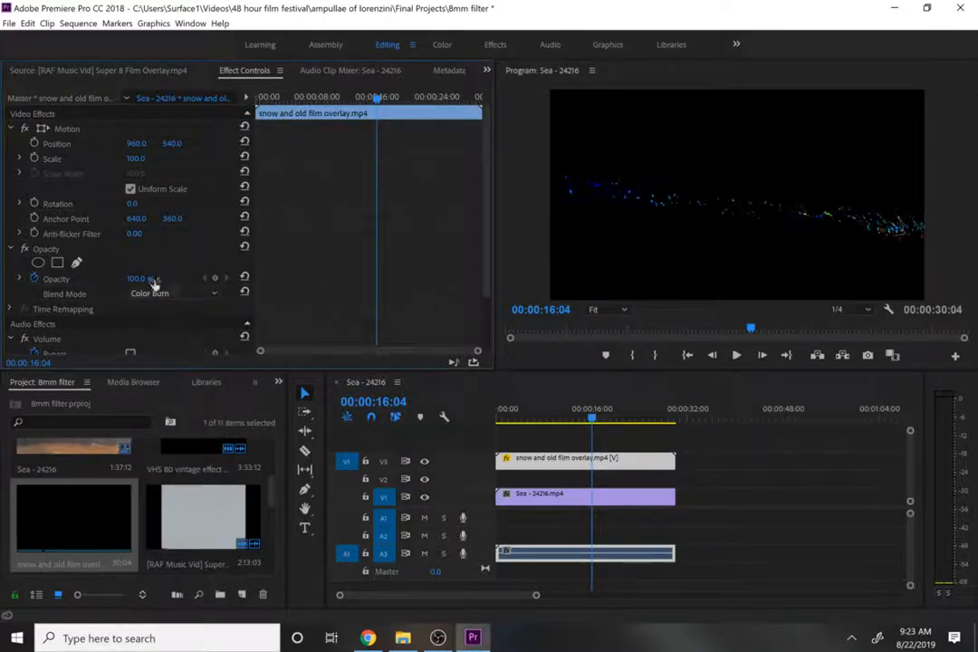
Try the Lighten blend mode on the snow and old film overlay clip and play the result.
{"action": "left_click", "coordinate": [155, 293]}
{"action": "left_click", "coordinate": [163, 364]}
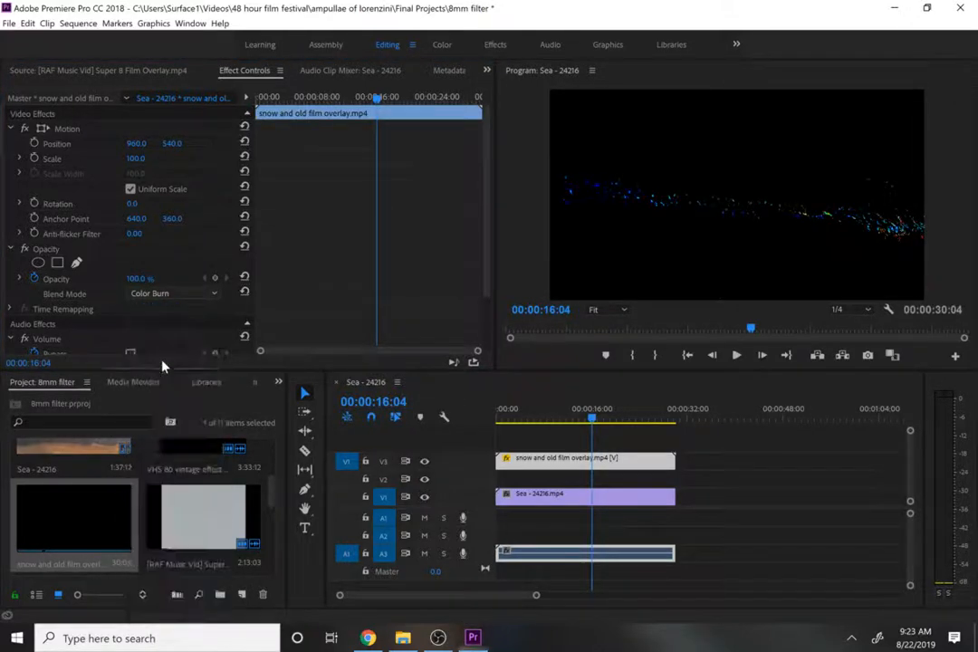
{"action": "key", "text": "space"}
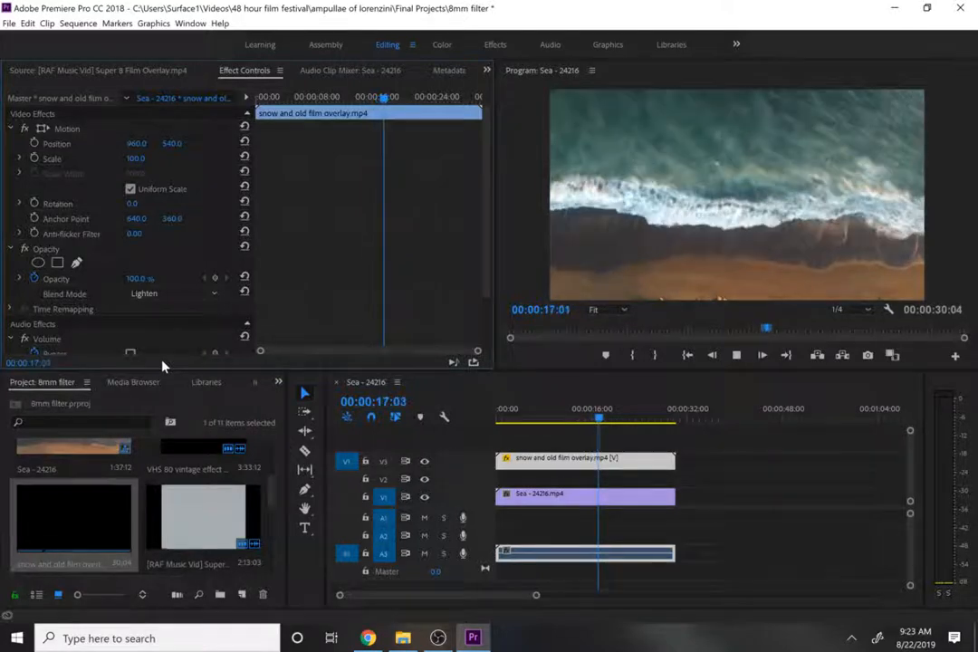
{"action": "key", "text": "space"}
Set the overlay clip's blend mode back to Screen and preview the footage around 00:00:18:00.
{"action": "left_click", "coordinate": [172, 294]}
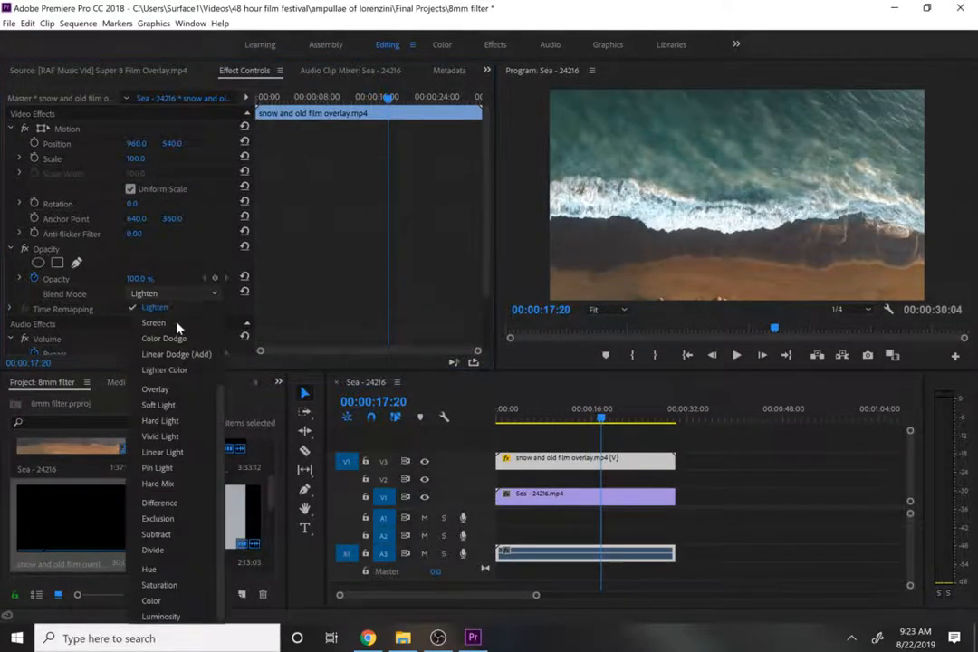
{"action": "left_click", "coordinate": [177, 329]}
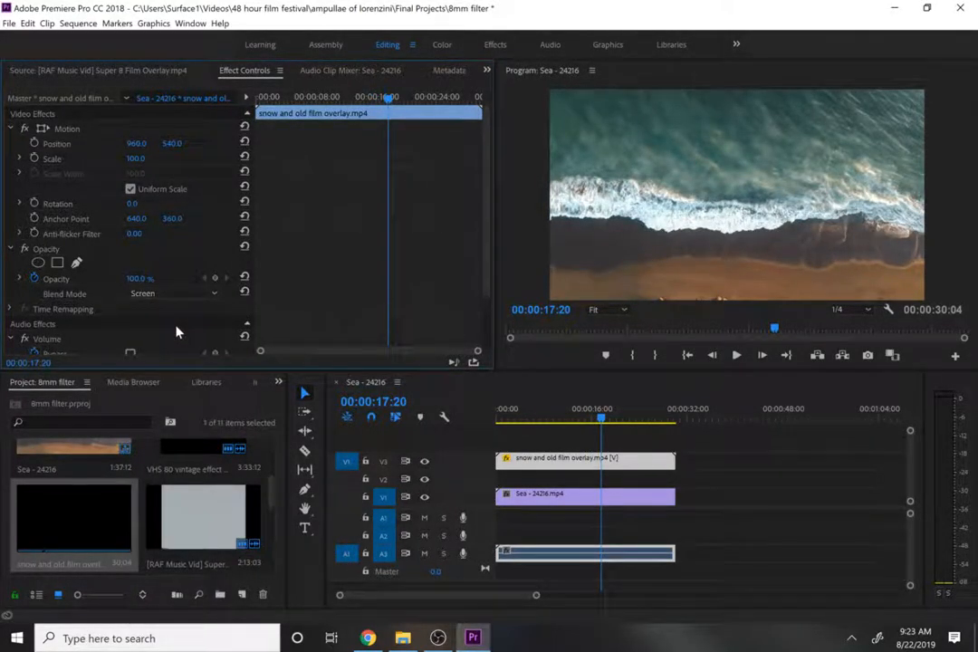
{"action": "key", "text": "space"}
{"action": "key", "text": "space"}
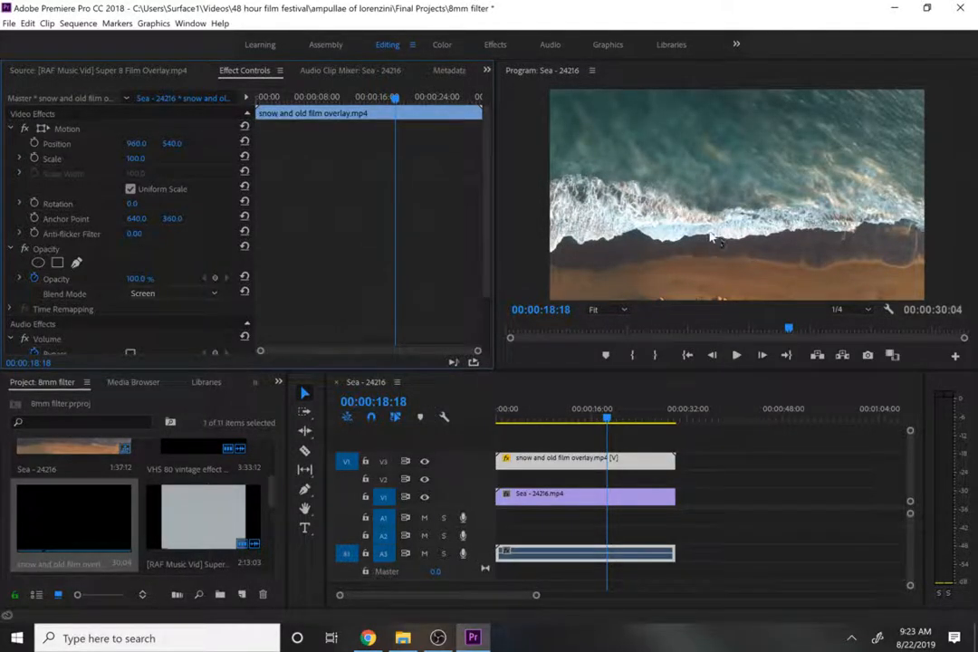
{"action": "left_click", "coordinate": [625, 413]}
{"action": "left_click_drag", "start_coordinate": [593, 414], "coordinate": [613, 414]}
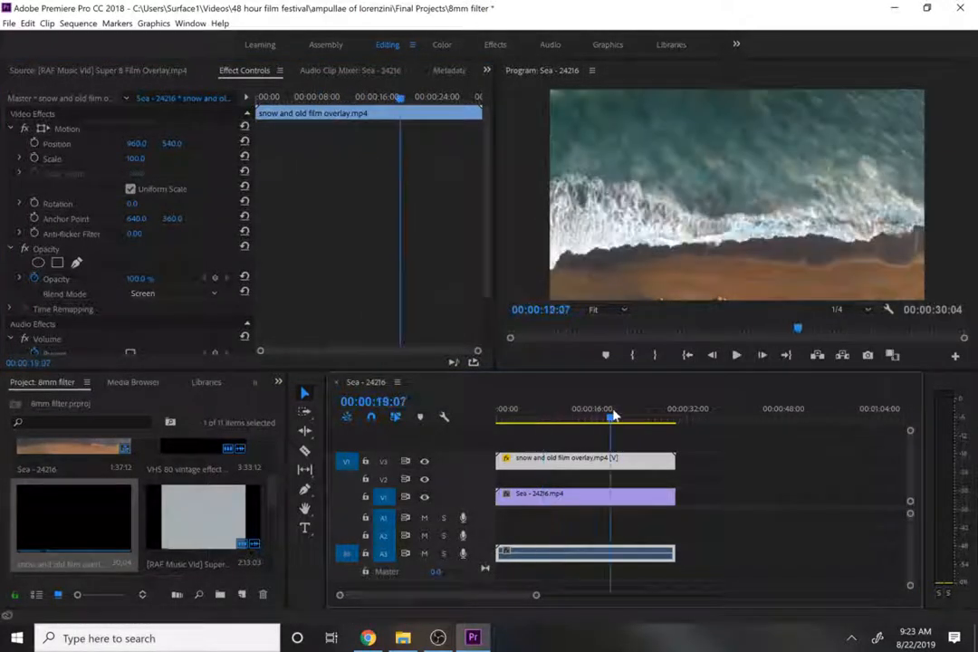
Add the Wave - 19368.mp4 clip to V1 directly after the Sea clip, starting at 00:00:30:04.
{"action": "key", "text": "End"}
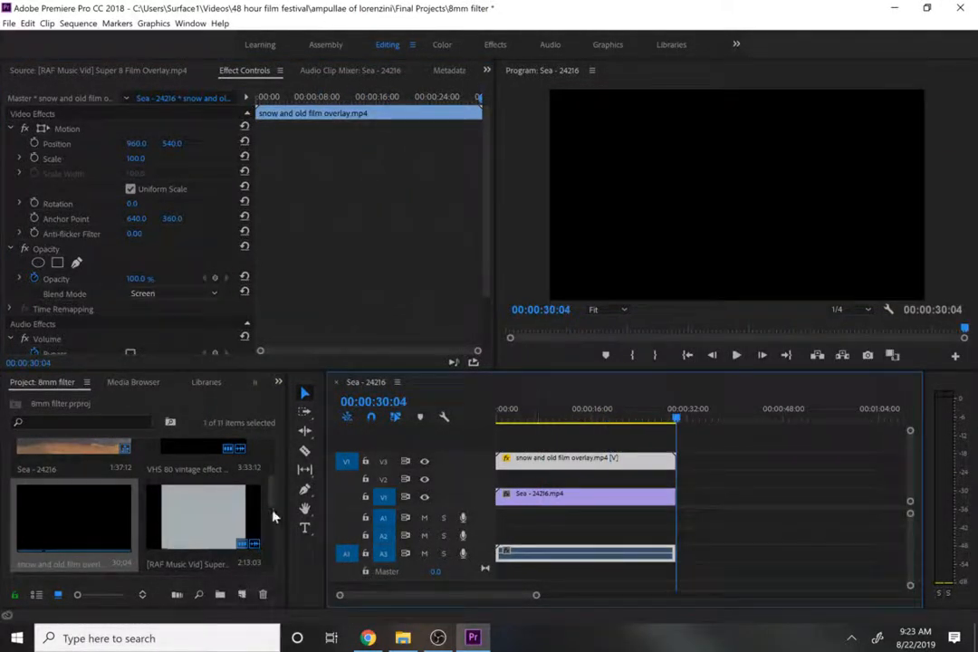
{"action": "left_click_drag", "start_coordinate": [273, 514], "coordinate": [271, 547]}
{"action": "left_click_drag", "start_coordinate": [70, 480], "coordinate": [94, 434]}
{"action": "left_click_drag", "start_coordinate": [176, 470], "coordinate": [730, 511]}
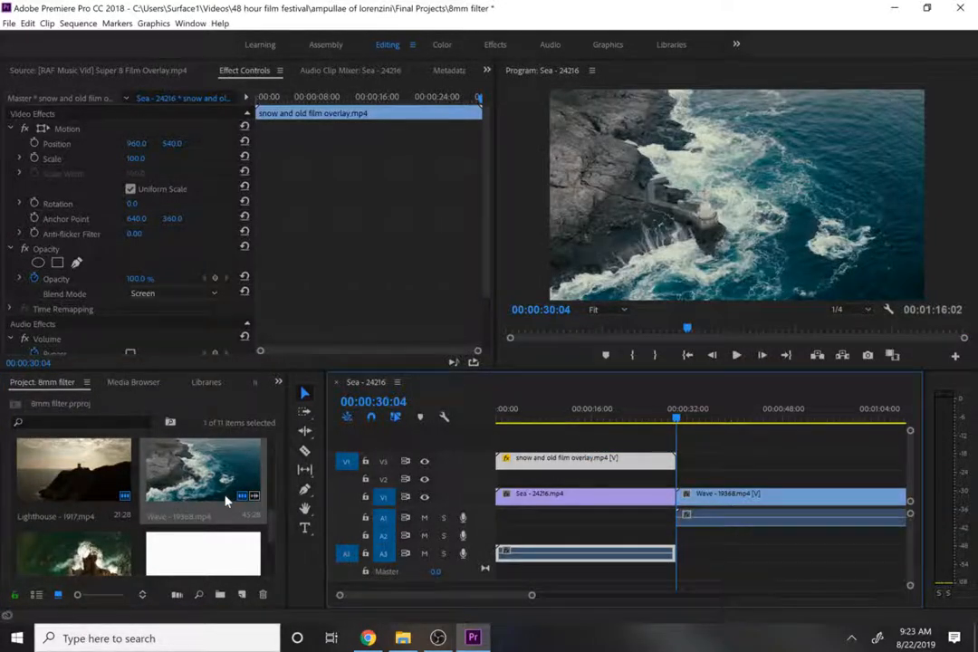
Place the [RAF Music Vid] Super 8 Film Overlay.mp4 clip on V2 above the start of the Wave clip and play it.
{"action": "scroll", "coordinate": [272, 529], "scroll_direction": "down", "scroll_amount": 3}
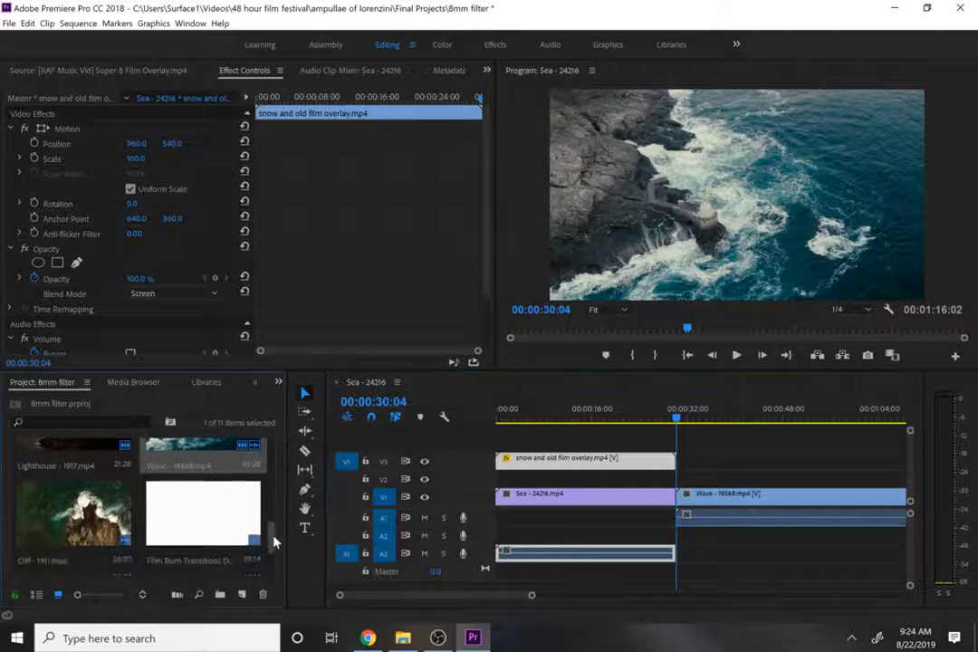
{"action": "scroll", "coordinate": [263, 483], "scroll_direction": "down", "scroll_amount": 2}
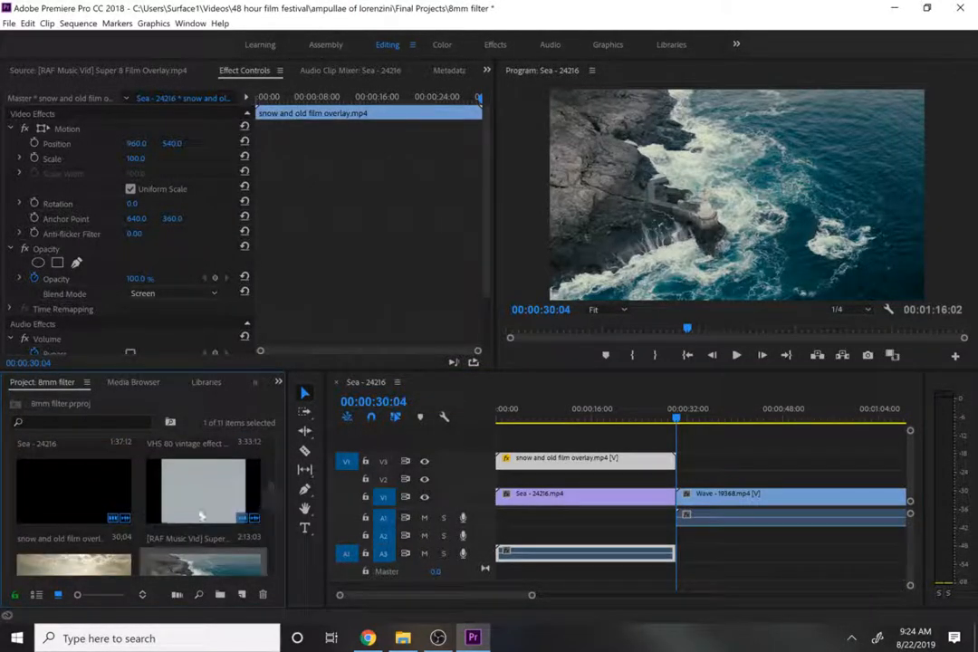
{"action": "left_click_drag", "start_coordinate": [258, 501], "coordinate": [681, 477]}
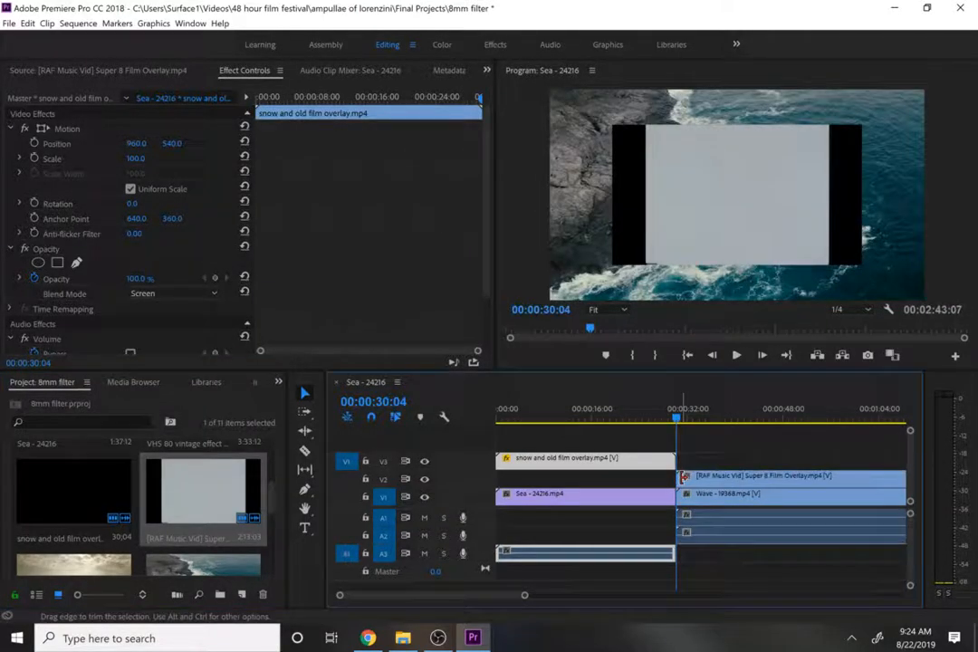
{"action": "key", "text": "space"}
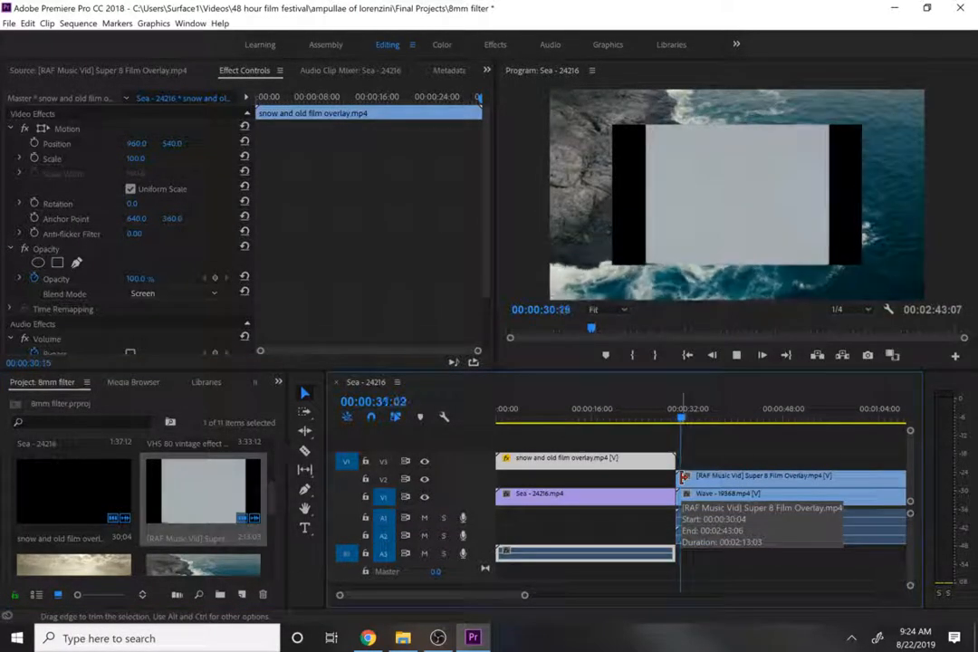
Scale the Super 8 Film Overlay clip to the frame size and check it at several points in the sequence.
{"action": "left_click", "coordinate": [693, 479]}
{"action": "right_click", "coordinate": [702, 479]}
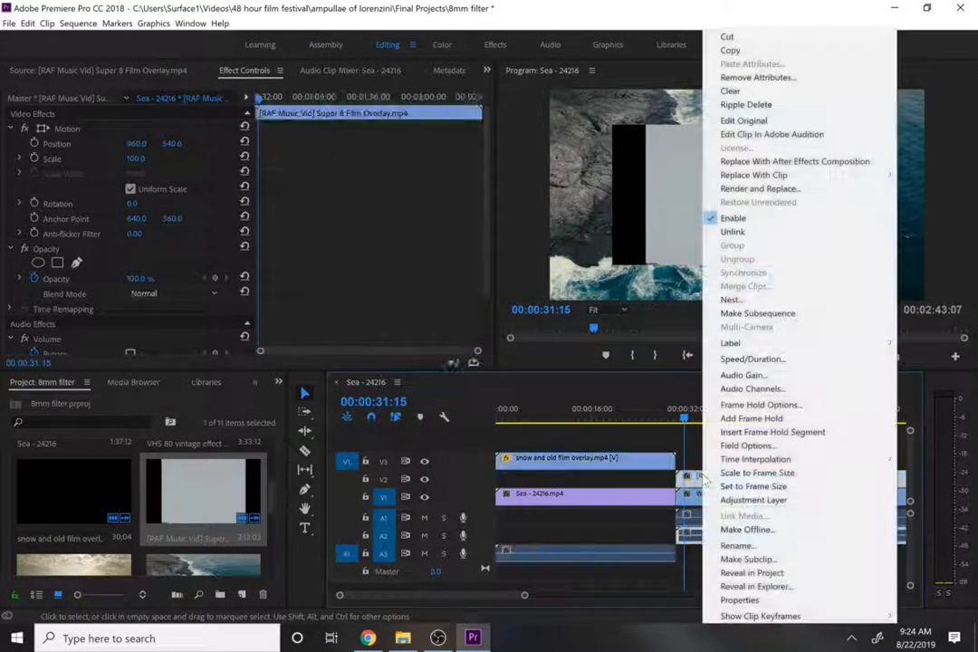
{"action": "left_click", "coordinate": [757, 473]}
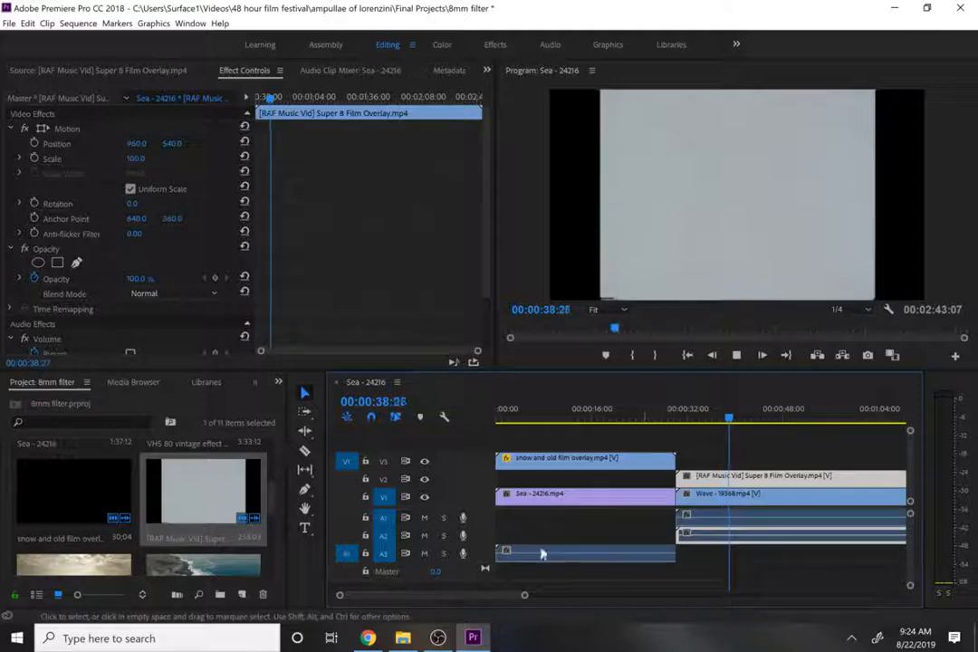
{"action": "left_click", "coordinate": [795, 420]}
{"action": "left_click", "coordinate": [883, 420]}
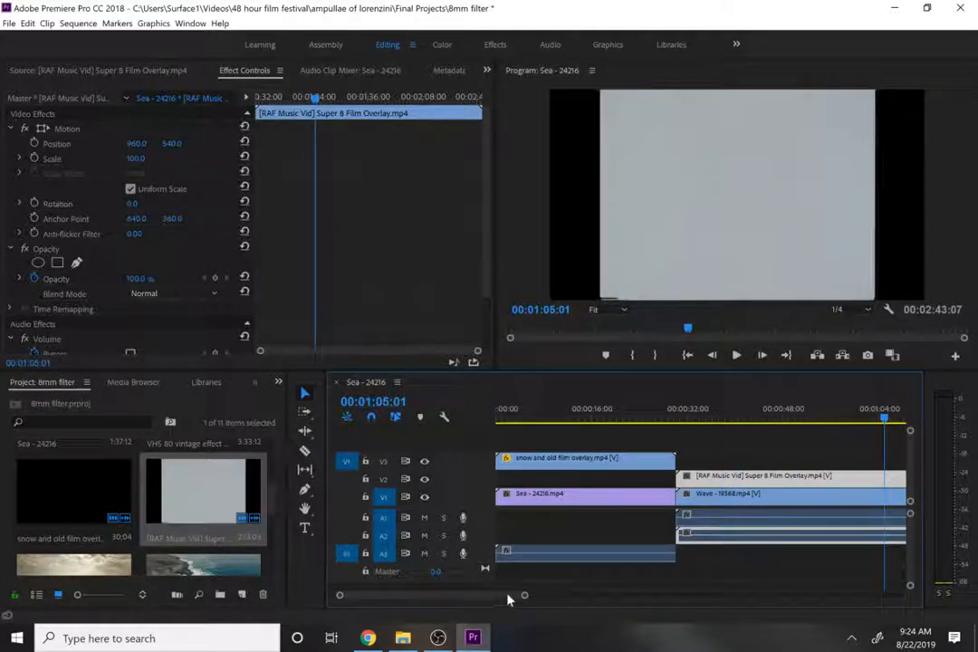
Split the Super 8 Film Overlay clip where the Wave clip ends and delete the excess part.
{"action": "left_click_drag", "start_coordinate": [525, 596], "coordinate": [594, 594]}
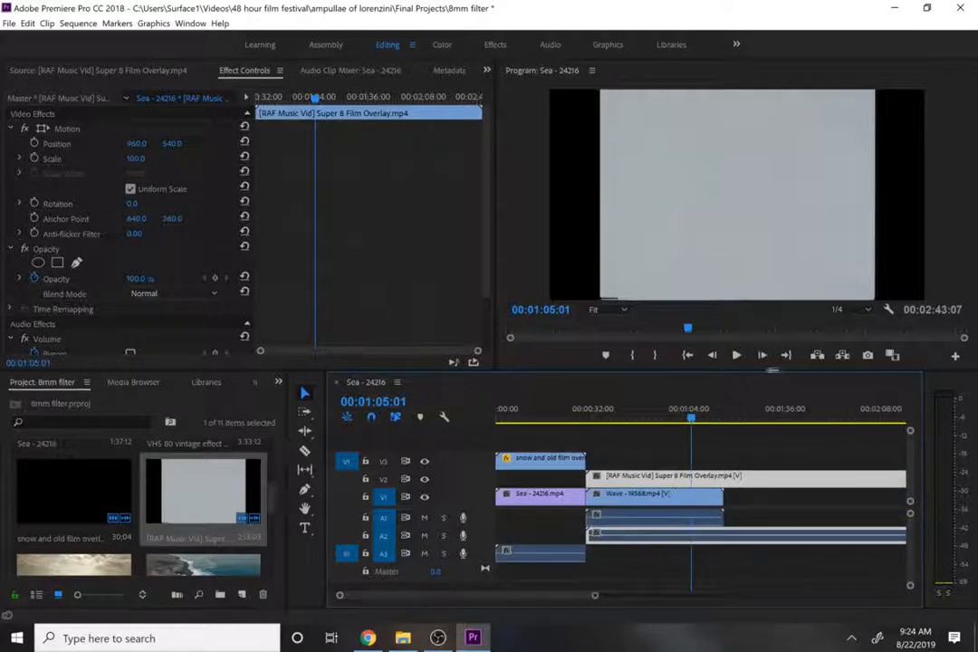
{"action": "left_click", "coordinate": [759, 412]}
{"action": "left_click_drag", "start_coordinate": [760, 415], "coordinate": [890, 428]}
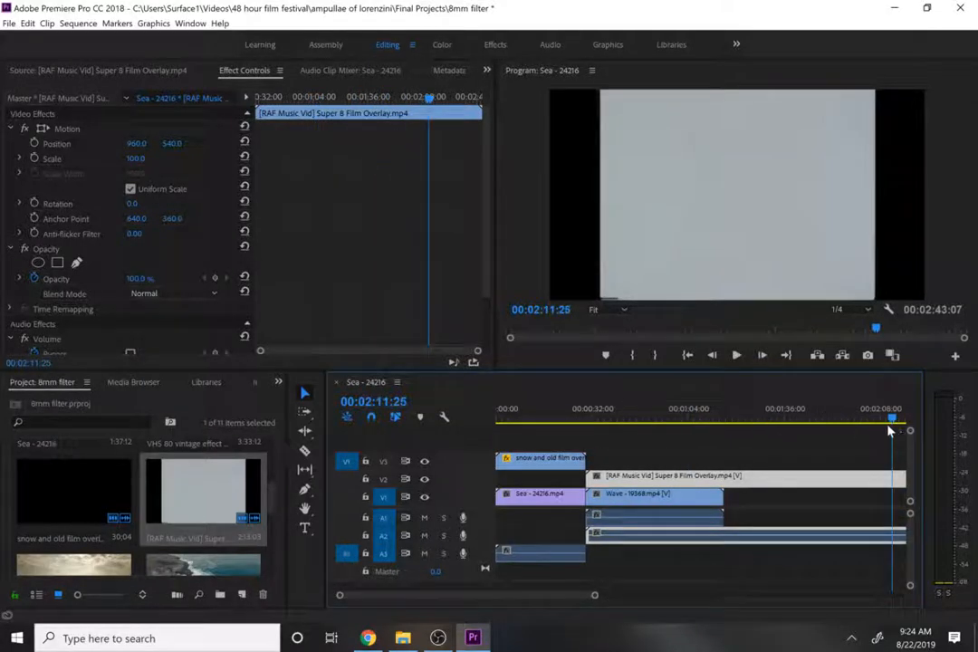
{"action": "left_click", "coordinate": [670, 423]}
{"action": "left_click_drag", "start_coordinate": [682, 430], "coordinate": [704, 416]}
{"action": "key", "text": "c"}
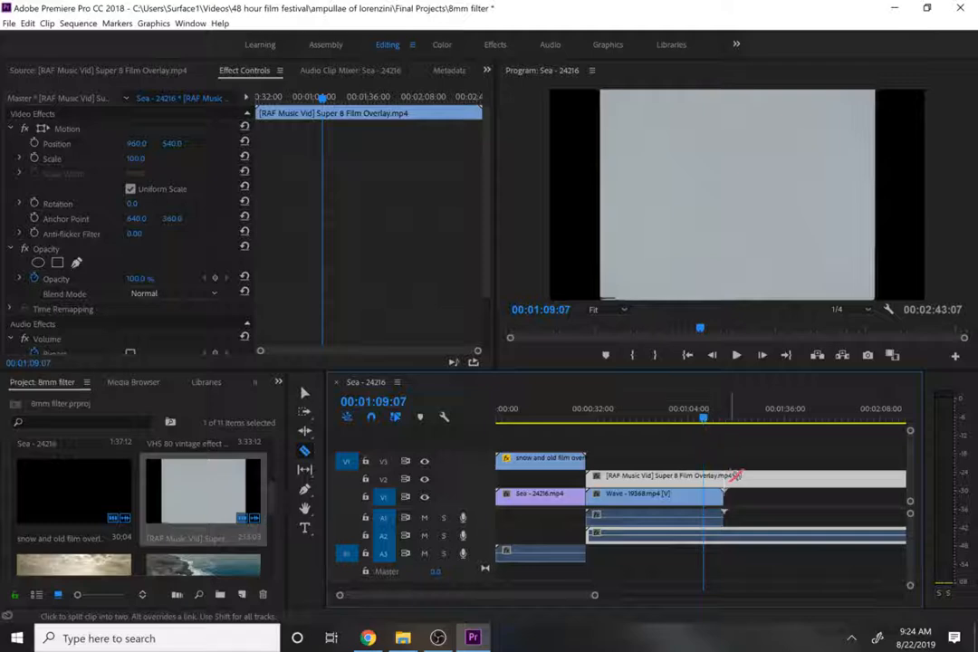
{"action": "left_click", "coordinate": [732, 478]}
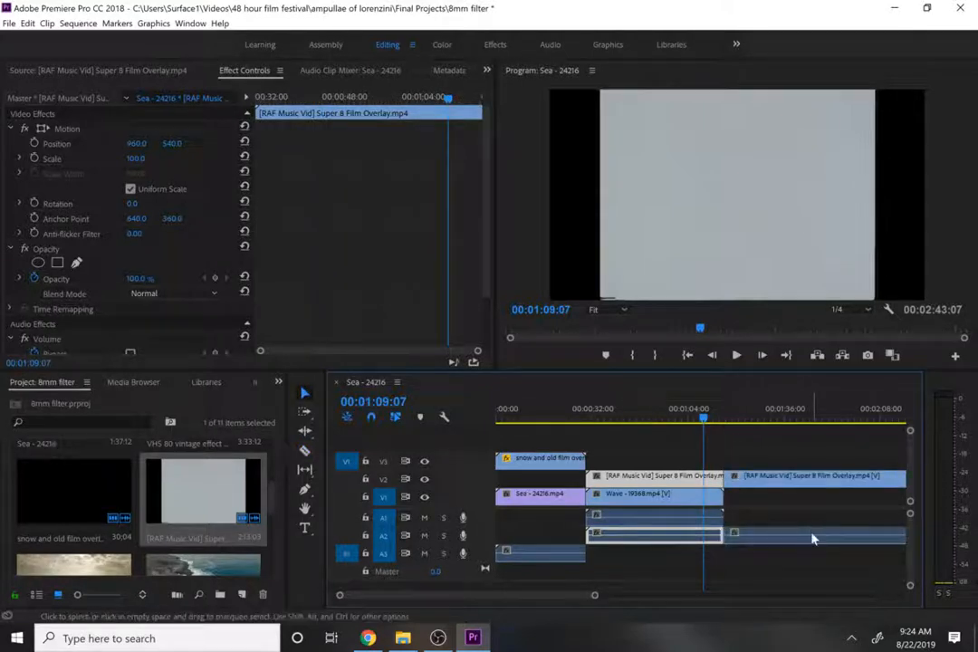
{"action": "key", "text": "v"}
{"action": "left_click", "coordinate": [790, 487]}
{"action": "key", "text": "Delete"}
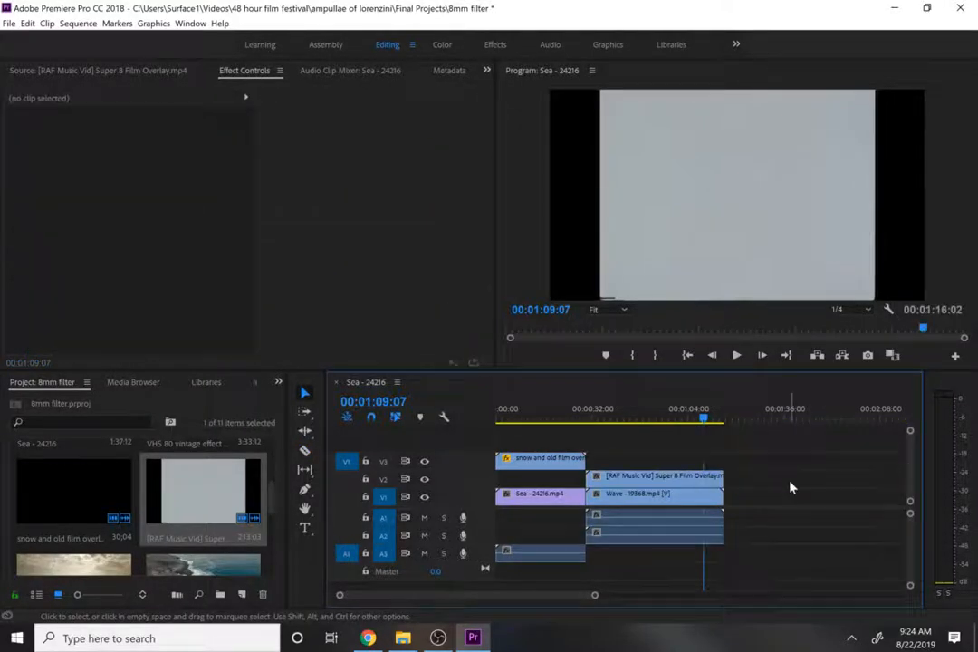
Set the Super 8 Film Overlay clip's blend mode to Multiply and play the result from 00:00:33:16.
{"action": "left_click", "coordinate": [603, 409]}
{"action": "left_click_drag", "start_coordinate": [602, 409], "coordinate": [597, 413]}
{"action": "left_click", "coordinate": [616, 480]}
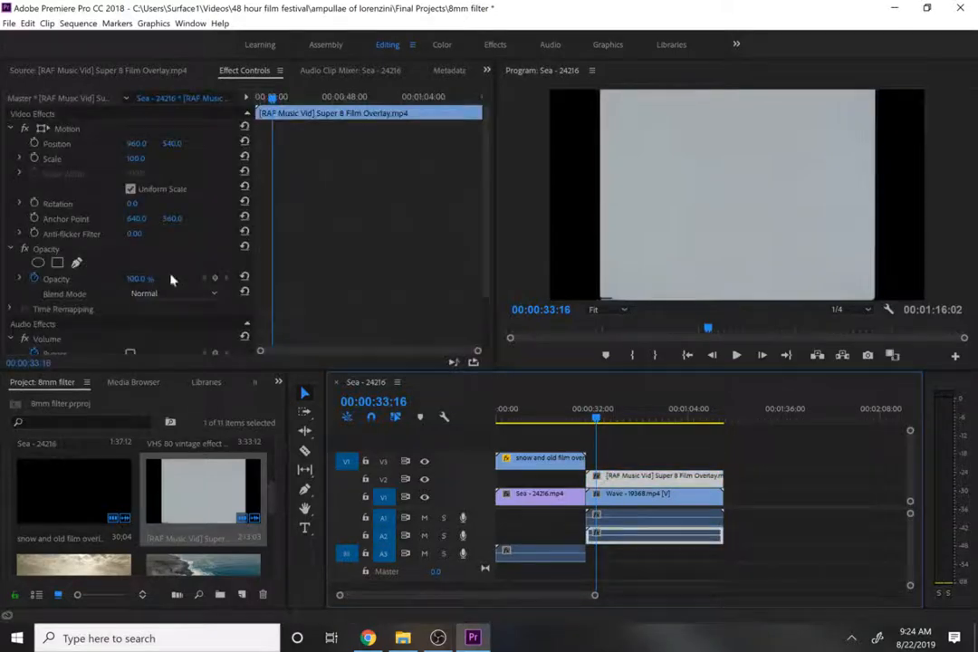
{"action": "left_click", "coordinate": [177, 295]}
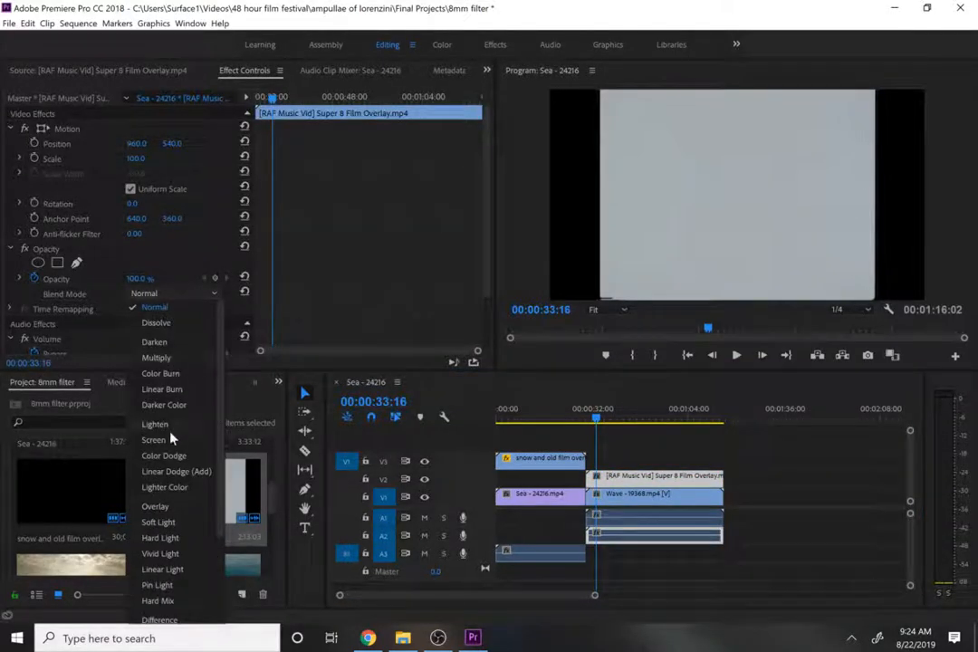
{"action": "left_click", "coordinate": [160, 362]}
{"action": "key", "text": "space"}
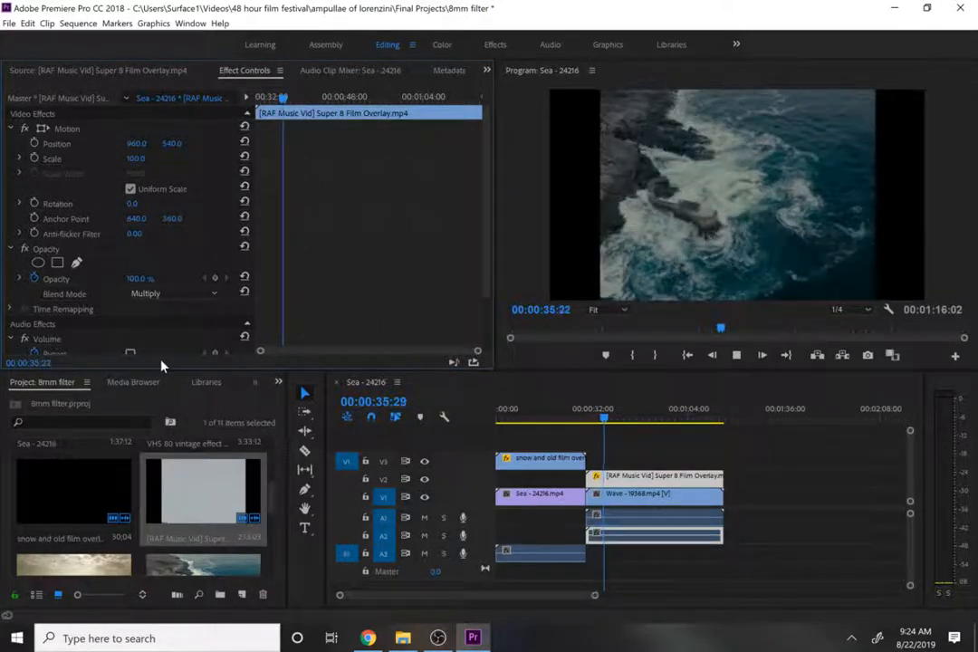
{"action": "key", "text": "space"}
Try the Overlay and Soft Light blend modes on the Super 8 Film Overlay clip at 00:00:36:15.
{"action": "left_click", "coordinate": [167, 293]}
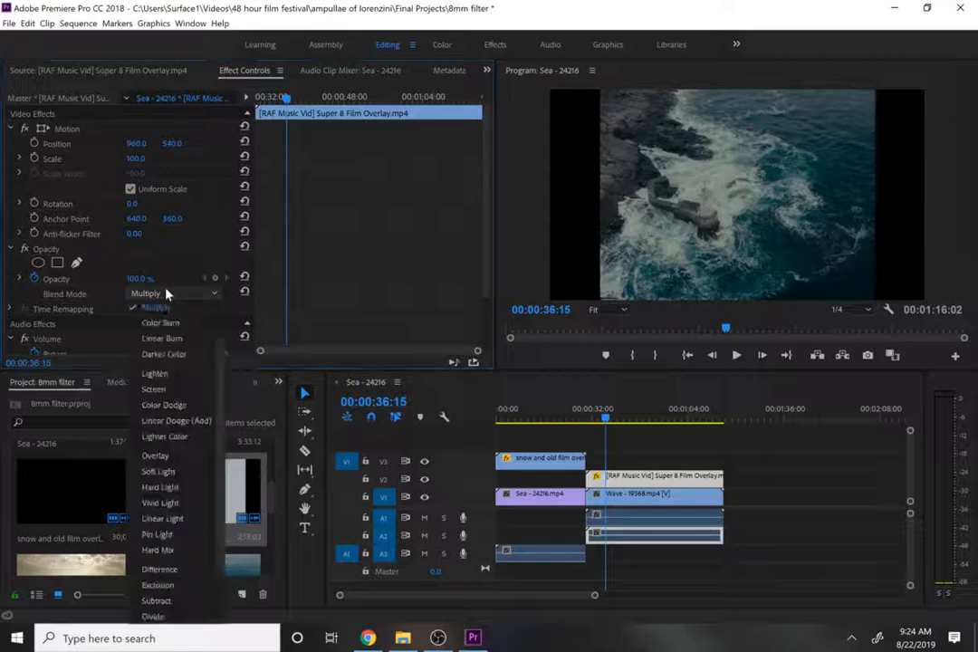
{"action": "left_click", "coordinate": [172, 458]}
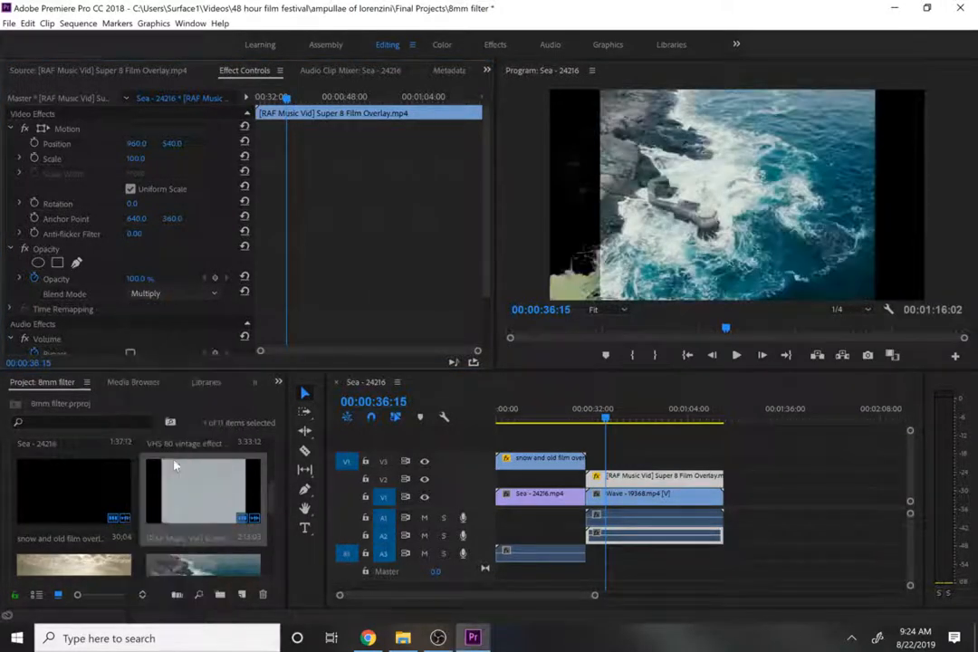
{"action": "left_click", "coordinate": [180, 295]}
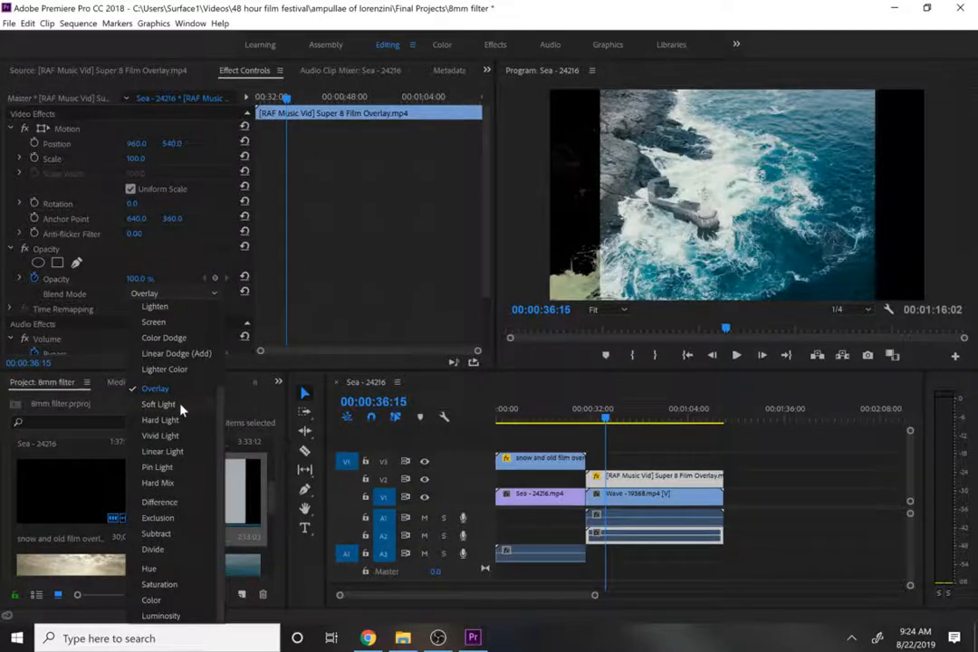
{"action": "left_click", "coordinate": [181, 410]}
Try the Dissolve and Darken blend modes on the Super 8 Film Overlay clip over the waves.
{"action": "left_click", "coordinate": [176, 293]}
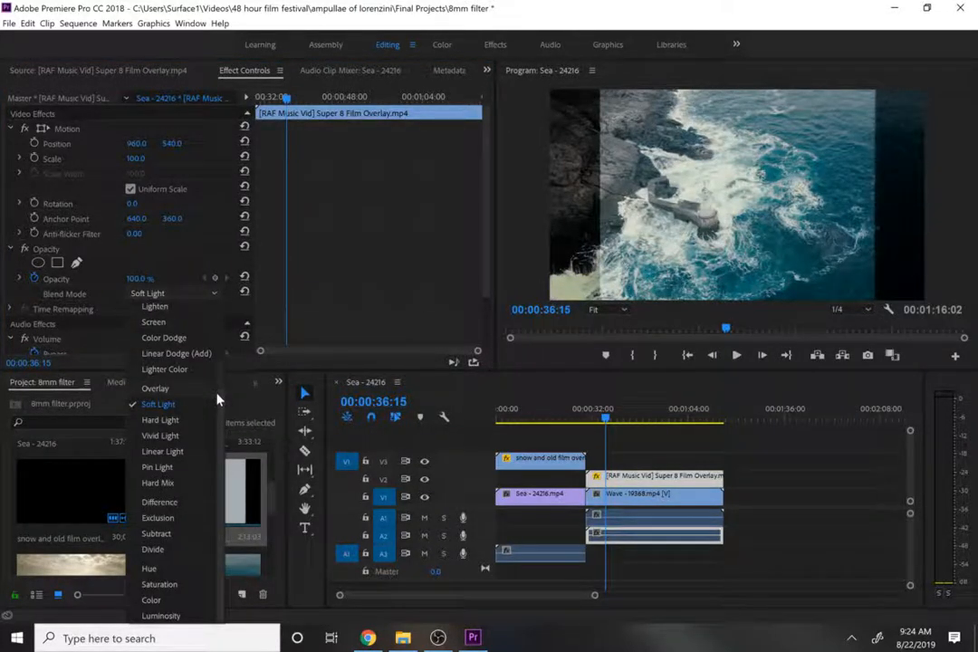
{"action": "left_click_drag", "start_coordinate": [220, 396], "coordinate": [229, 353]}
{"action": "left_click", "coordinate": [172, 322]}
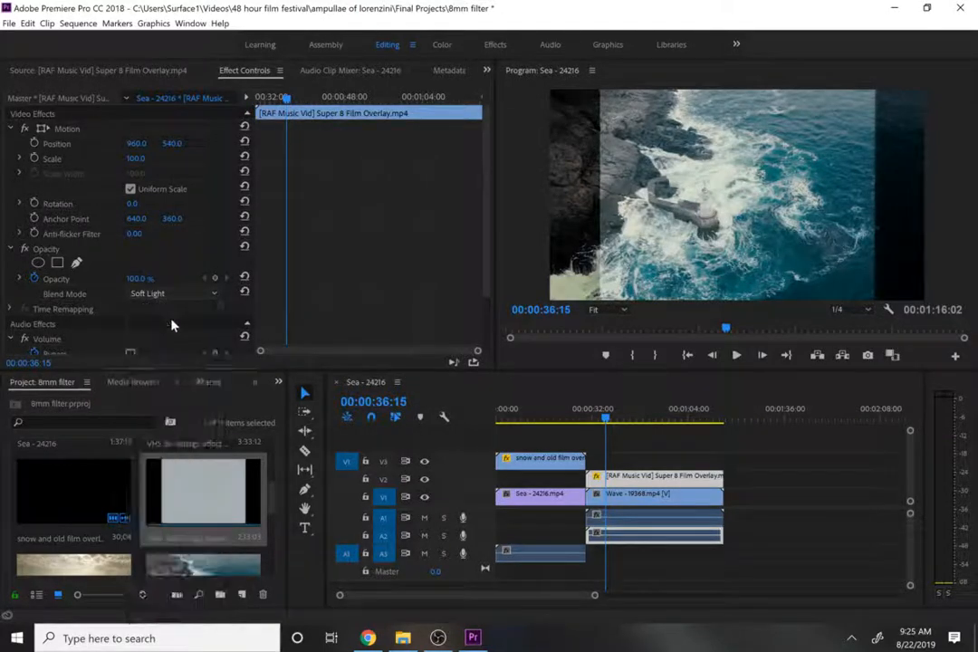
{"action": "left_click", "coordinate": [163, 295]}
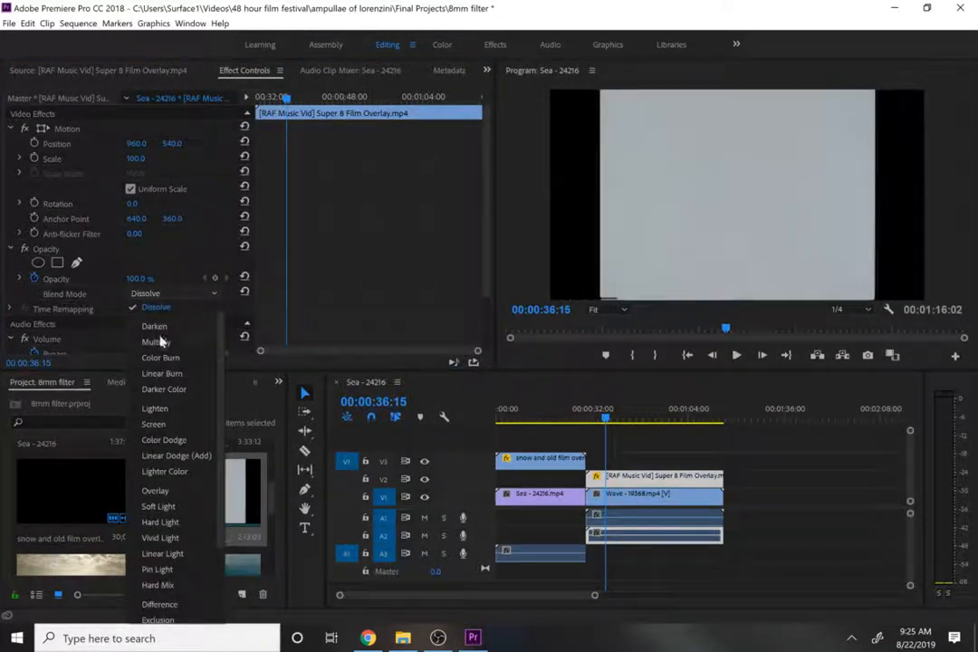
{"action": "key", "text": "Down"}
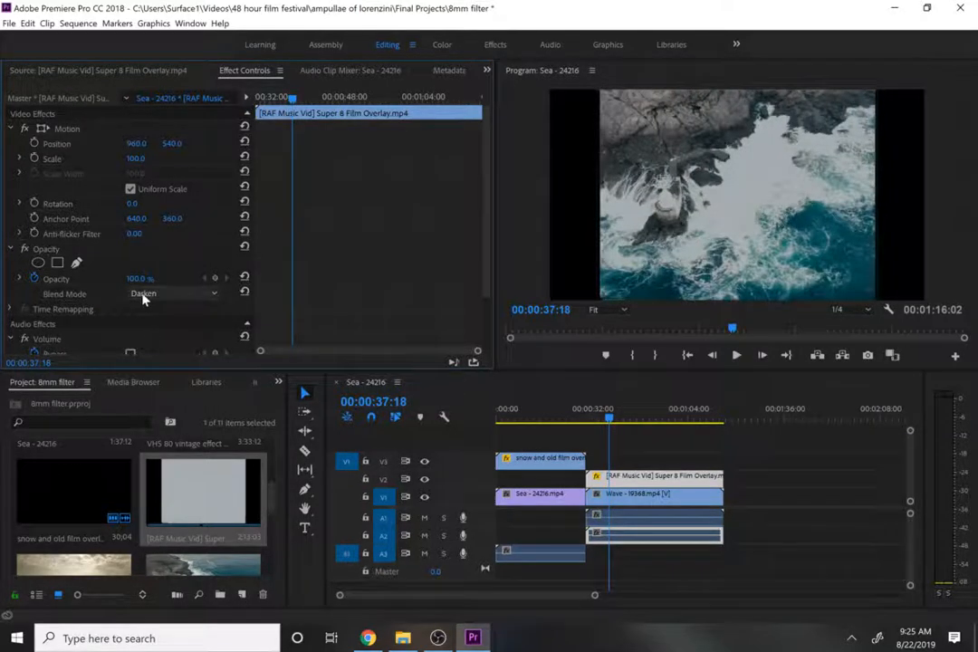
Set the Super 8 Film Overlay clip's blend mode back to Multiply and play the footage to about 00:00:50:01.
{"action": "left_click", "coordinate": [142, 294]}
{"action": "left_click", "coordinate": [146, 328]}
{"action": "key", "text": "Down"}
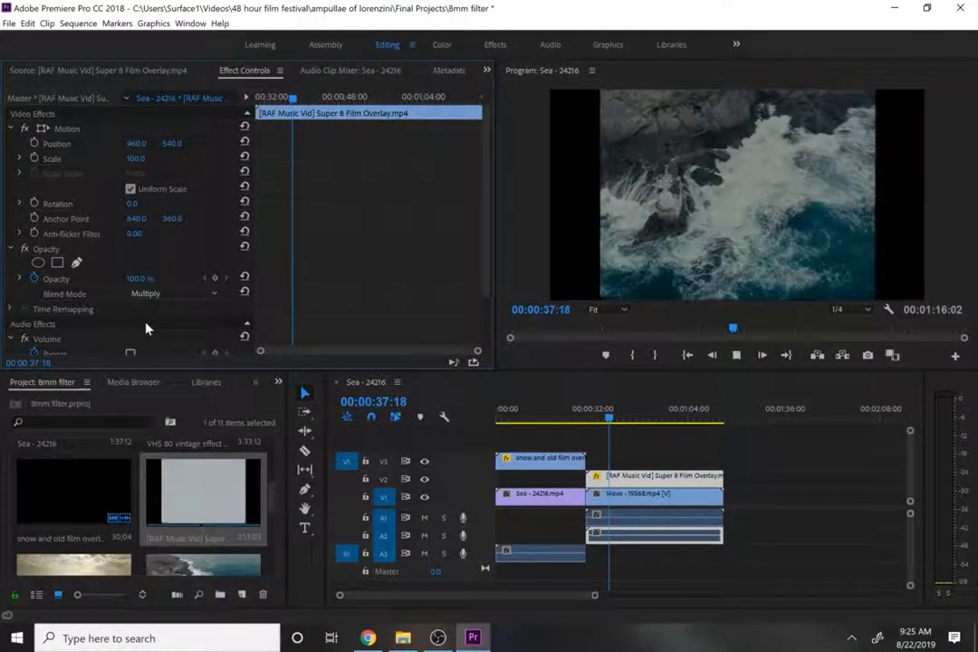
{"action": "key", "text": "space"}
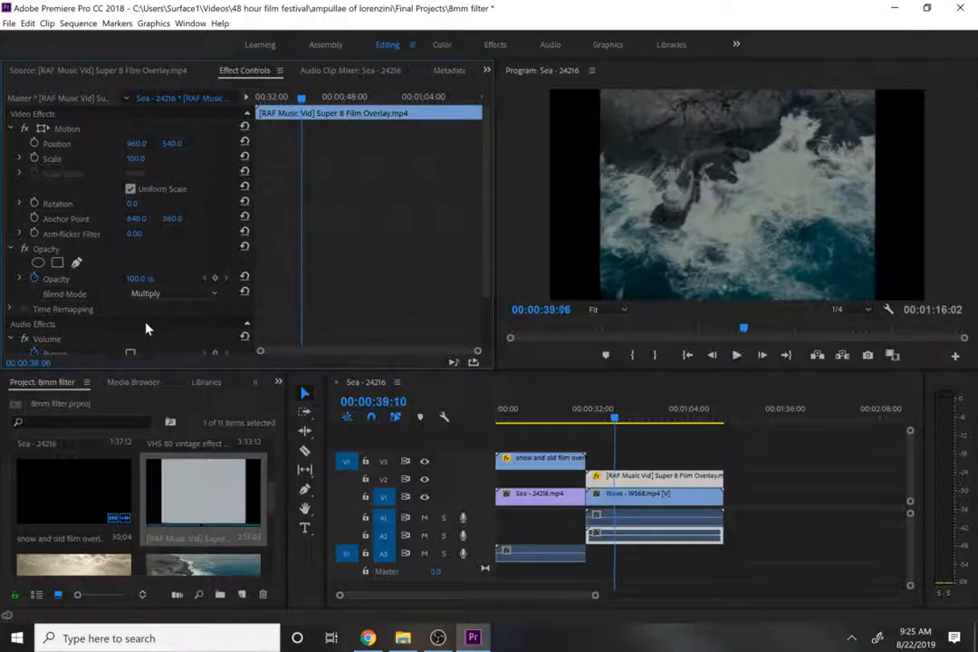
{"action": "key", "text": "space"}
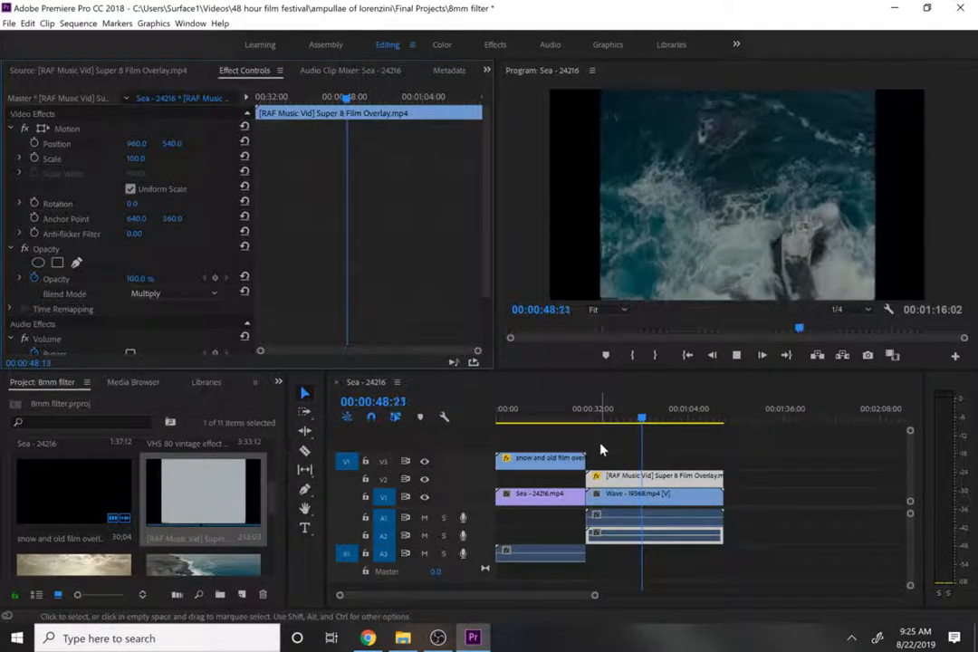
{"action": "key", "text": "space"}
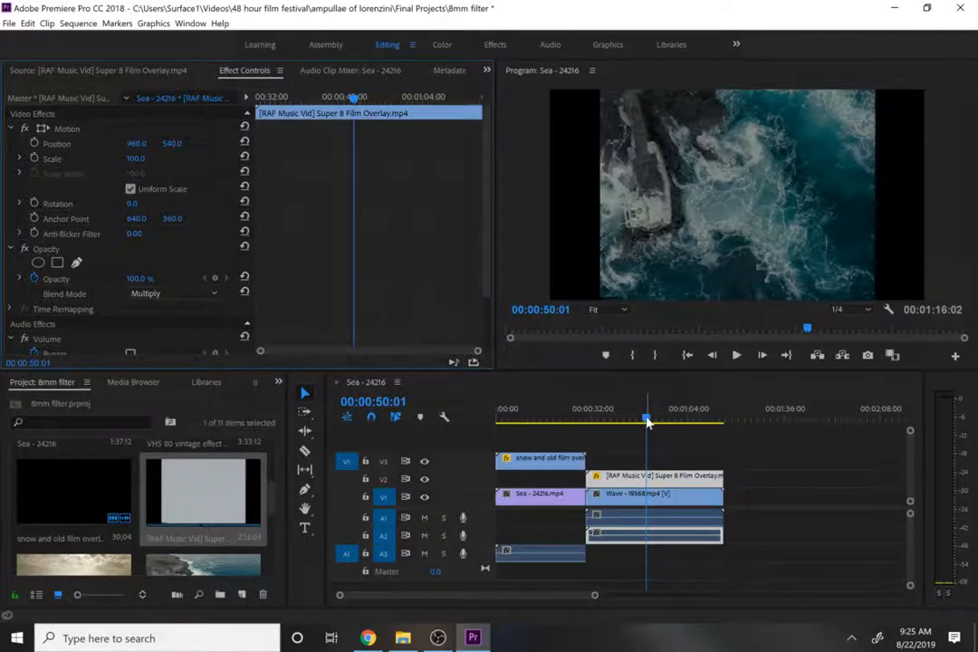
Add the Lighthouse - 1917.mp4 clip to V1 directly after the Wave clip, starting at 00:01:16:02.
{"action": "left_click_drag", "start_coordinate": [647, 421], "coordinate": [724, 429]}
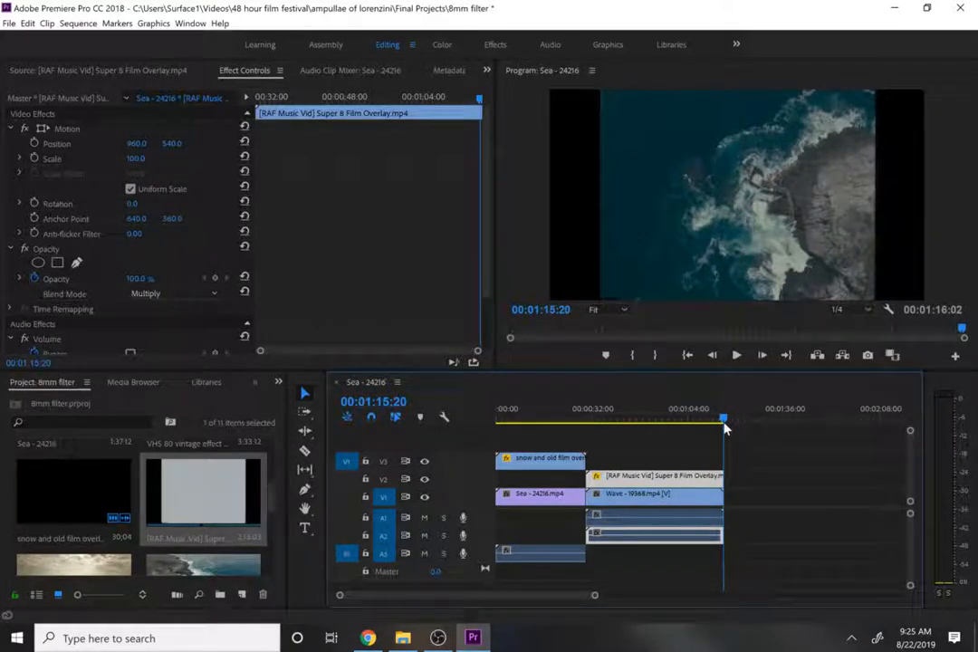
{"action": "key", "text": "space"}
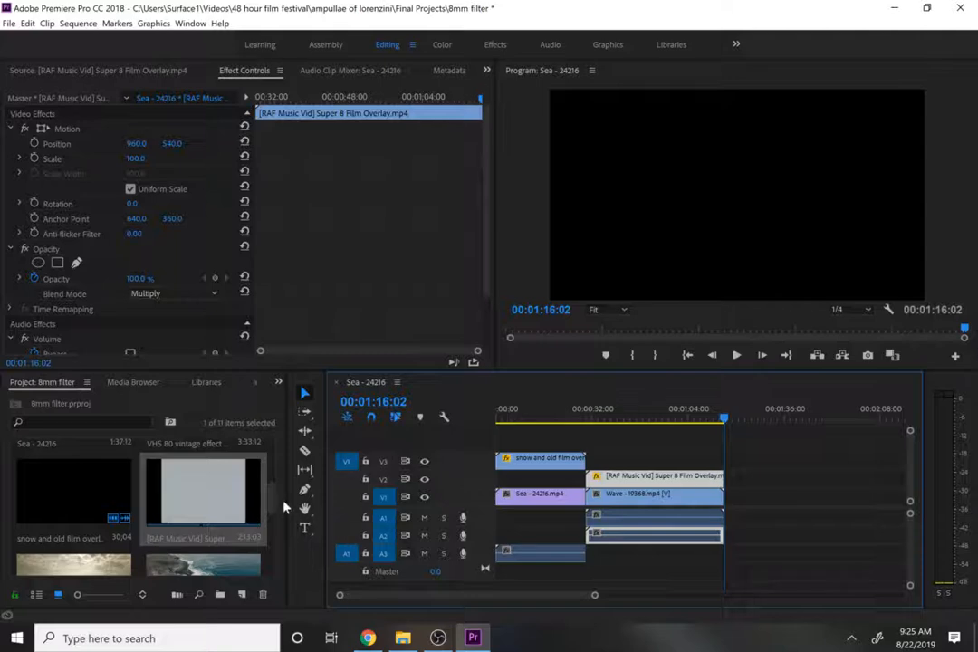
{"action": "left_click_drag", "start_coordinate": [273, 504], "coordinate": [270, 535]}
{"action": "left_click_drag", "start_coordinate": [52, 482], "coordinate": [730, 505]}
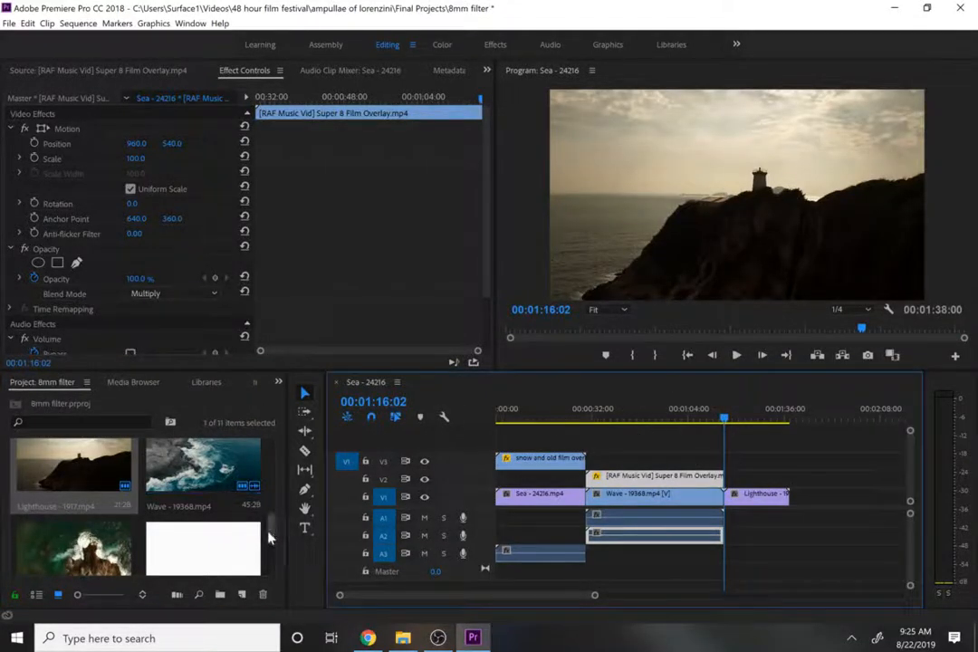
Place the free video overlay film damage effect clip on V2 above the start of the Lighthouse clip and play it.
{"action": "left_click_drag", "start_coordinate": [269, 536], "coordinate": [263, 502]}
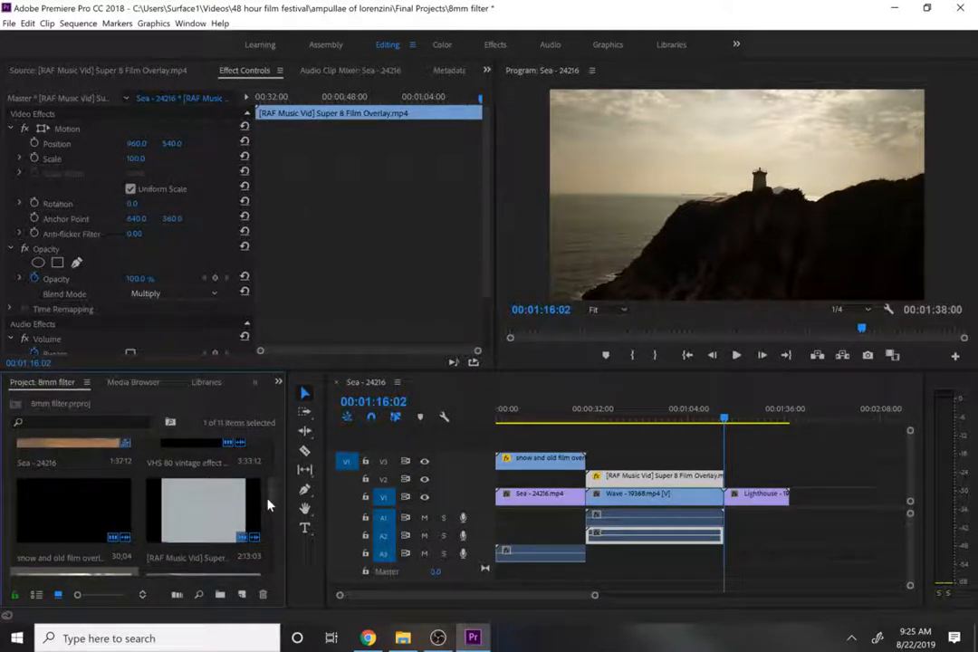
{"action": "left_click", "coordinate": [269, 500]}
{"action": "left_click", "coordinate": [272, 494]}
{"action": "left_click_drag", "start_coordinate": [272, 496], "coordinate": [267, 465]}
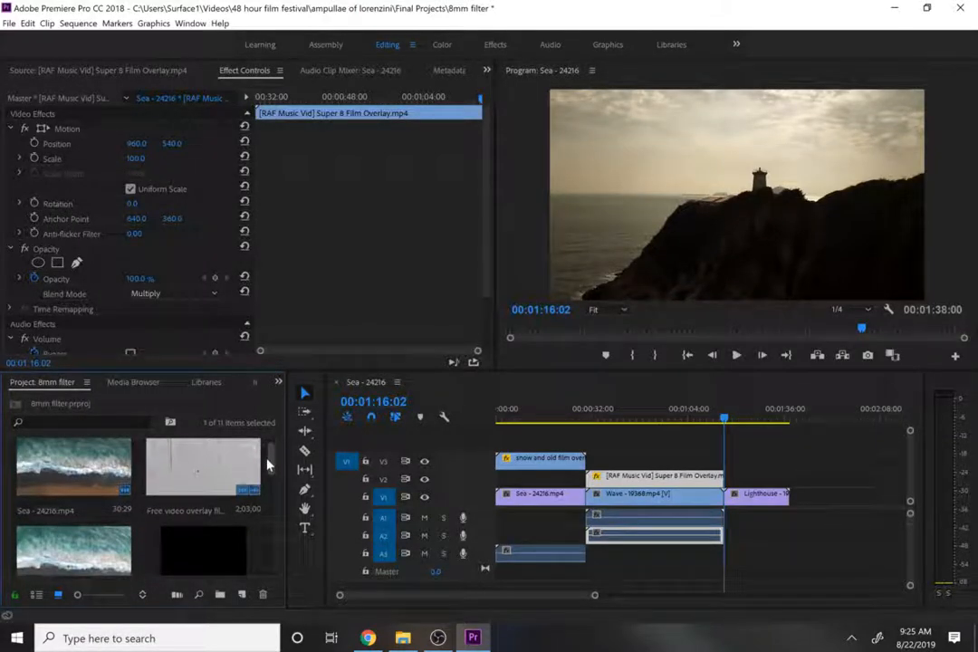
{"action": "left_click_drag", "start_coordinate": [201, 471], "coordinate": [729, 481]}
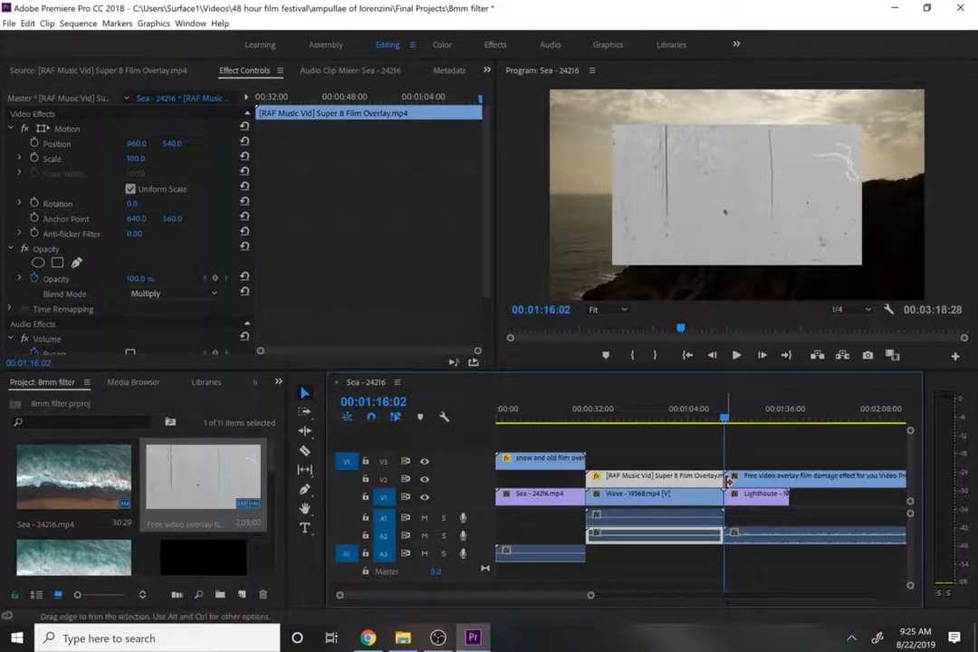
{"action": "key", "text": "space"}
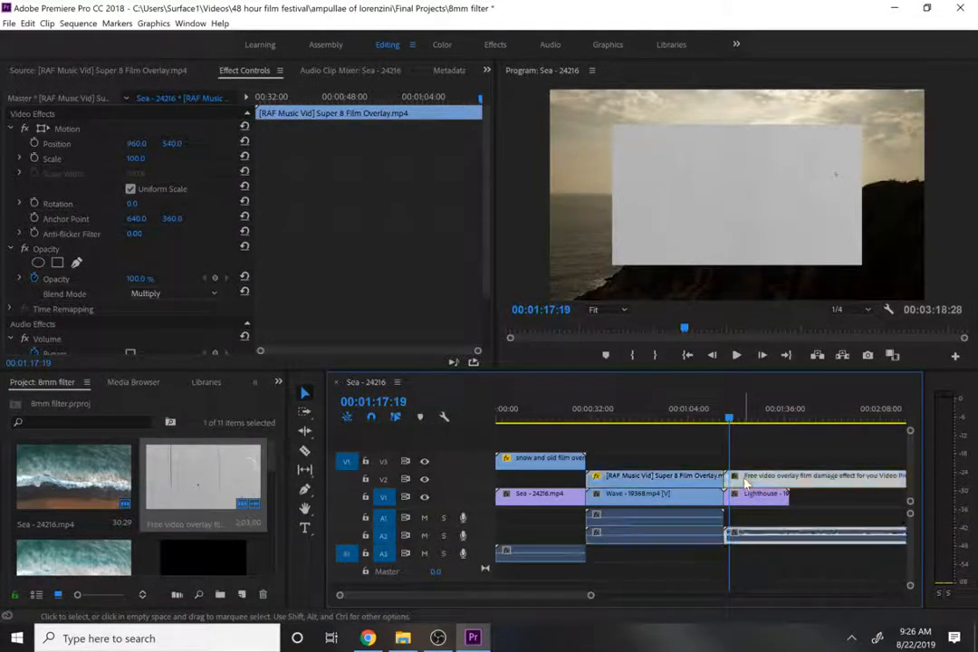
Scale the film damage overlay clip on V2 to the frame size and play it to 00:01:18:10.
{"action": "left_click", "coordinate": [745, 480]}
{"action": "right_click", "coordinate": [746, 479]}
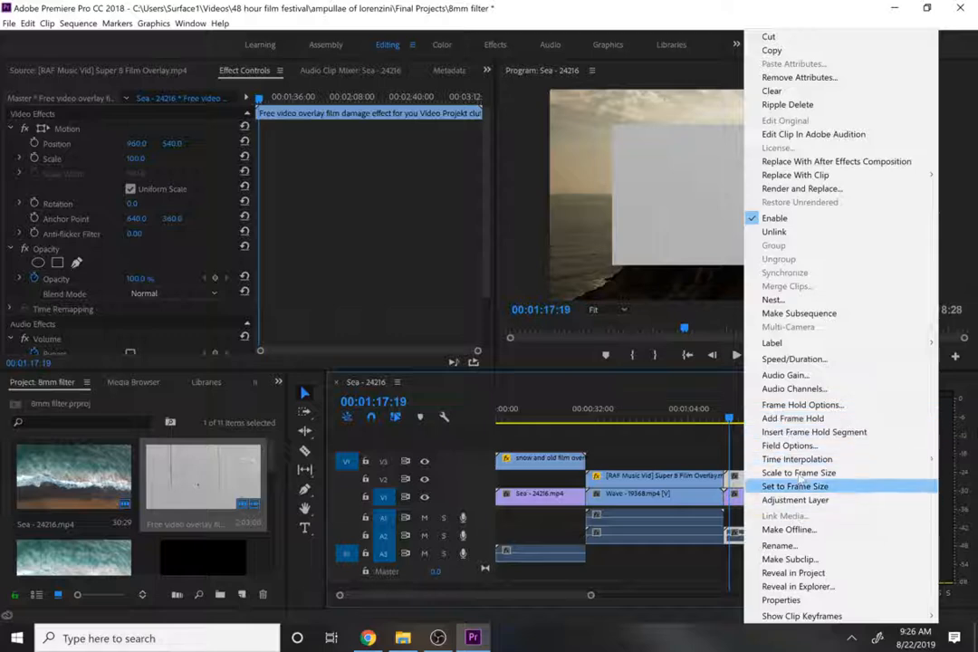
{"action": "left_click", "coordinate": [799, 474]}
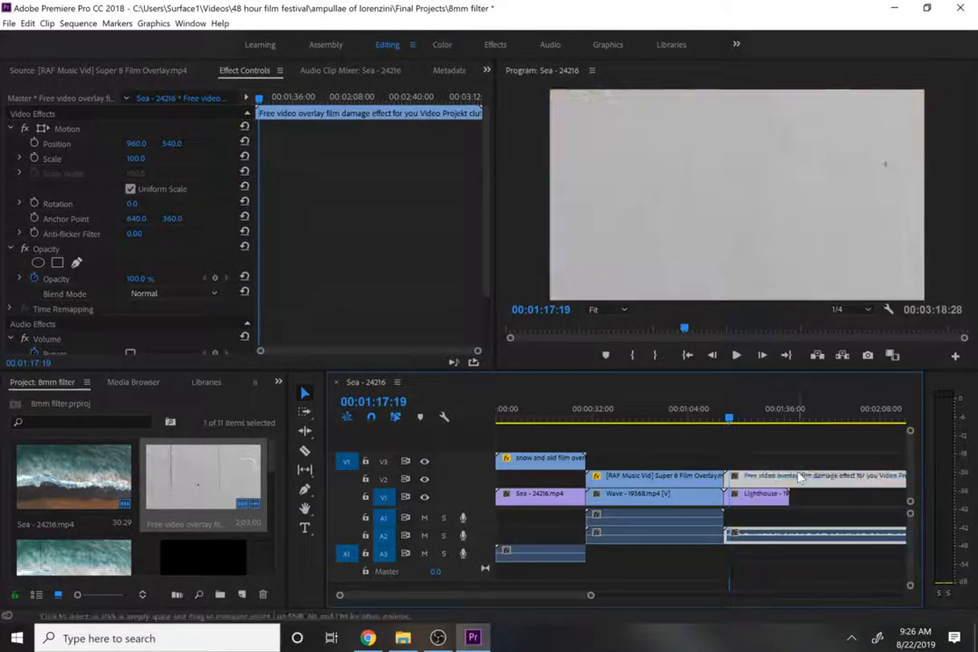
{"action": "key", "text": "space"}
{"action": "key", "text": "space"}
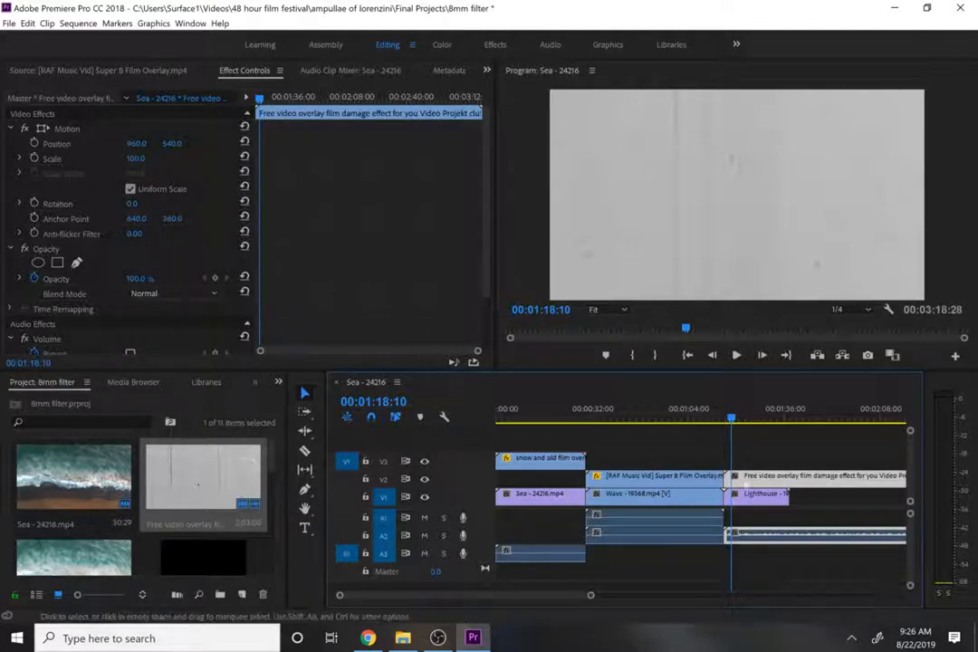
Try the Color Dodge blend mode on the film damage overlay and play the lighthouse footage to 00:01:20:19.
{"action": "left_click", "coordinate": [217, 293]}
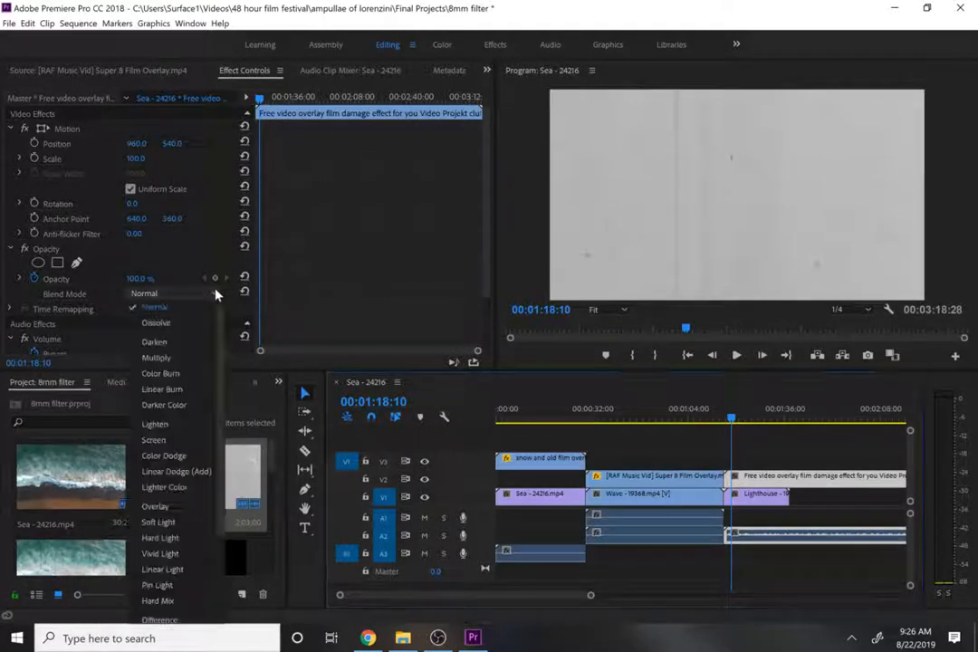
{"action": "left_click", "coordinate": [161, 295]}
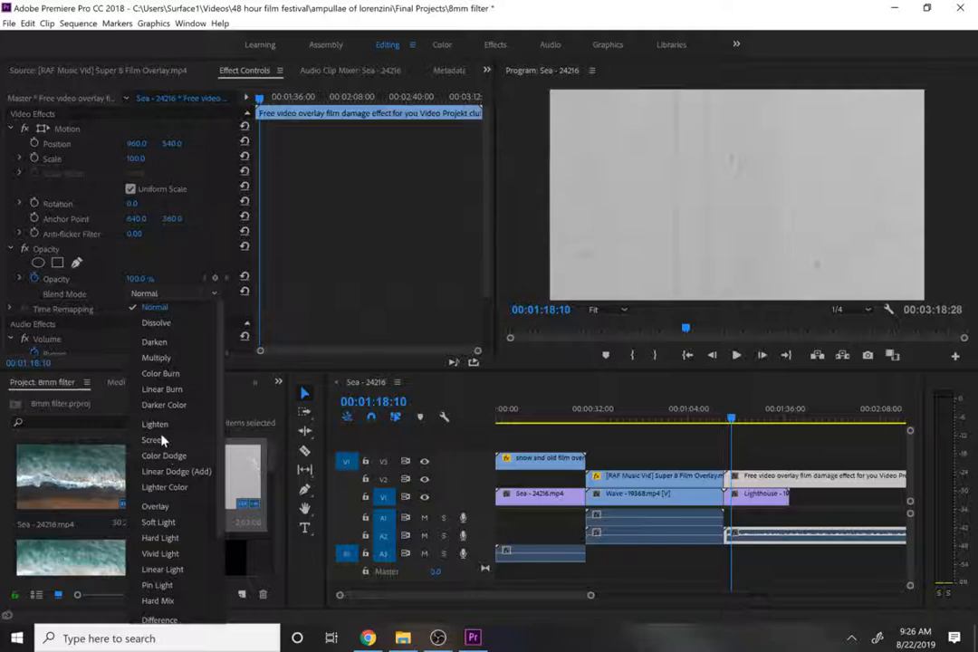
{"action": "left_click", "coordinate": [161, 456]}
{"action": "key", "text": "space"}
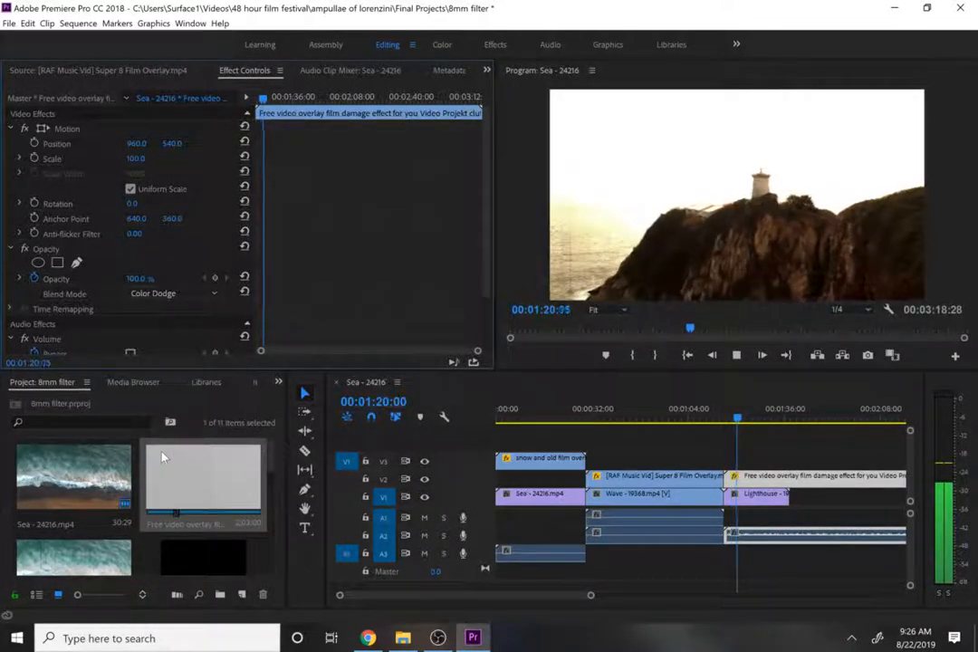
{"action": "key", "text": "space"}
Try the Linear Dodge (Add), Lighter Color and Screen blend modes on the film damage overlay clip.
{"action": "left_click", "coordinate": [160, 293]}
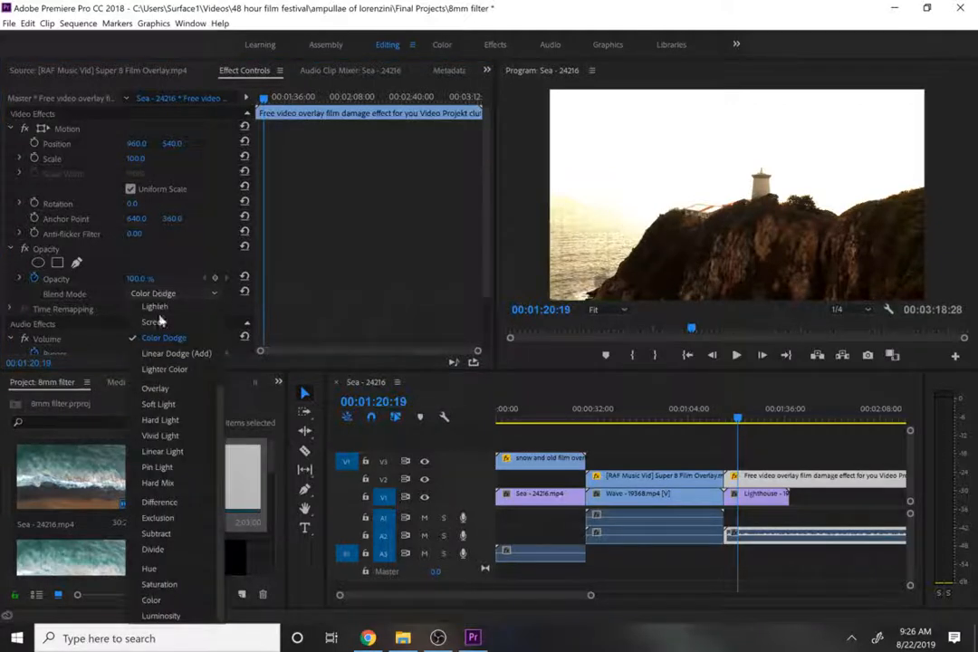
{"action": "left_click", "coordinate": [176, 354]}
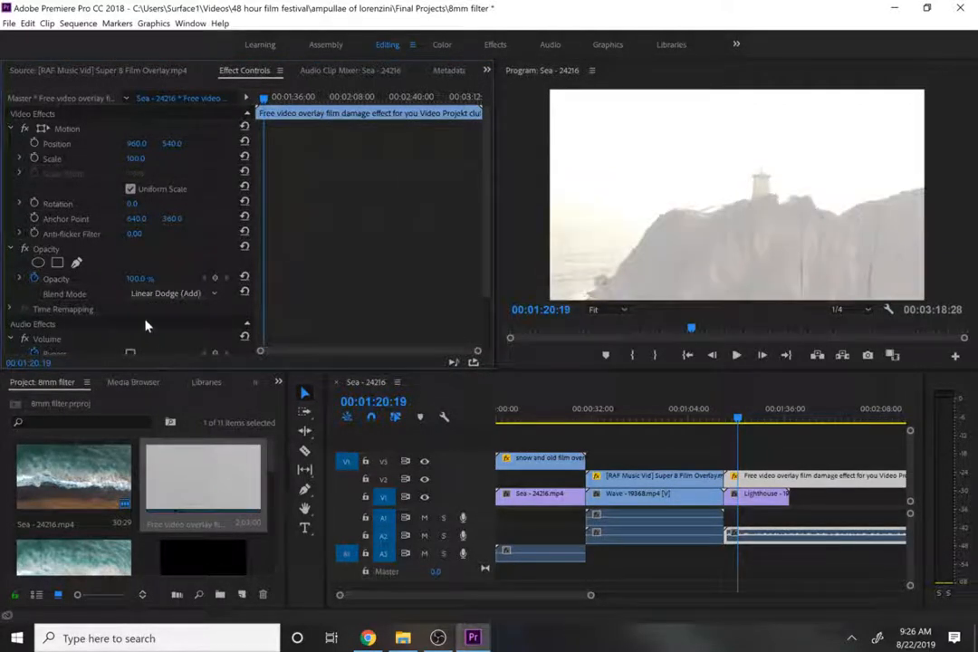
{"action": "left_click", "coordinate": [138, 292]}
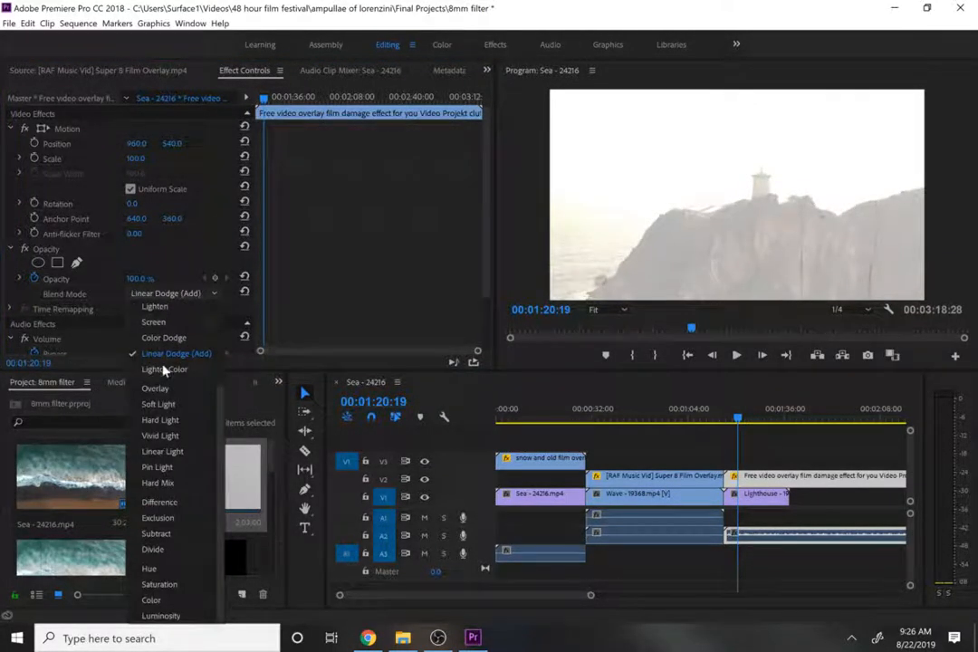
{"action": "left_click", "coordinate": [164, 370]}
{"action": "left_click", "coordinate": [145, 292]}
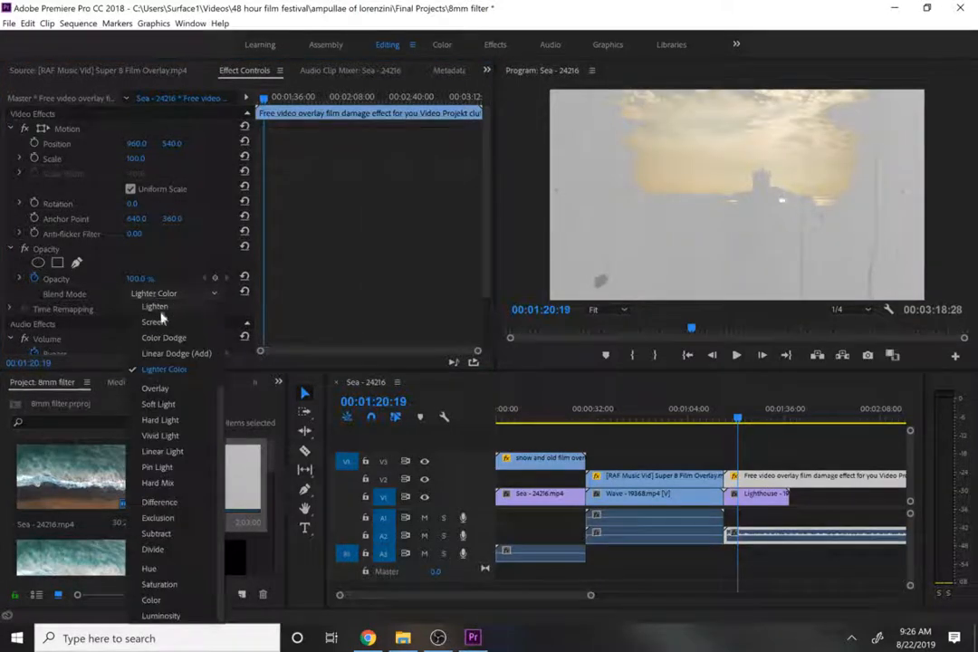
{"action": "left_click", "coordinate": [159, 321]}
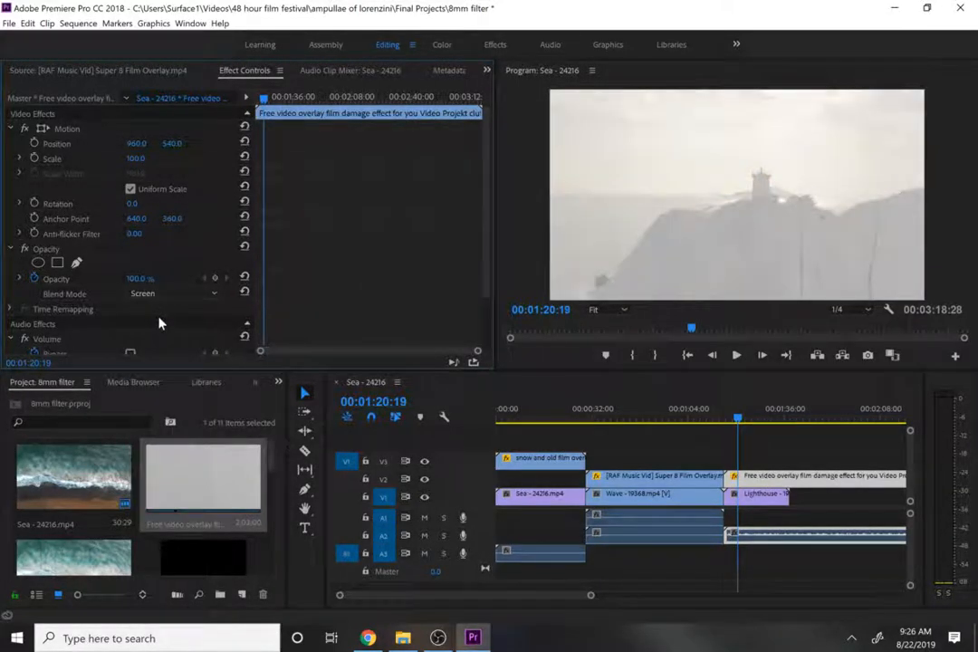
Set the film damage overlay clip's blend mode to Overlay and play the lighthouse footage to 00:01:27:03.
{"action": "left_click", "coordinate": [159, 298]}
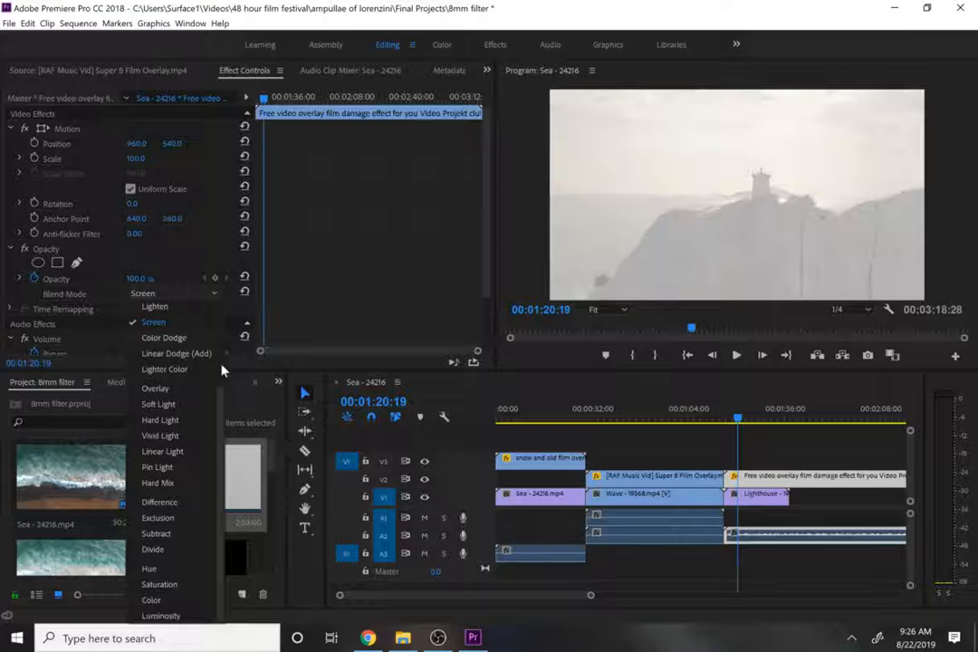
{"action": "scroll", "coordinate": [222, 369], "scroll_direction": "down", "scroll_amount": 3}
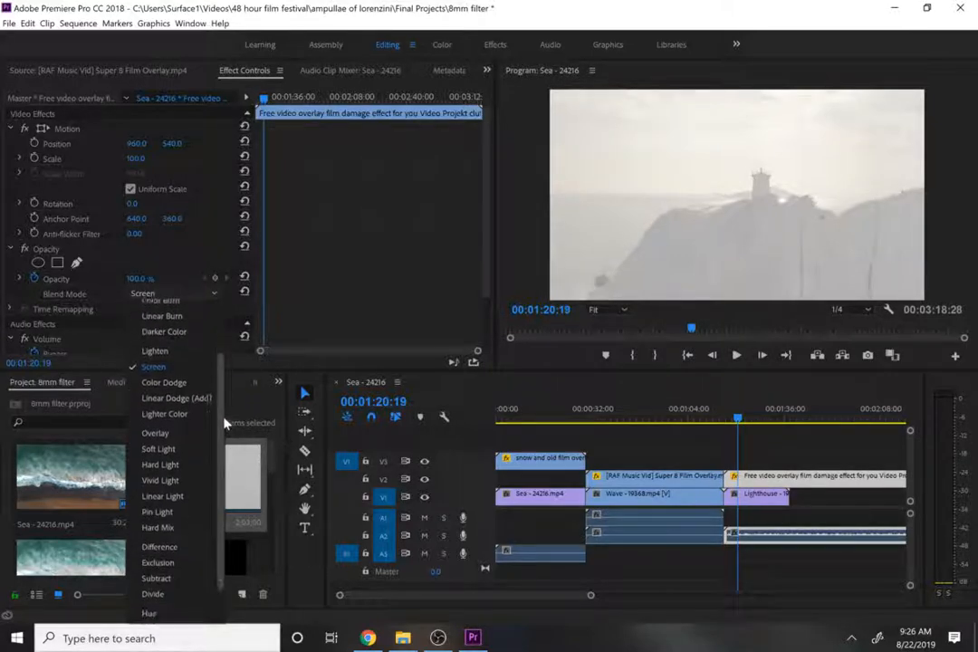
{"action": "left_click", "coordinate": [157, 433]}
{"action": "key", "text": "space"}
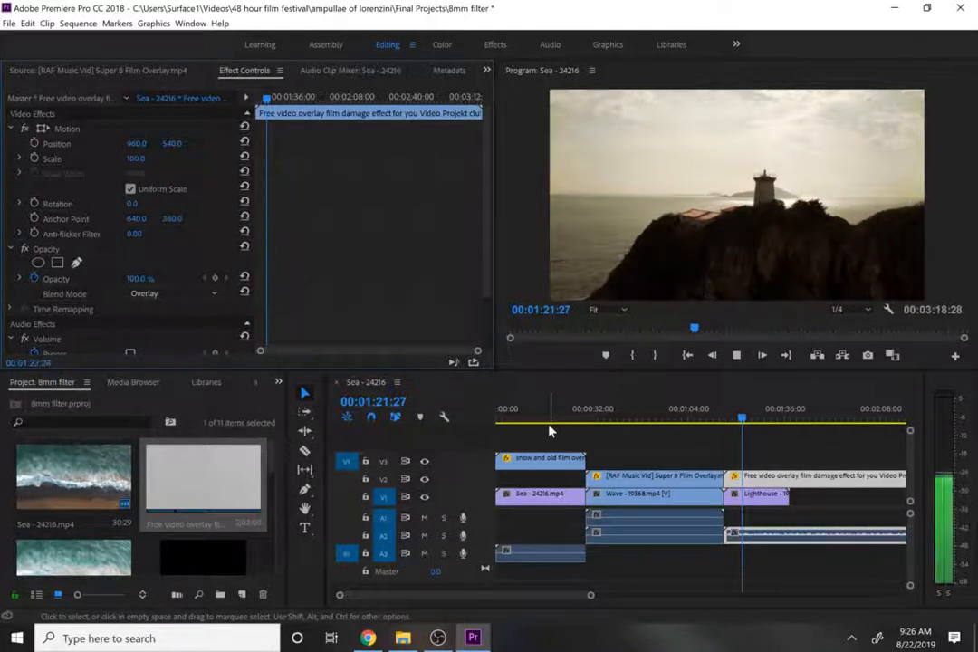
{"action": "key", "text": "space"}
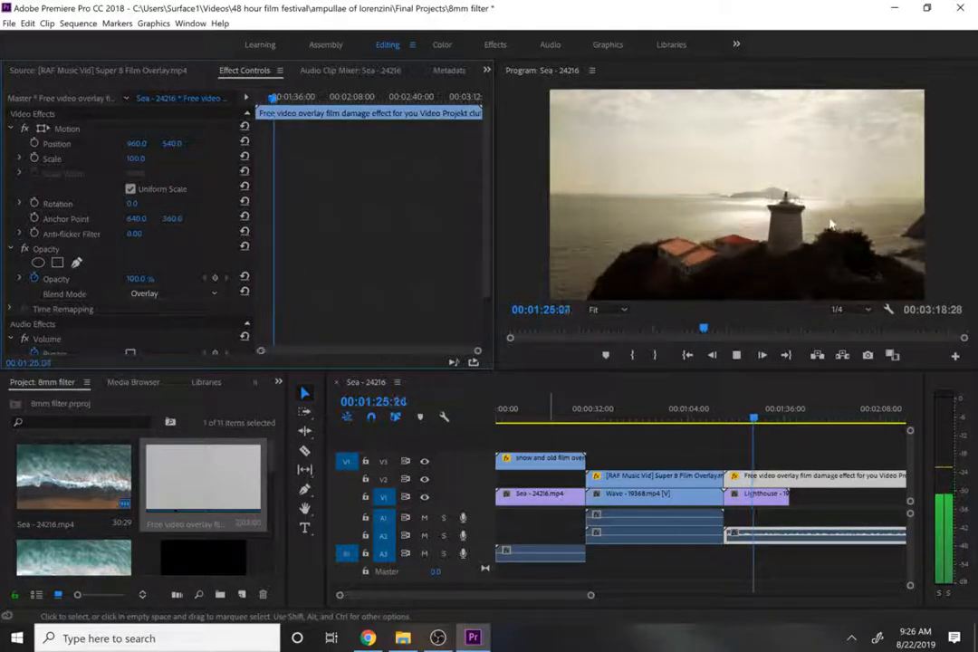
{"action": "key", "text": "space"}
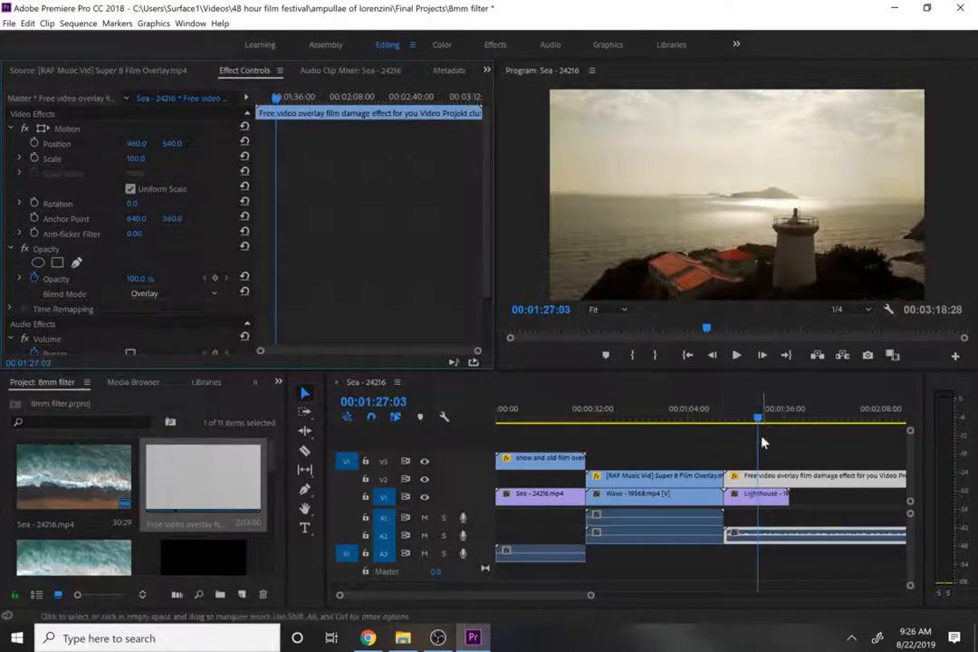
Toggle the V2 track's visibility to compare the lighthouse footage with and without the overlay, and play to 00:01:28:01.
{"action": "key", "text": "c"}
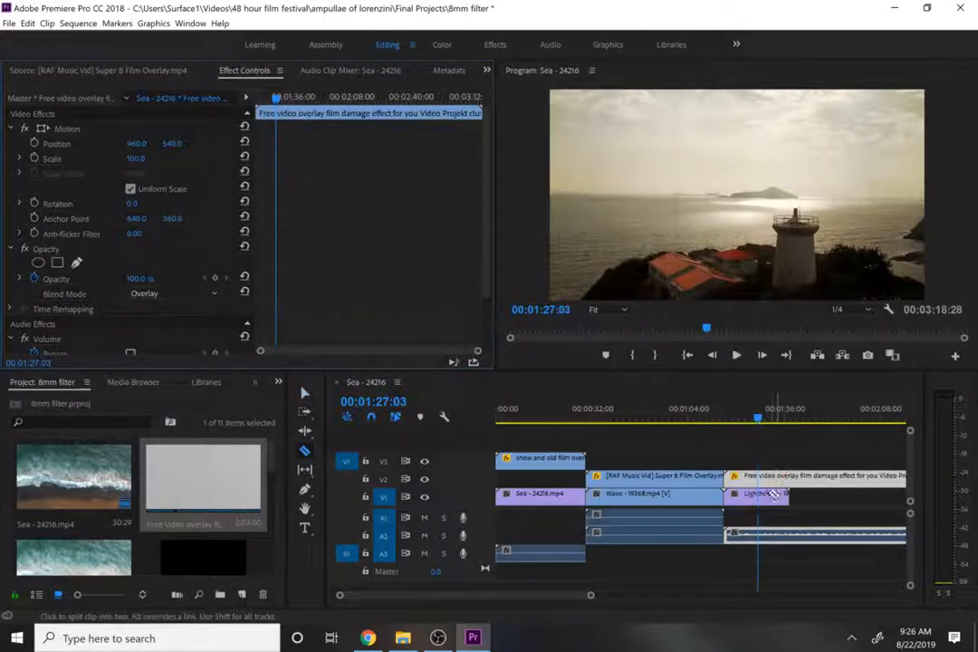
{"action": "left_click", "coordinate": [426, 481]}
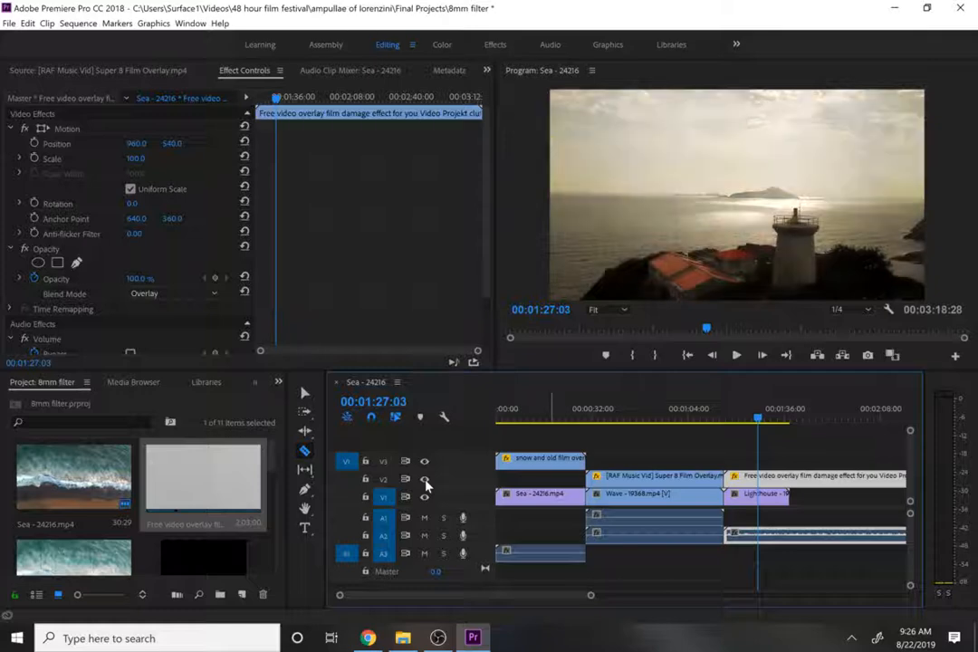
{"action": "left_click", "coordinate": [425, 482]}
{"action": "left_click", "coordinate": [426, 480]}
{"action": "key", "text": "space"}
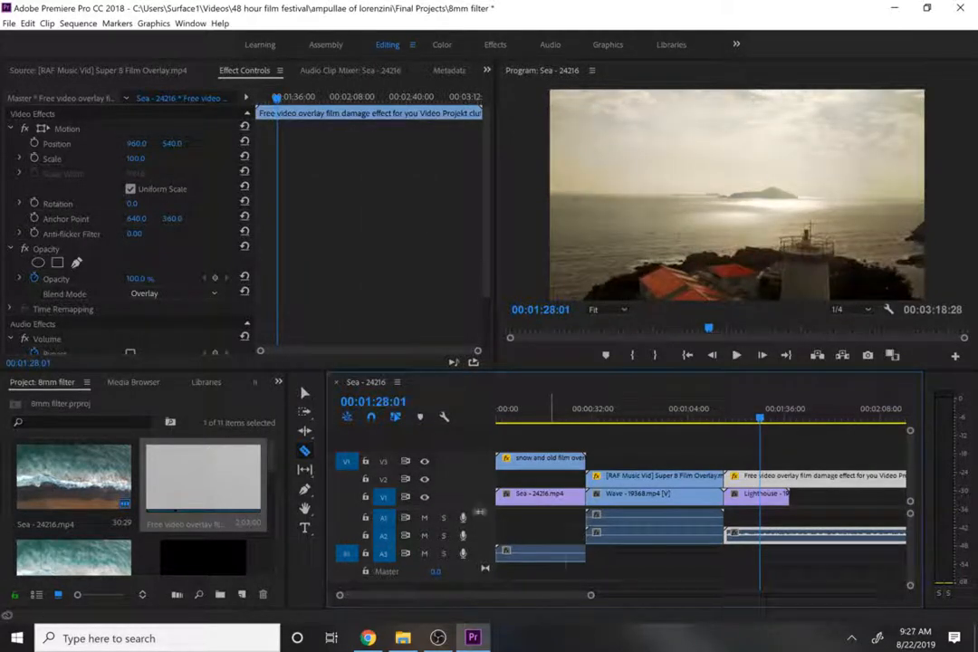
Split the film damage overlay at the end of the Lighthouse clip and delete the excess part.
{"action": "left_click", "coordinate": [791, 480]}
{"action": "key", "text": "v"}
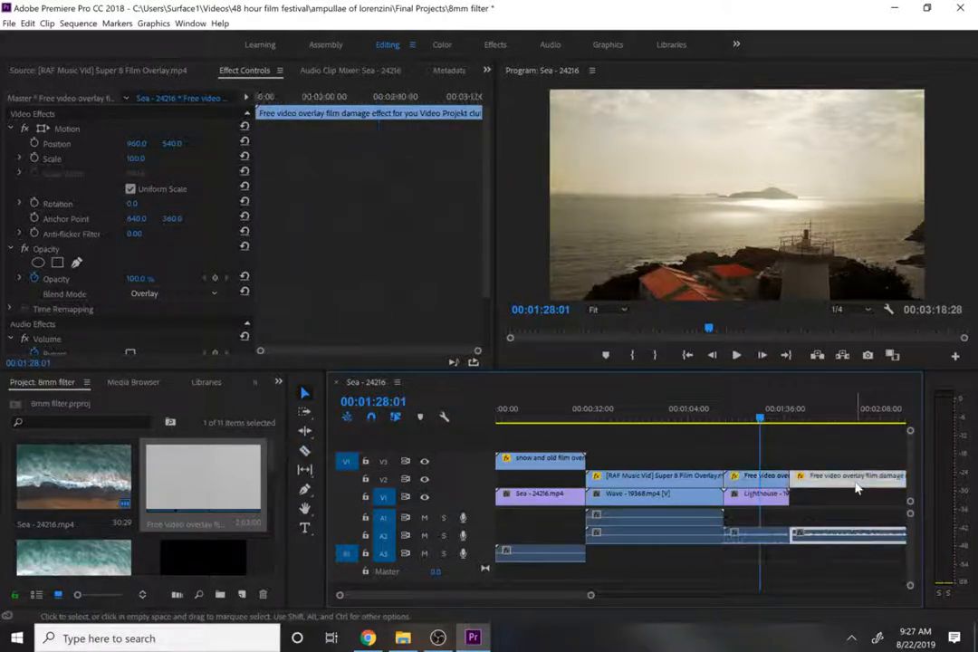
{"action": "key", "text": "Delete"}
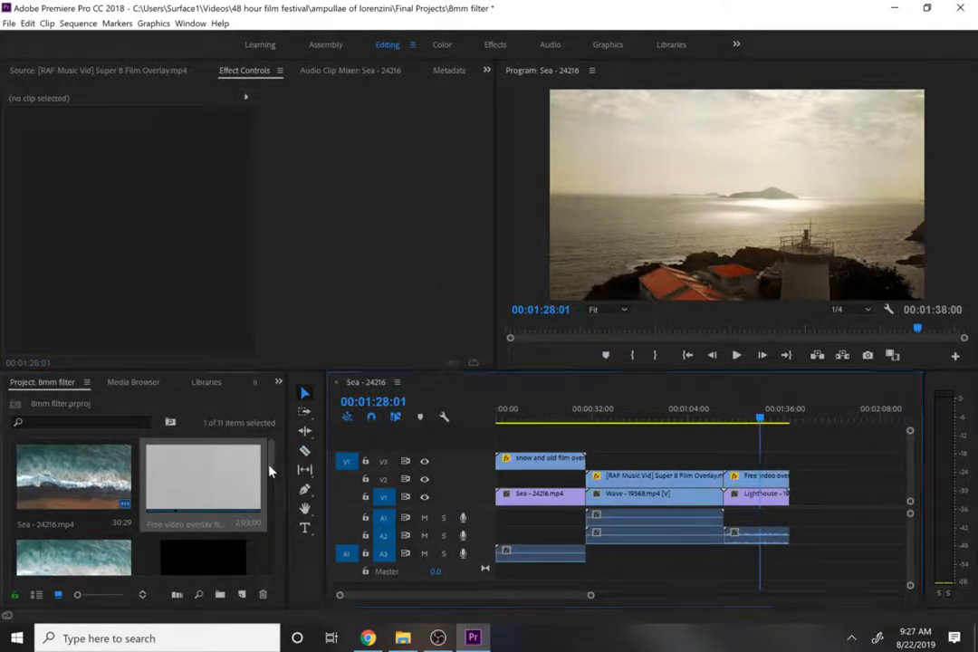
Move the snow and old film overlay clip down to V2 above the Sea clip, and unlink the audio of all timeline clips.
{"action": "left_click_drag", "start_coordinate": [271, 469], "coordinate": [272, 472]}
{"action": "left_click_drag", "start_coordinate": [558, 468], "coordinate": [562, 480]}
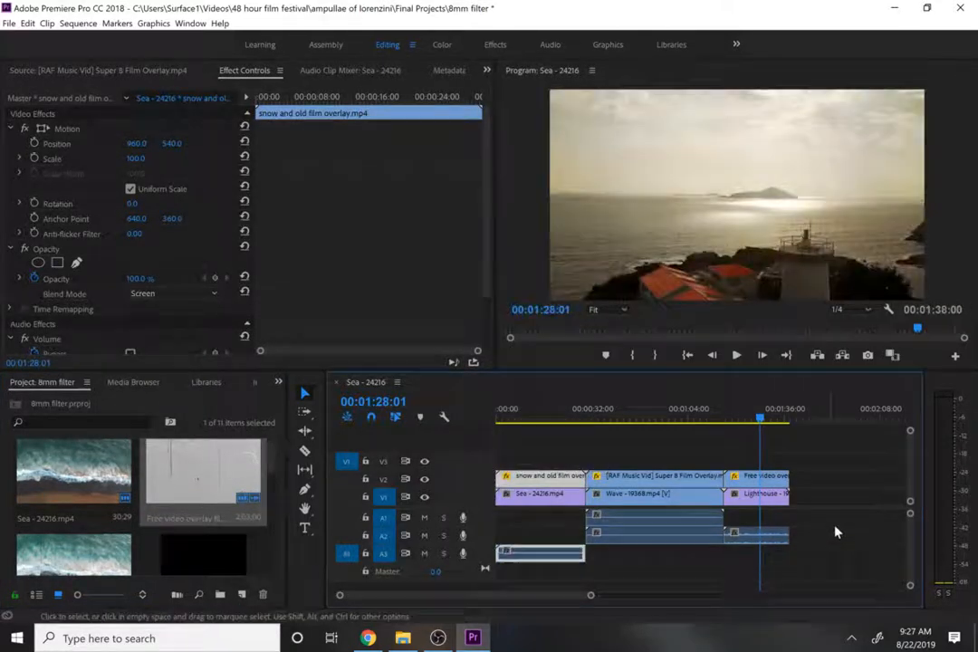
{"action": "left_click_drag", "start_coordinate": [830, 521], "coordinate": [547, 472]}
{"action": "right_click", "coordinate": [547, 474]}
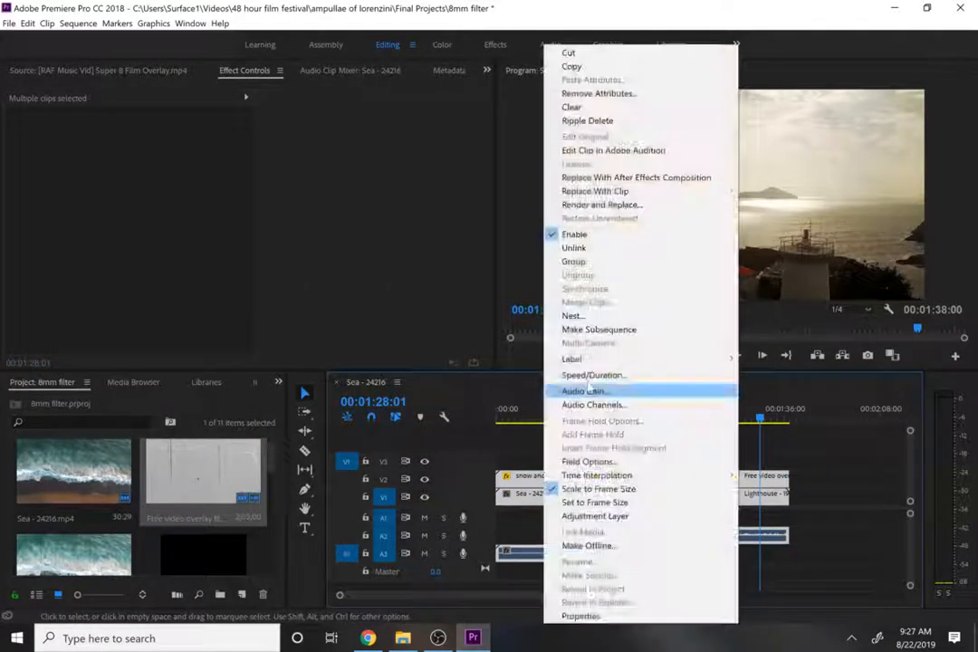
{"action": "left_click", "coordinate": [596, 252]}
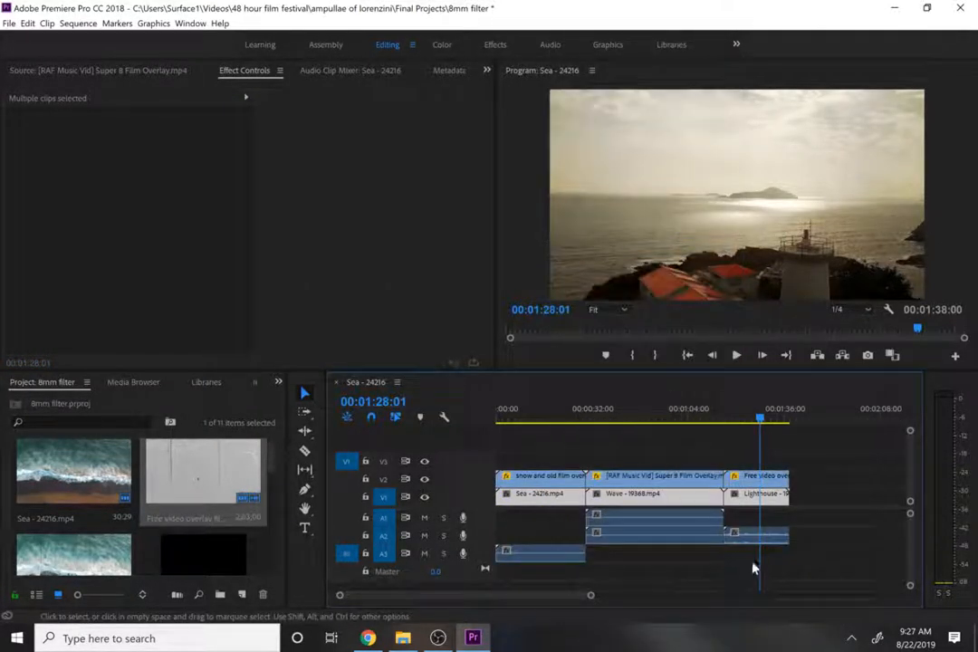
Delete the audio under the Sea and Wave clips, and extend the film damage audio on A1 across the whole sequence.
{"action": "left_click", "coordinate": [649, 559]}
{"action": "left_click_drag", "start_coordinate": [639, 567], "coordinate": [549, 521]}
{"action": "key", "text": "Delete"}
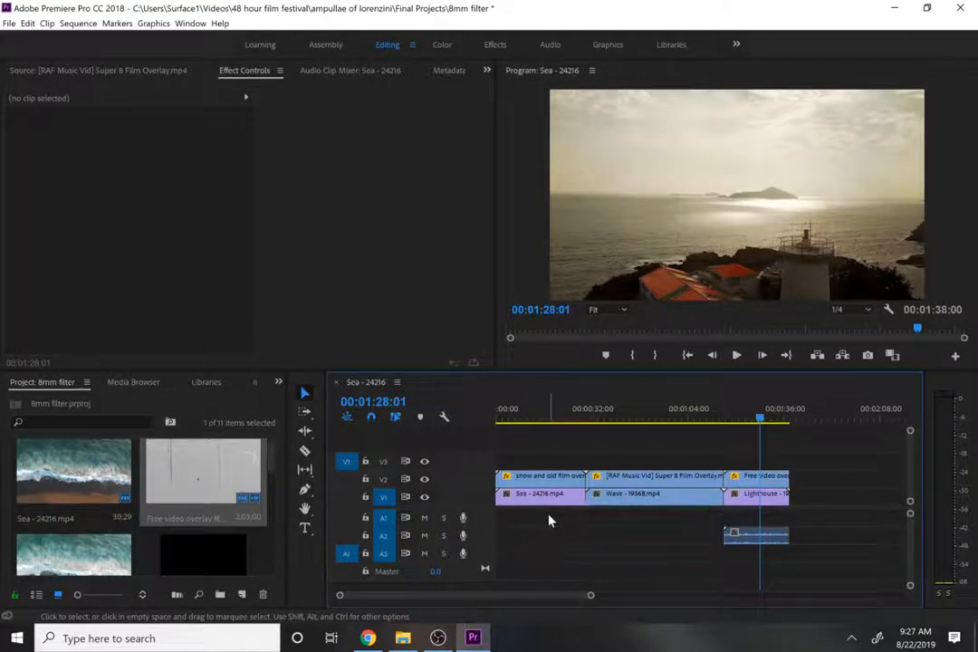
{"action": "left_click_drag", "start_coordinate": [761, 542], "coordinate": [900, 521]}
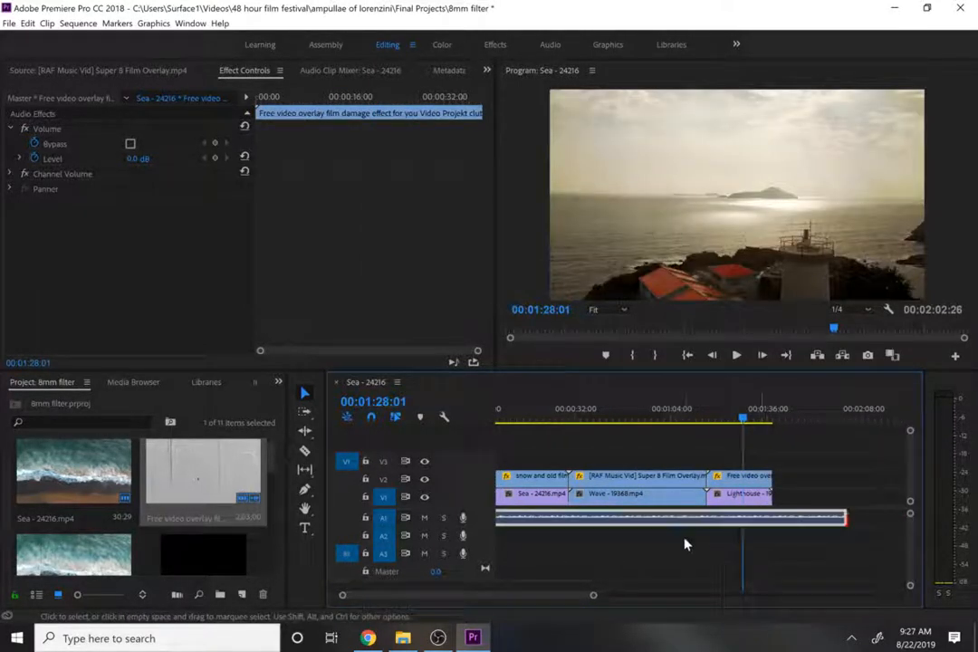
{"action": "left_click_drag", "start_coordinate": [840, 518], "coordinate": [870, 519]}
Shorten the Wave clip and its Super 8 overlay together, and move the Lighthouse clip with its overlay up against them.
{"action": "left_click_drag", "start_coordinate": [704, 483], "coordinate": [643, 497]}
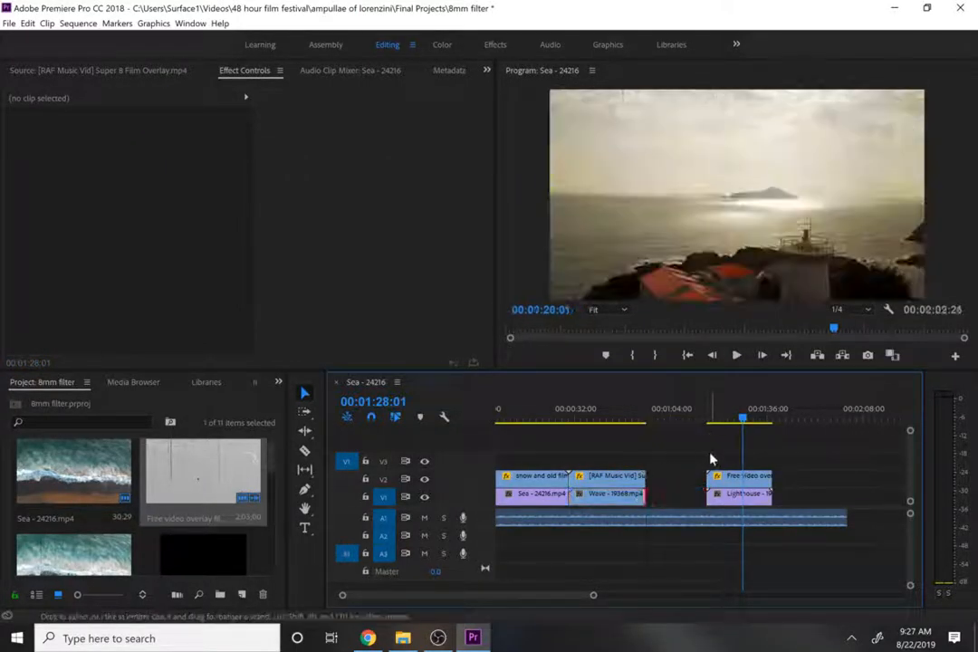
{"action": "left_click", "coordinate": [734, 495]}
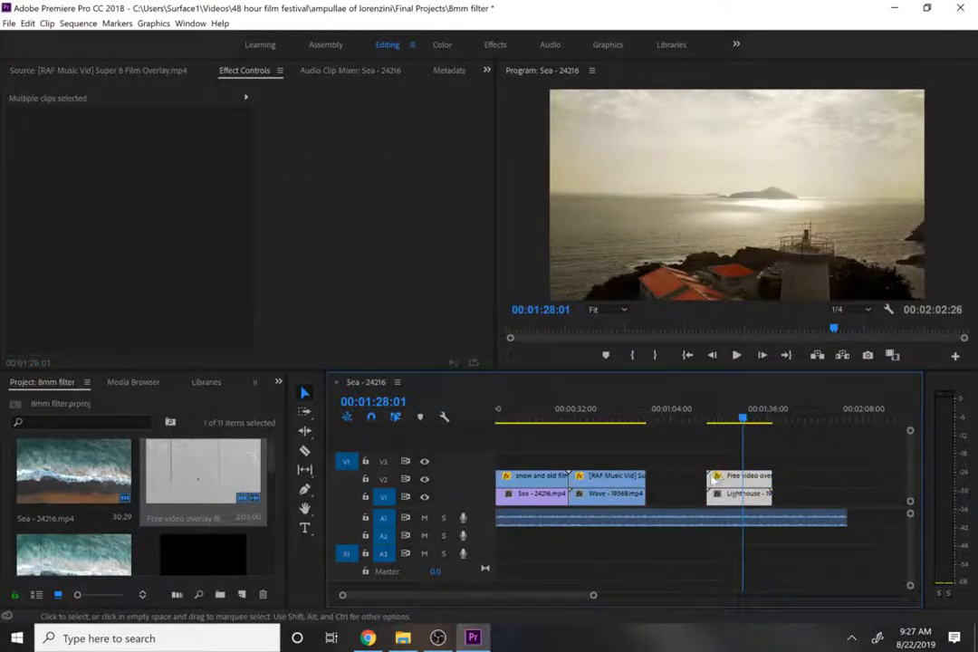
{"action": "left_click_drag", "start_coordinate": [715, 480], "coordinate": [654, 480]}
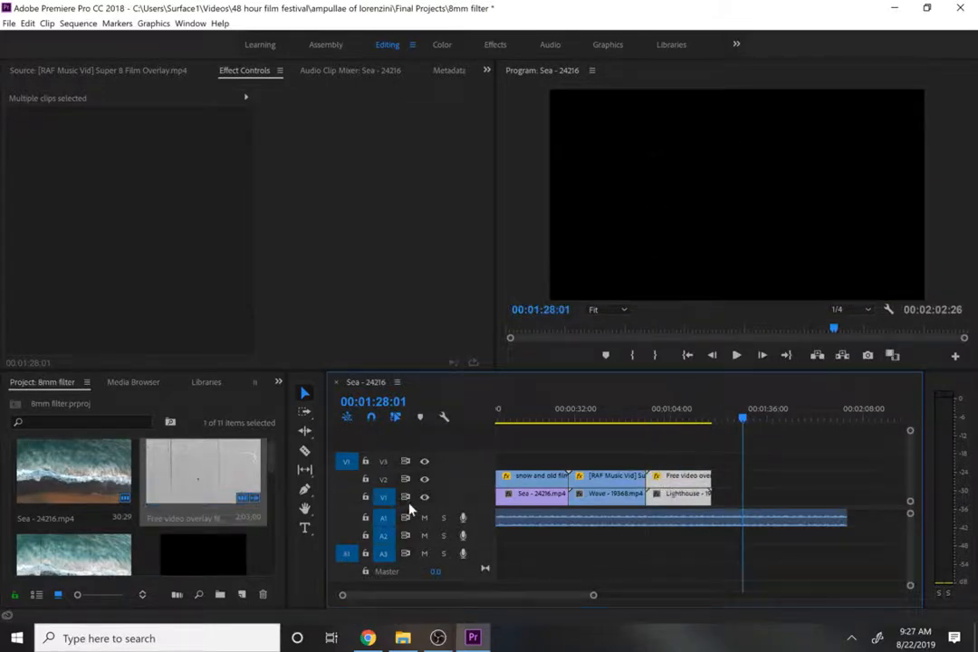
Add the Cliff - 1911.mp4 clip to V1 directly after the Lighthouse clip.
{"action": "left_click", "coordinate": [273, 452]}
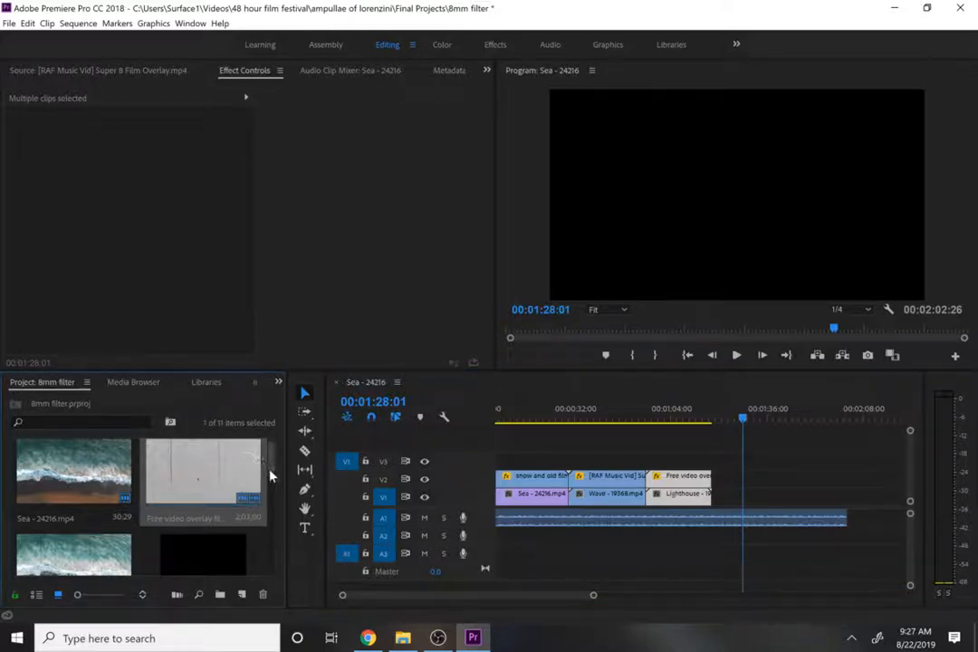
{"action": "mouse_move", "coordinate": [270, 476]}
{"action": "left_mouse_down"}
{"action": "mouse_move", "coordinate": [274, 495]}
{"action": "mouse_move", "coordinate": [271, 467]}
{"action": "mouse_move", "coordinate": [281, 566]}
{"action": "left_mouse_up"}
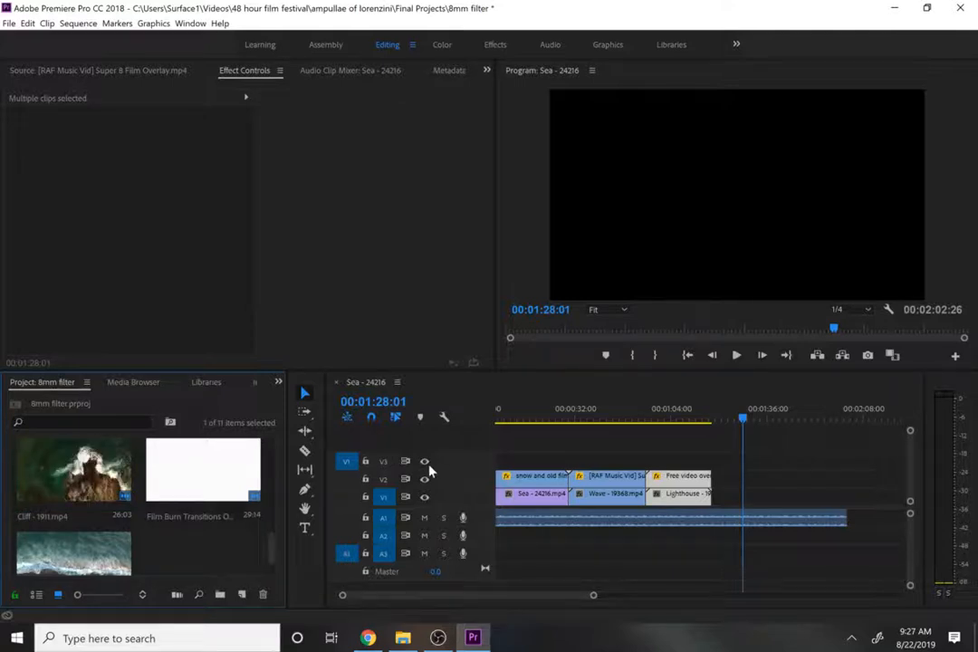
{"action": "left_click_drag", "start_coordinate": [68, 480], "coordinate": [712, 498]}
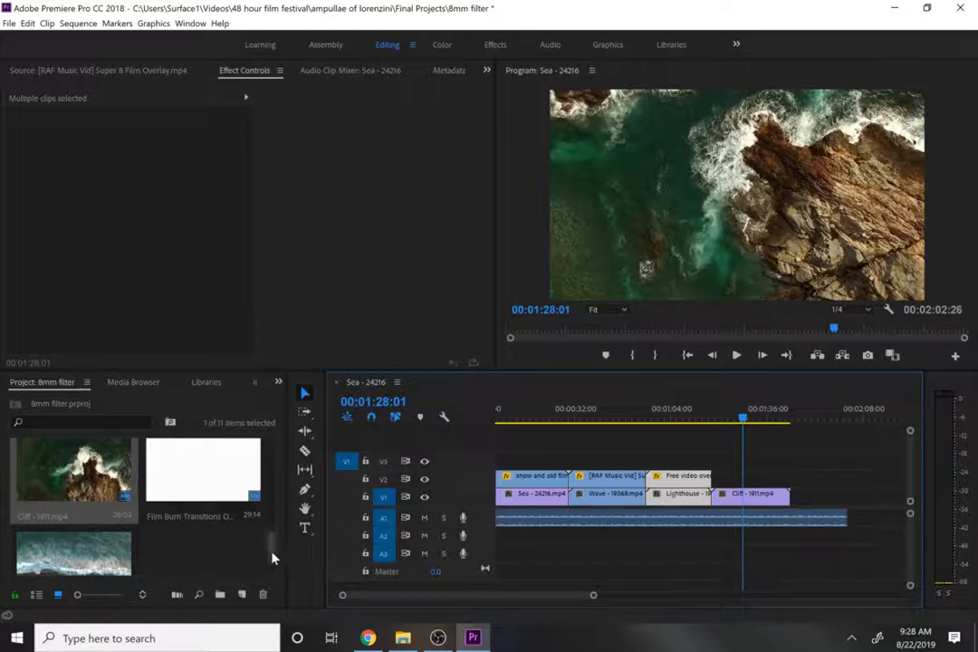
Place the VHS 80 vintage effect clip on V2 above the Cliff clip, and cut off the part extending past the Cliff clip.
{"action": "left_click_drag", "start_coordinate": [272, 558], "coordinate": [716, 480]}
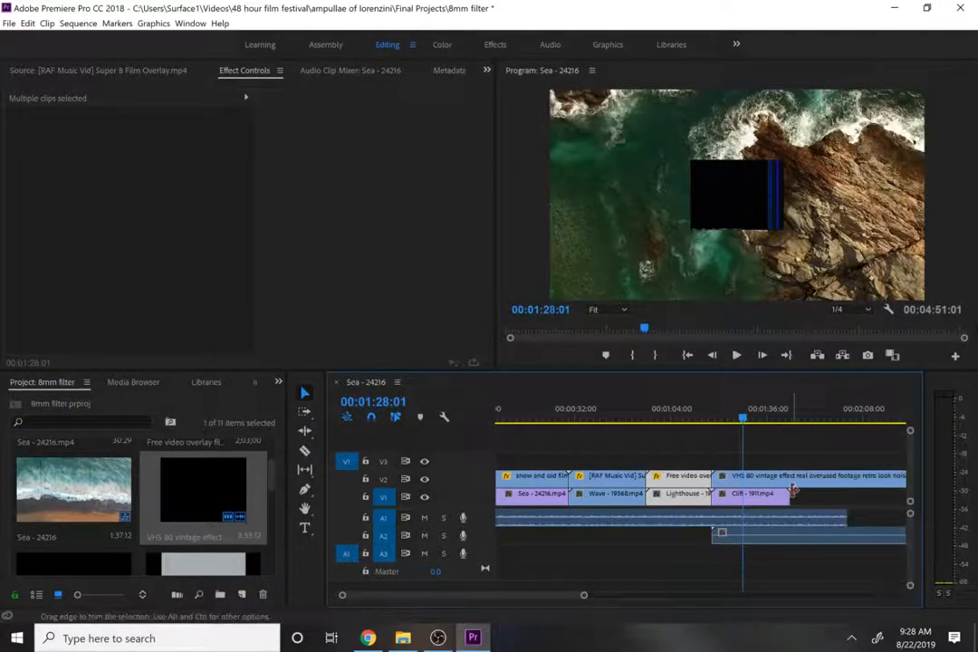
{"action": "key", "text": "c"}
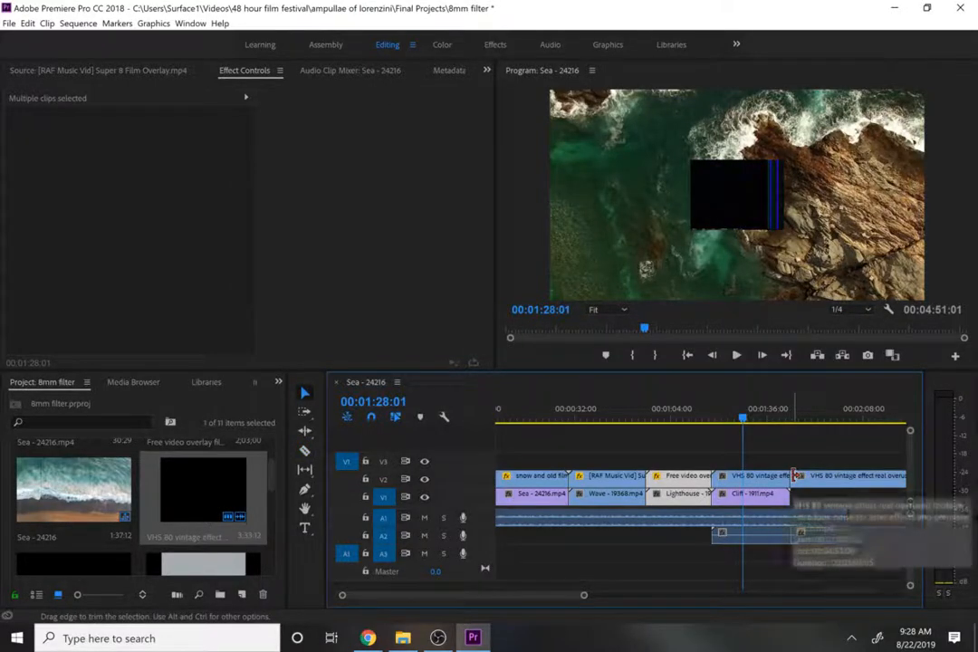
{"action": "left_click", "coordinate": [798, 477]}
{"action": "key", "text": "v"}
{"action": "key", "text": "Delete"}
{"action": "left_click", "coordinate": [763, 483]}
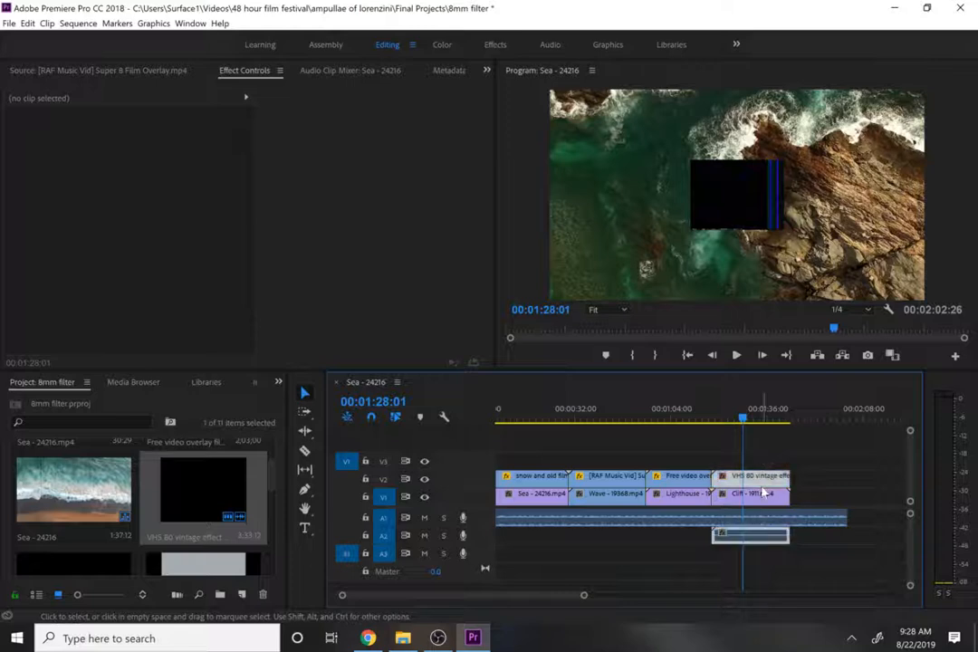
Set the VHS 80 vintage effect clip to frame size, and enlarge it to a scale of about 405 so it fills the frame's width.
{"action": "right_click", "coordinate": [762, 483]}
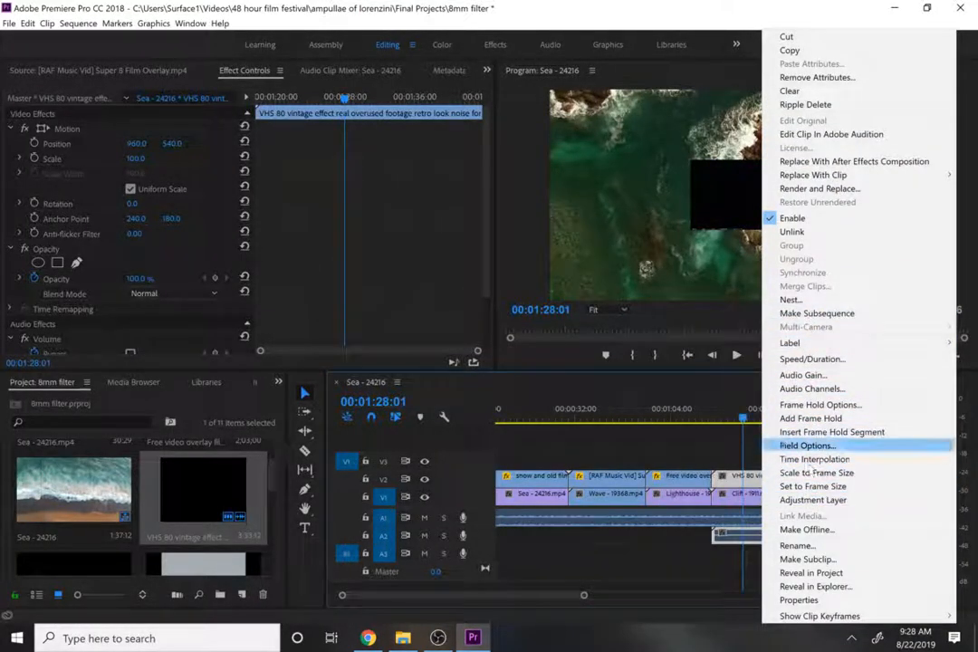
{"action": "left_click", "coordinate": [812, 486]}
{"action": "left_click", "coordinate": [670, 248]}
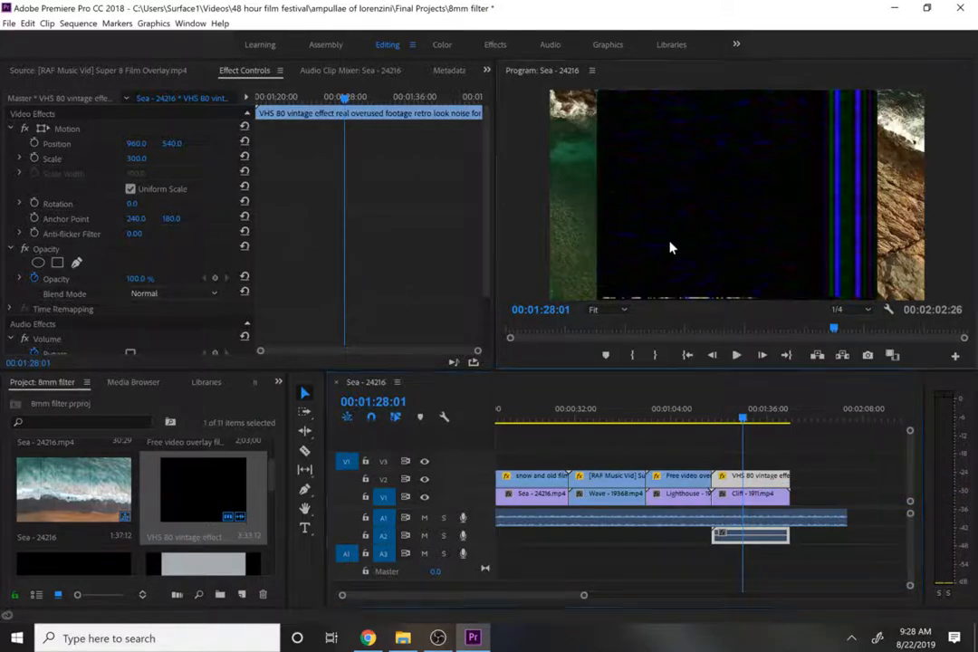
{"action": "left_click_drag", "start_coordinate": [580, 194], "coordinate": [549, 194]}
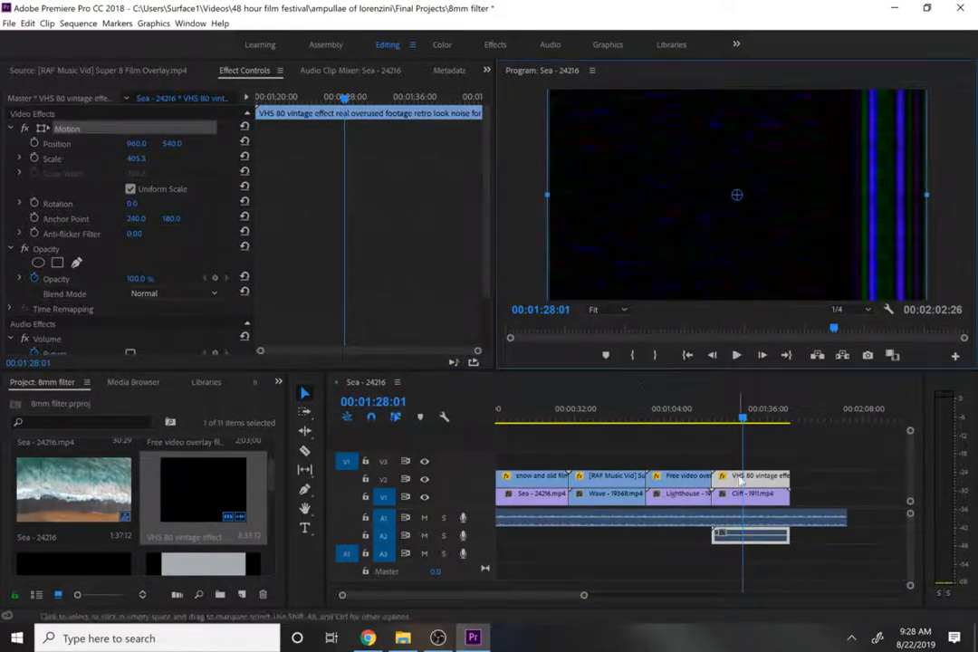
Try the Darken, Multiply, Soft Light, Hard Light and Vivid Light blend modes on the VHS overlay.
{"action": "left_click", "coordinate": [209, 294]}
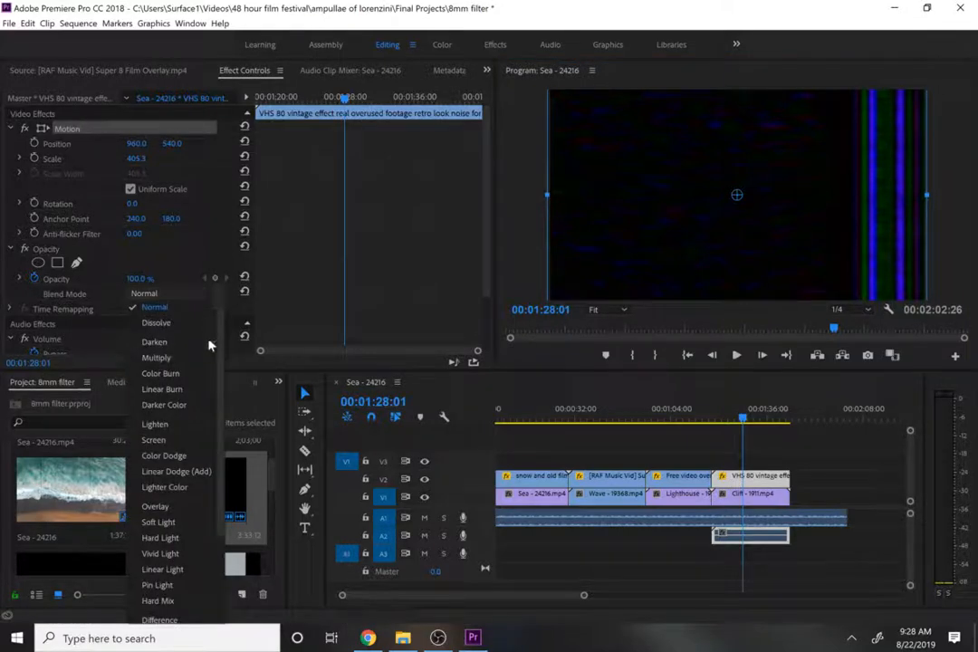
{"action": "left_click", "coordinate": [165, 343]}
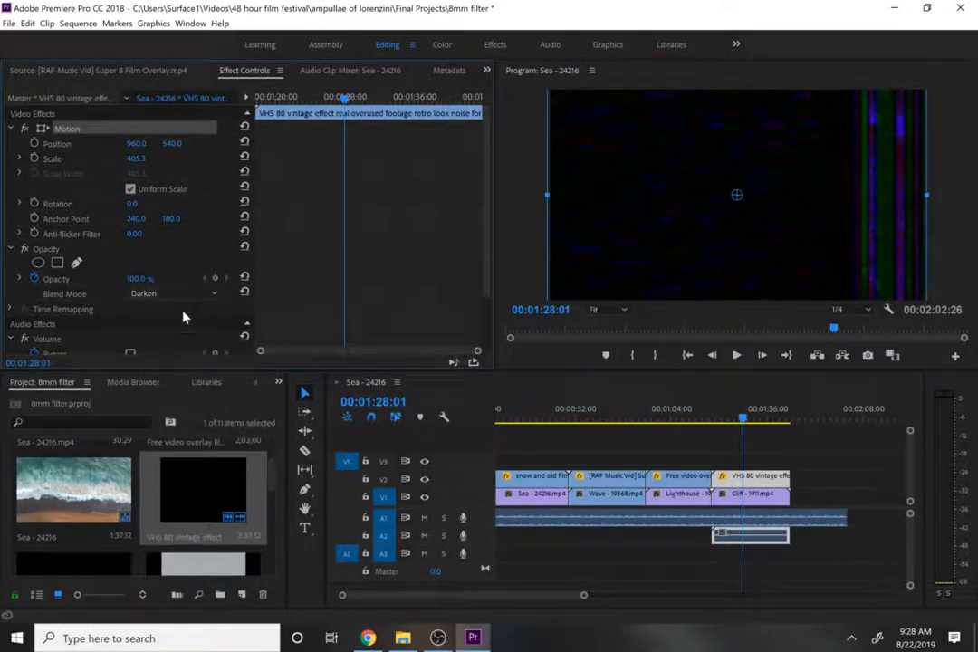
{"action": "left_click", "coordinate": [177, 294]}
{"action": "left_click", "coordinate": [172, 323]}
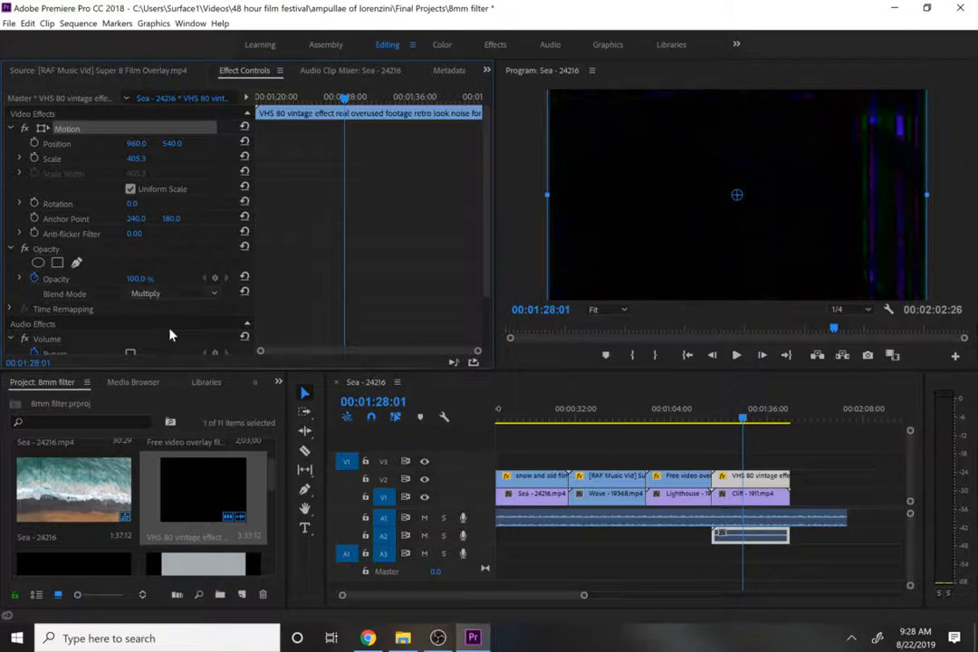
{"action": "left_click", "coordinate": [159, 296]}
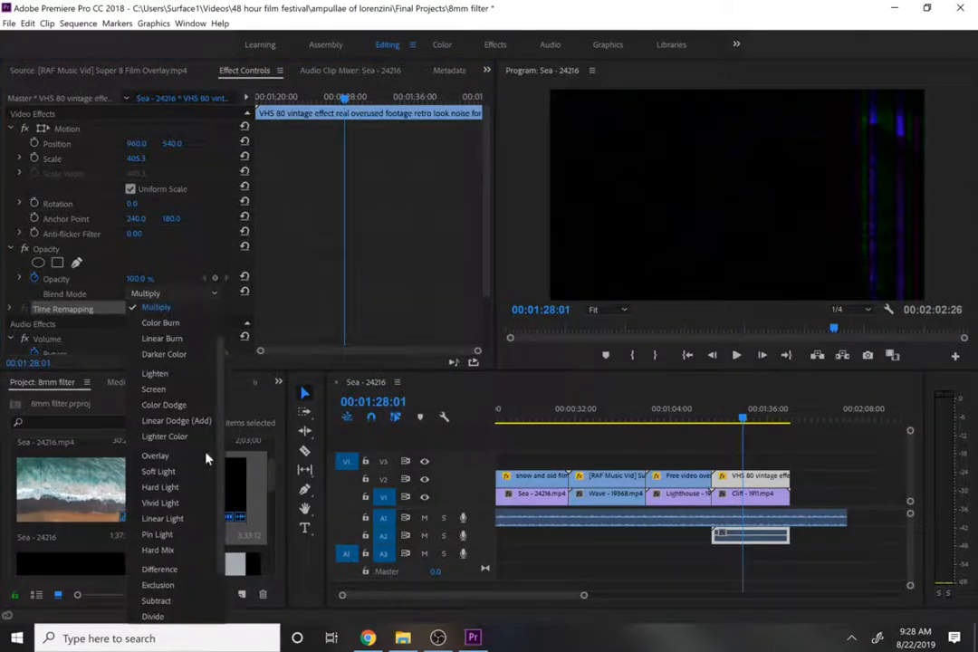
{"action": "left_click", "coordinate": [163, 472]}
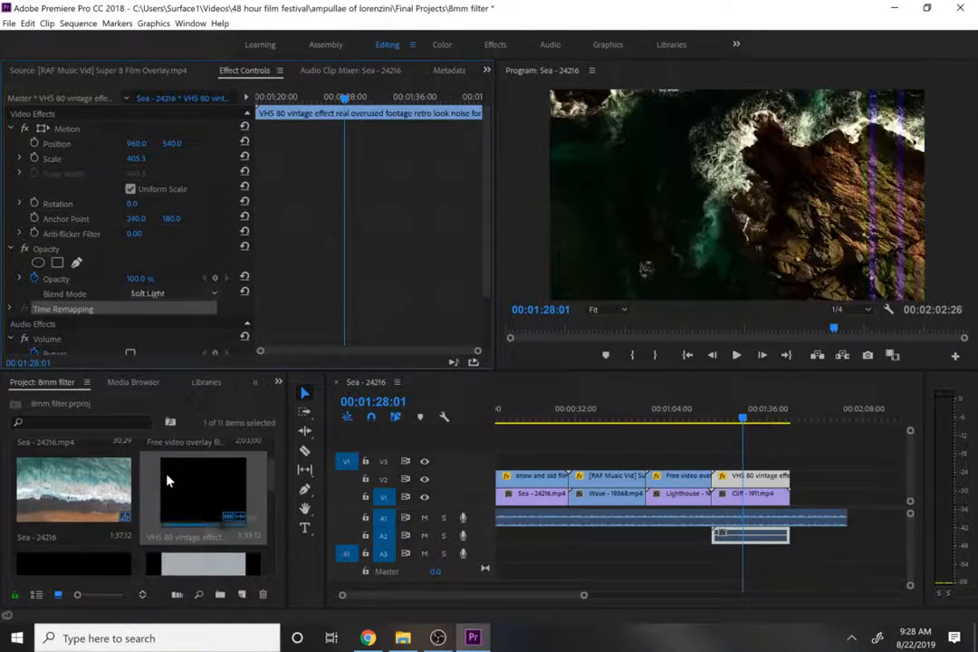
{"action": "left_click", "coordinate": [183, 295]}
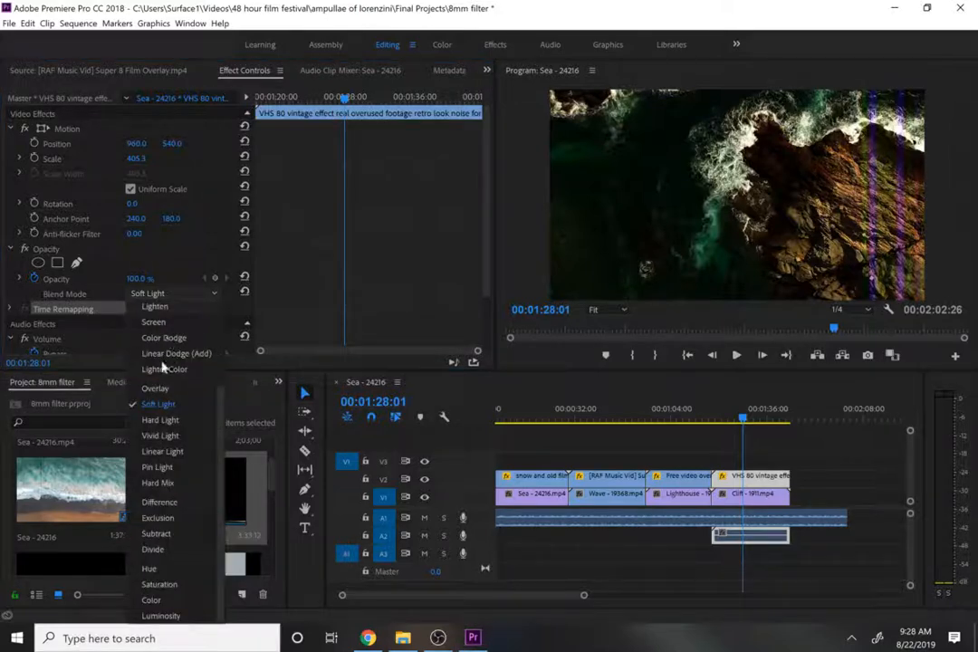
{"action": "left_click", "coordinate": [156, 422]}
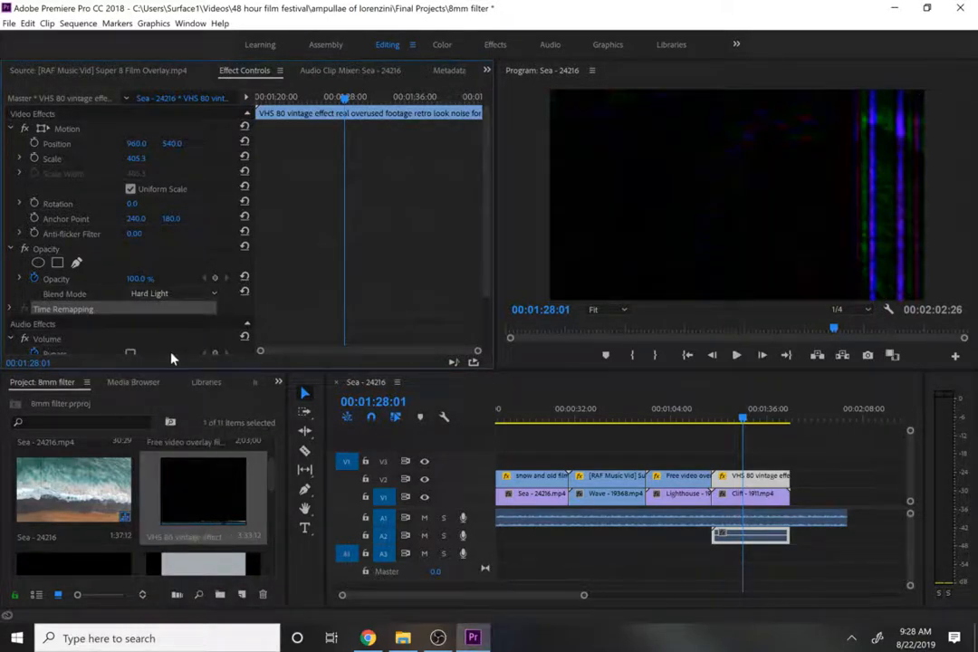
{"action": "left_click", "coordinate": [170, 293]}
{"action": "left_click", "coordinate": [183, 437]}
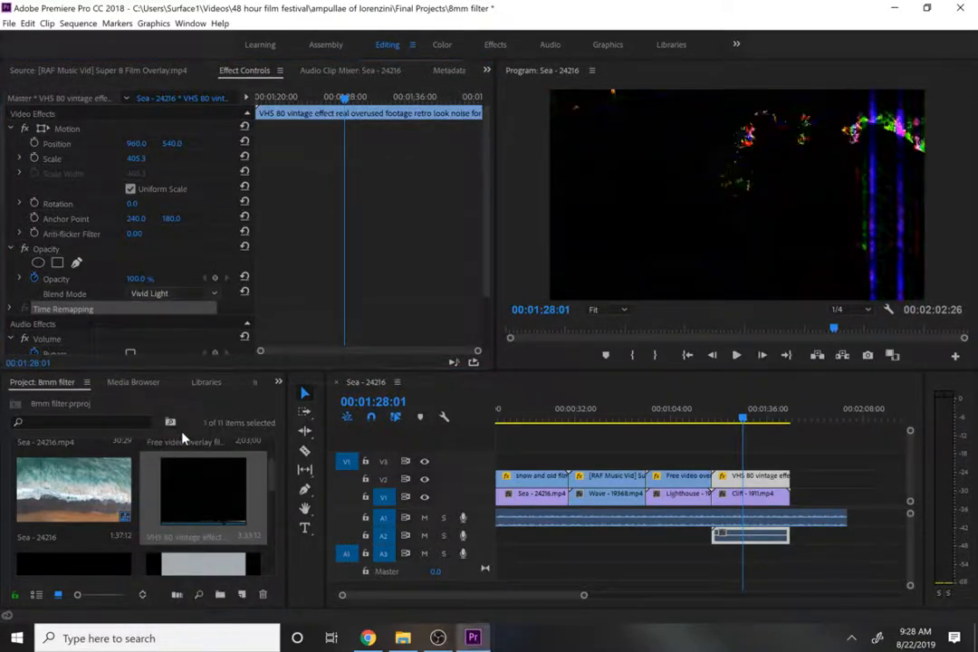
Try Soft Light once more on the VHS overlay, and settle on the Difference blend mode.
{"action": "left_click", "coordinate": [155, 293]}
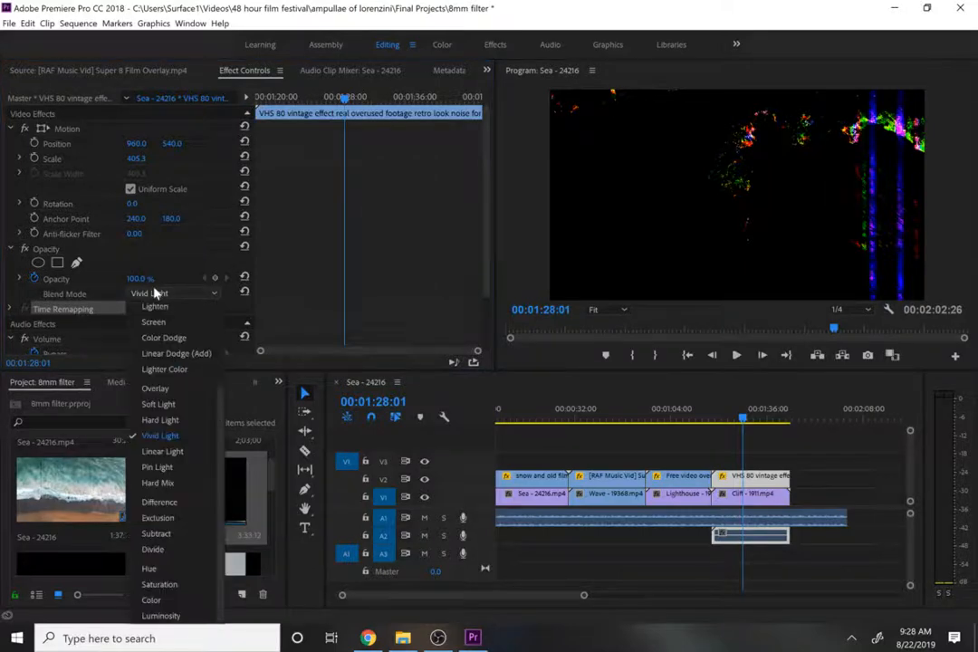
{"action": "left_click", "coordinate": [158, 405]}
{"action": "left_click", "coordinate": [179, 297]}
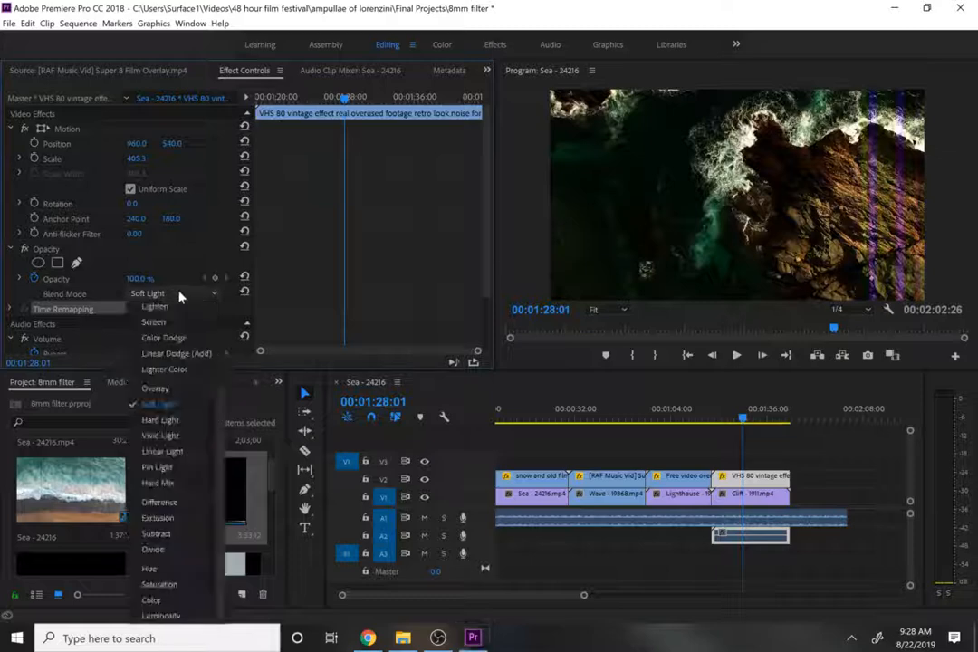
{"action": "left_click", "coordinate": [168, 501]}
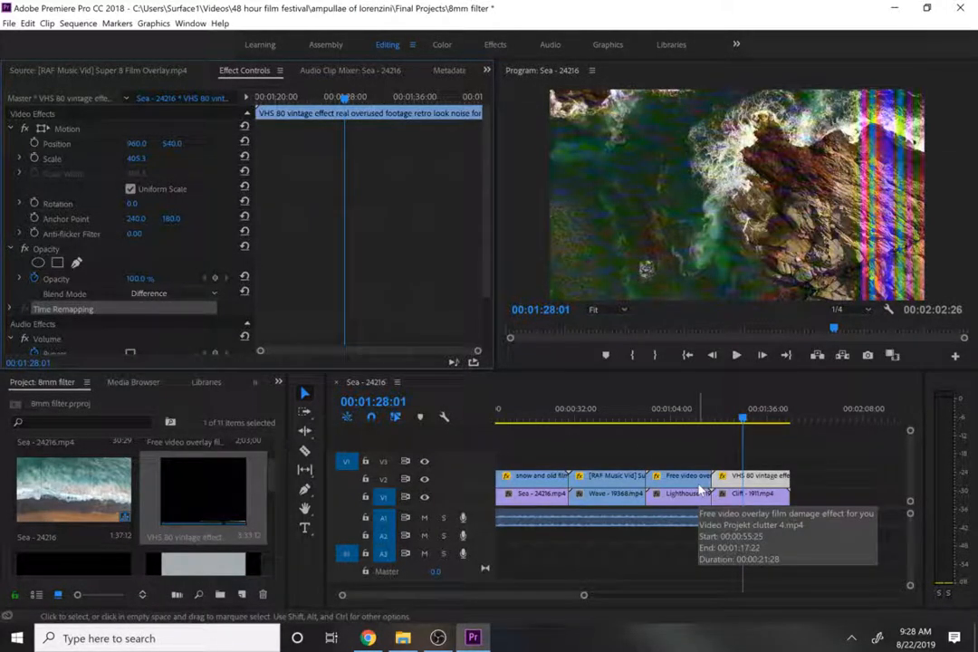
Play the sequence from the start of the Cliff clip to review the VHS overlay in Difference mode.
{"action": "left_click", "coordinate": [715, 420]}
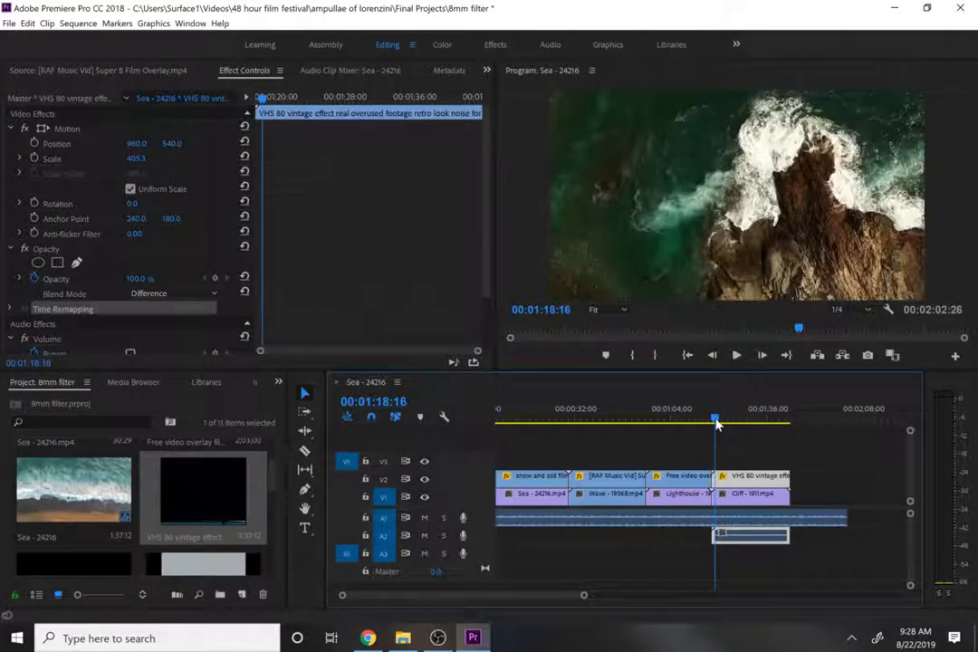
{"action": "key", "text": "space"}
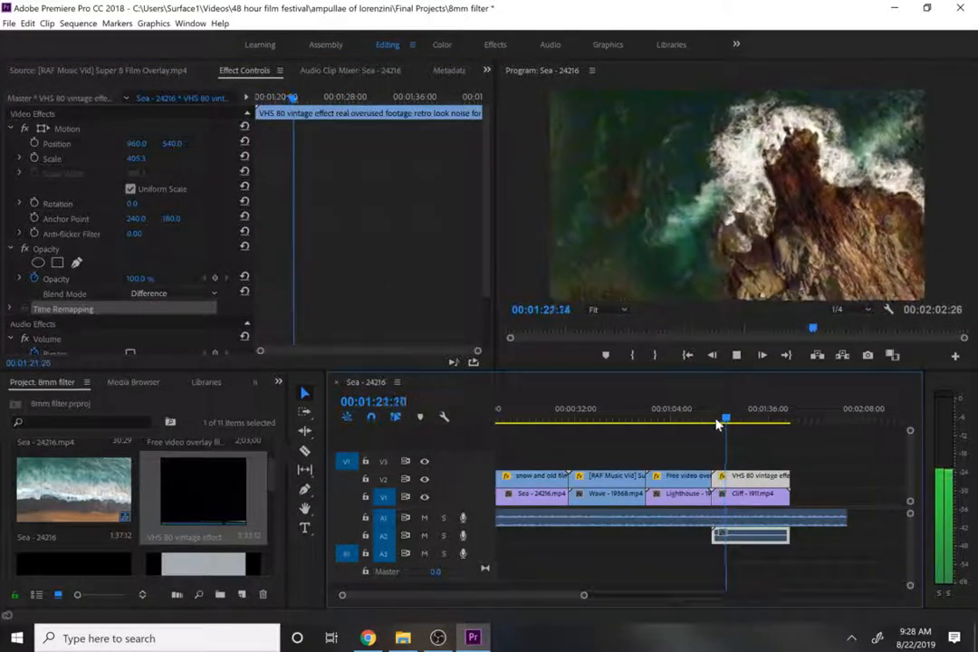
{"action": "key", "text": "space"}
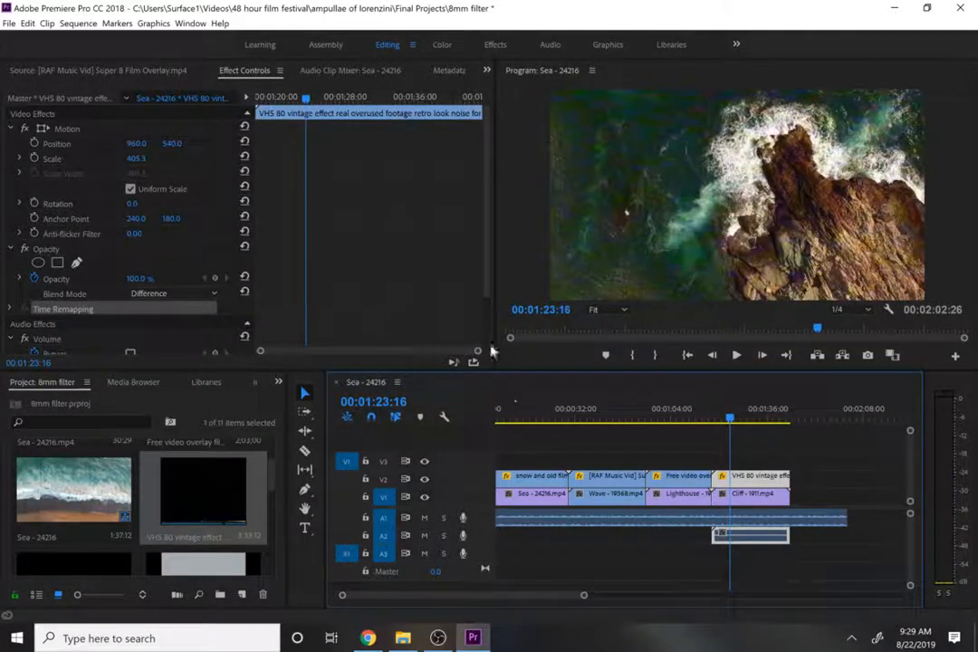
{"action": "key", "text": "space"}
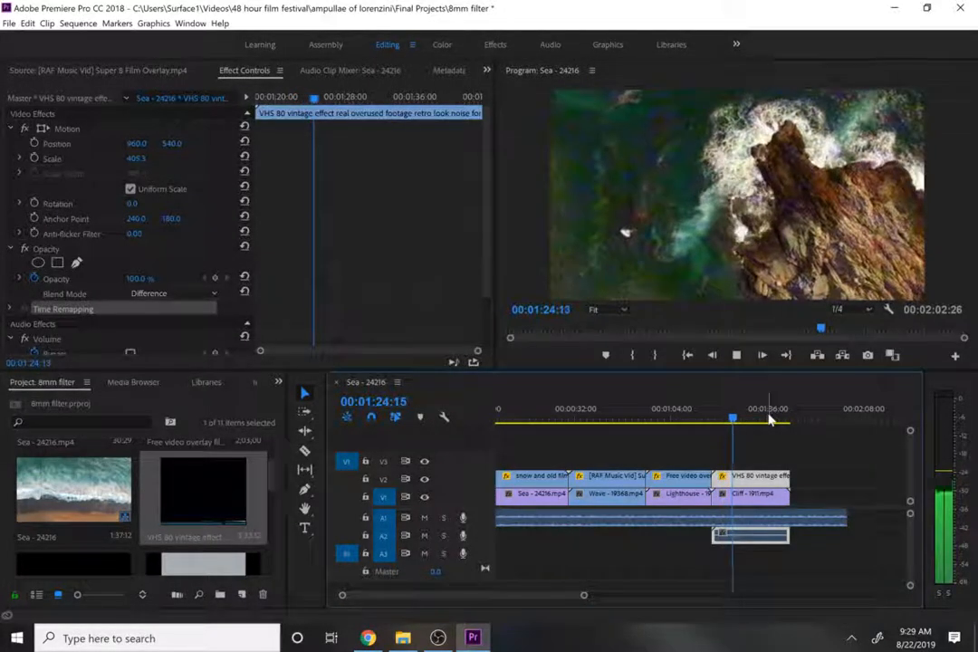
{"action": "key", "text": "space"}
{"action": "key", "text": "space"}
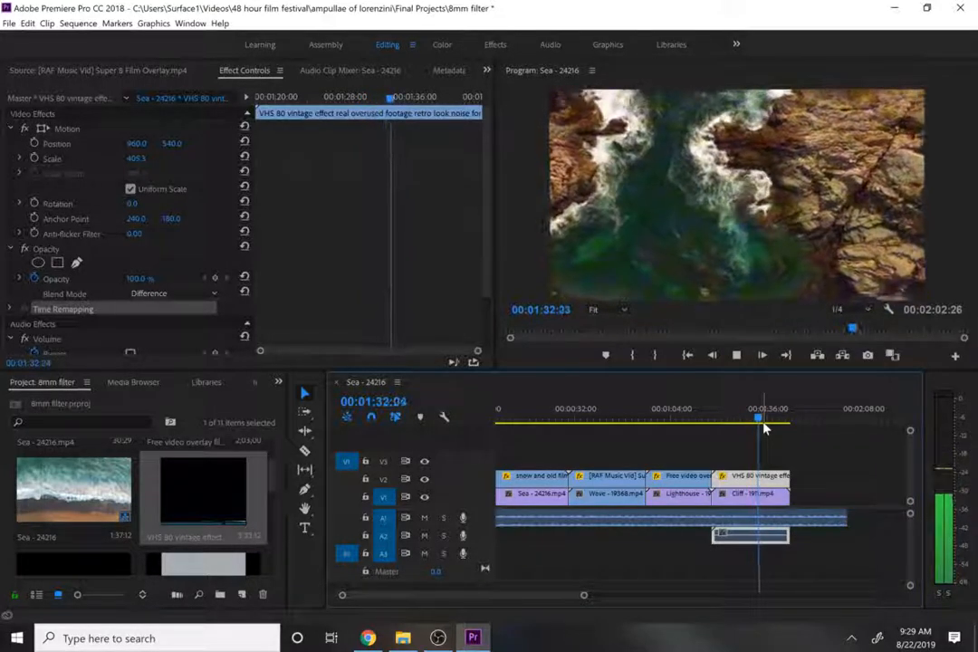
{"action": "key", "text": "space"}
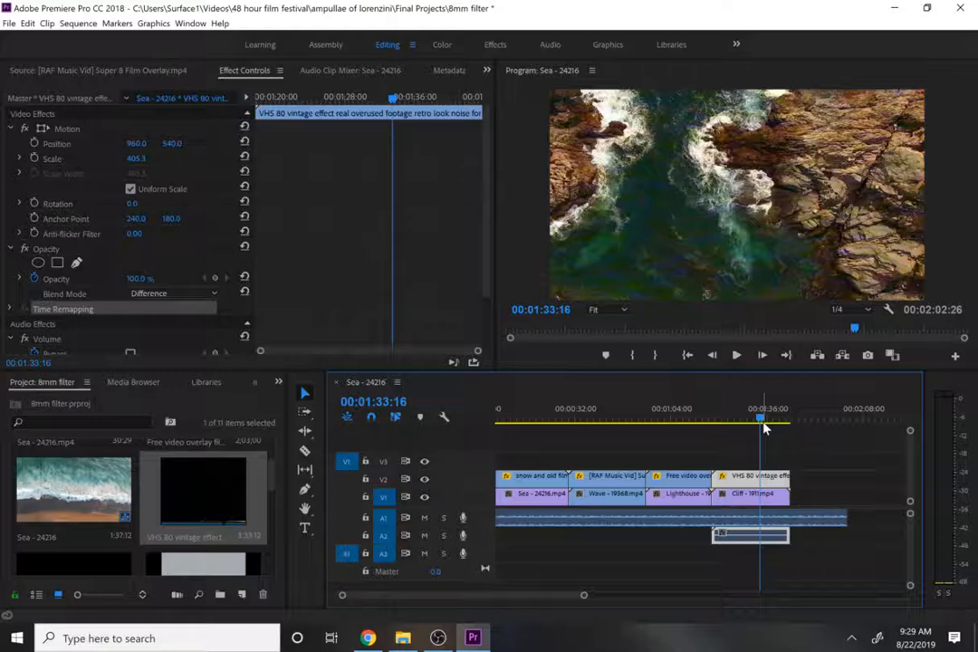
{"action": "key", "text": "space"}
{"action": "key", "text": "space"}
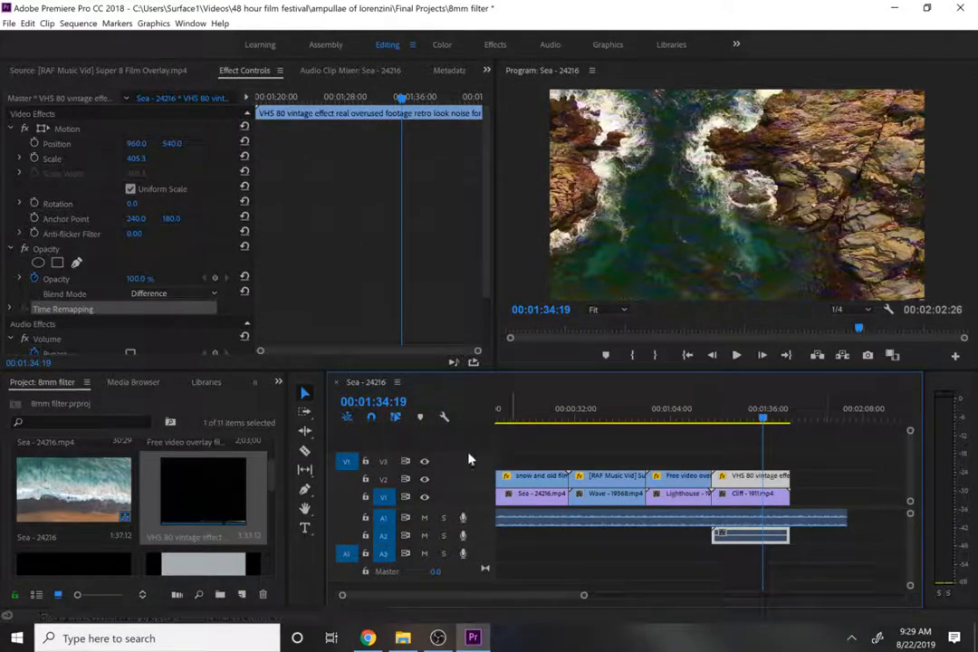
Add a text title reading OVERLAYS AND BLEND MODES at 00:01:47:09, past the end of the Cliff clip.
{"action": "left_click", "coordinate": [801, 418]}
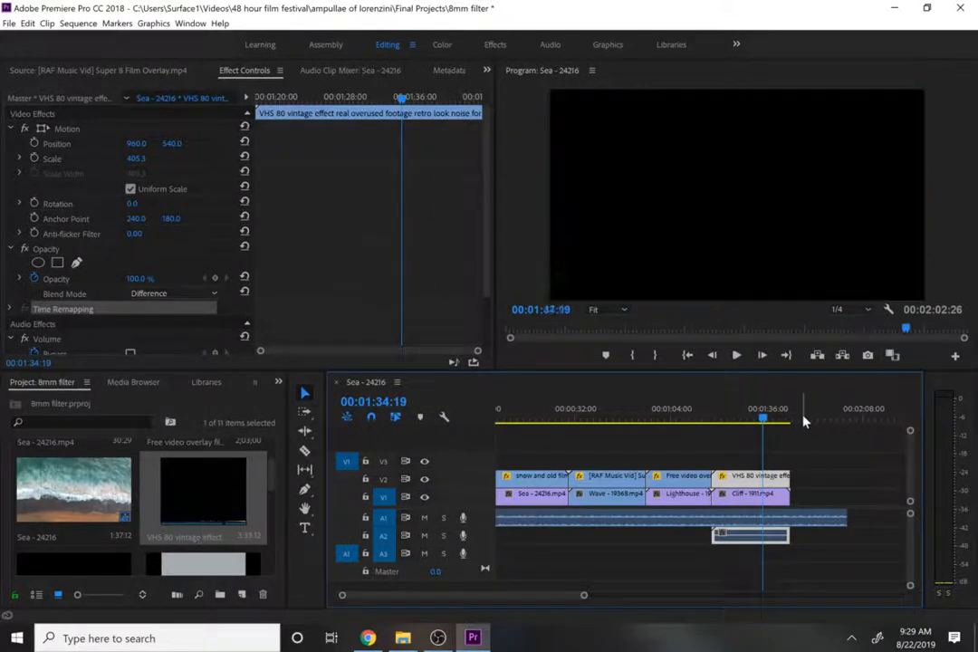
{"action": "left_click", "coordinate": [304, 527]}
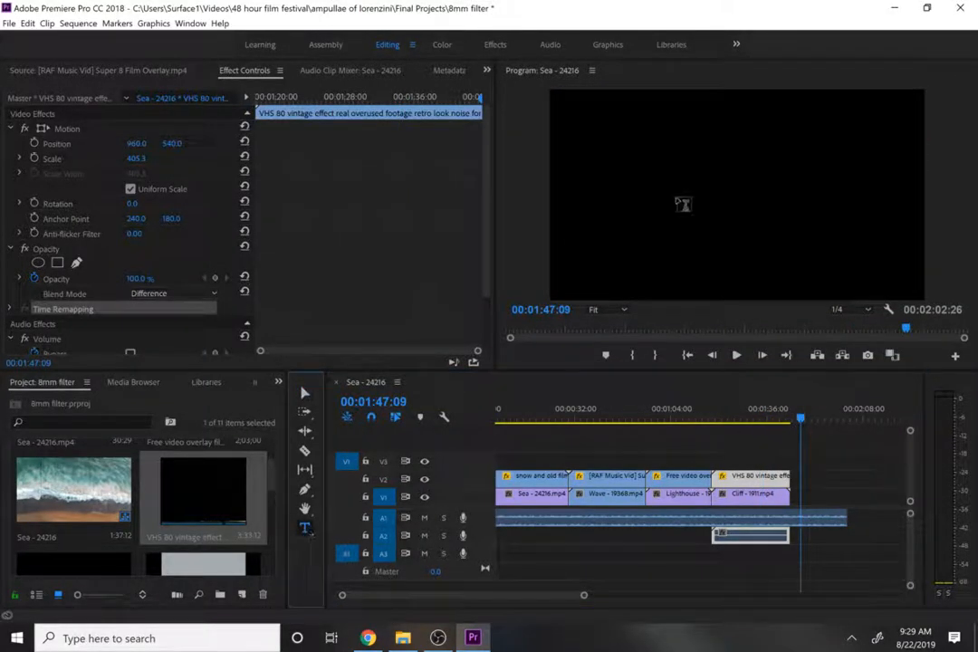
{"action": "left_click", "coordinate": [697, 192]}
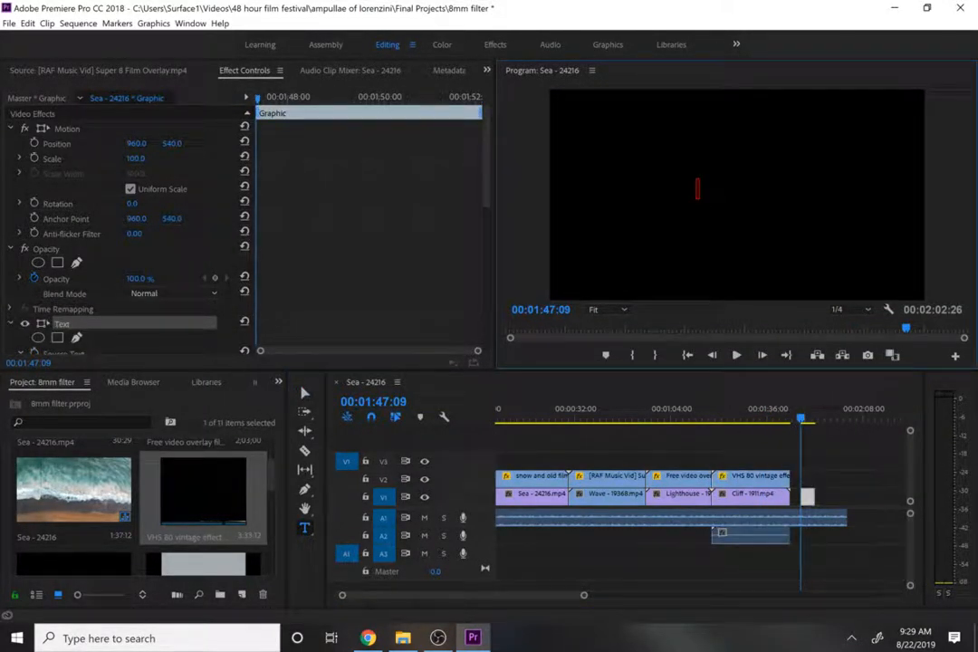
{"action": "type", "text": "FILM"}
{"action": "key", "text": "BackSpace"}
{"action": "type", "text": "OVERLAYS AND B"}
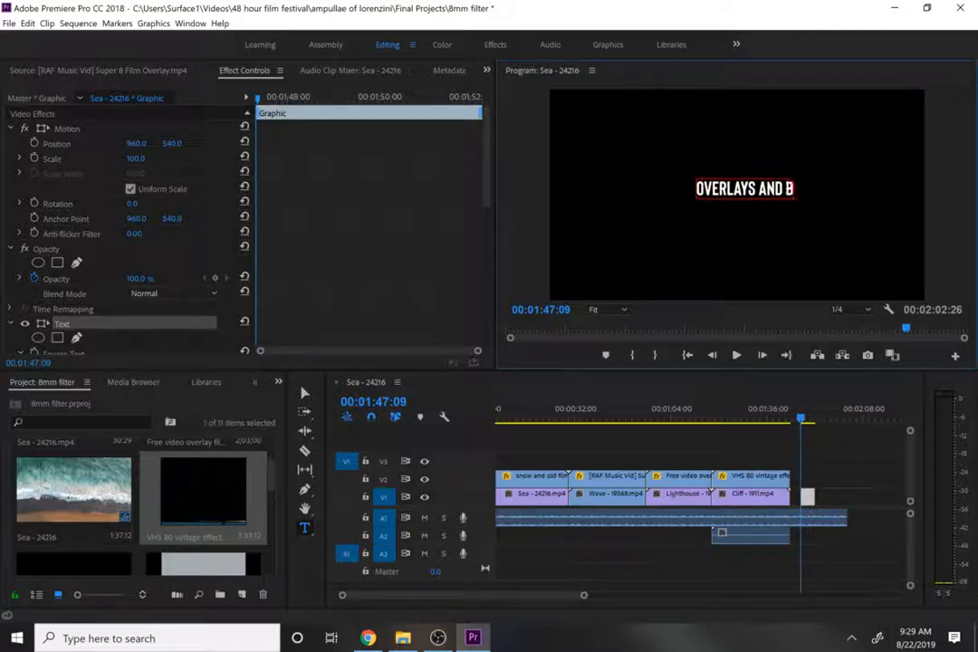
{"action": "type", "text": "LEND MODES"}
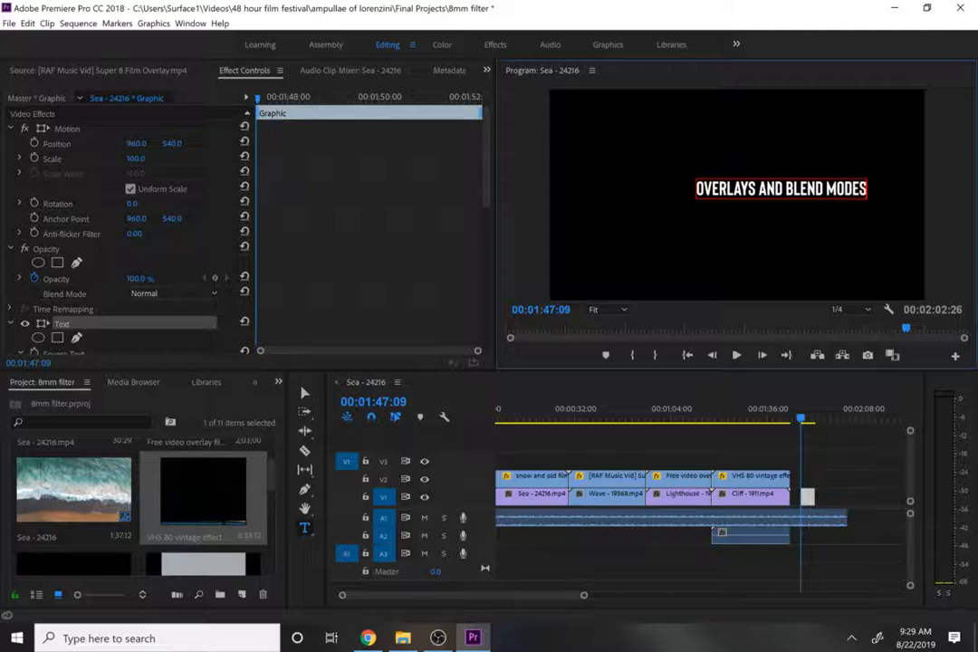
Add a second title line with the creator's name, and enlarge the title text slightly.
{"action": "key", "text": "Return"}
{"action": "type", "text": "MR."}
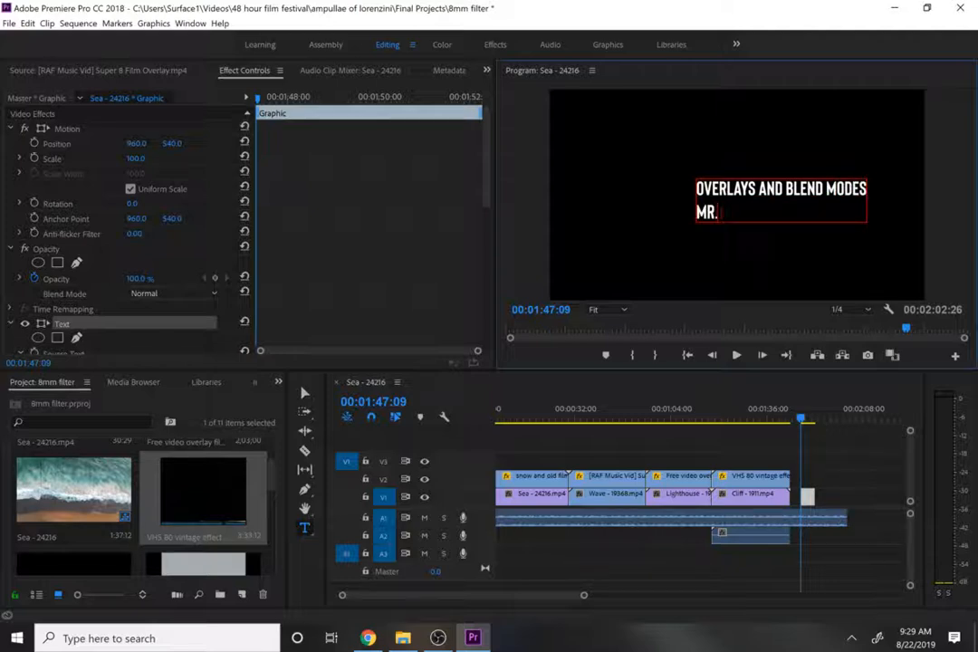
{"action": "type", "text": " LOBELLO"}
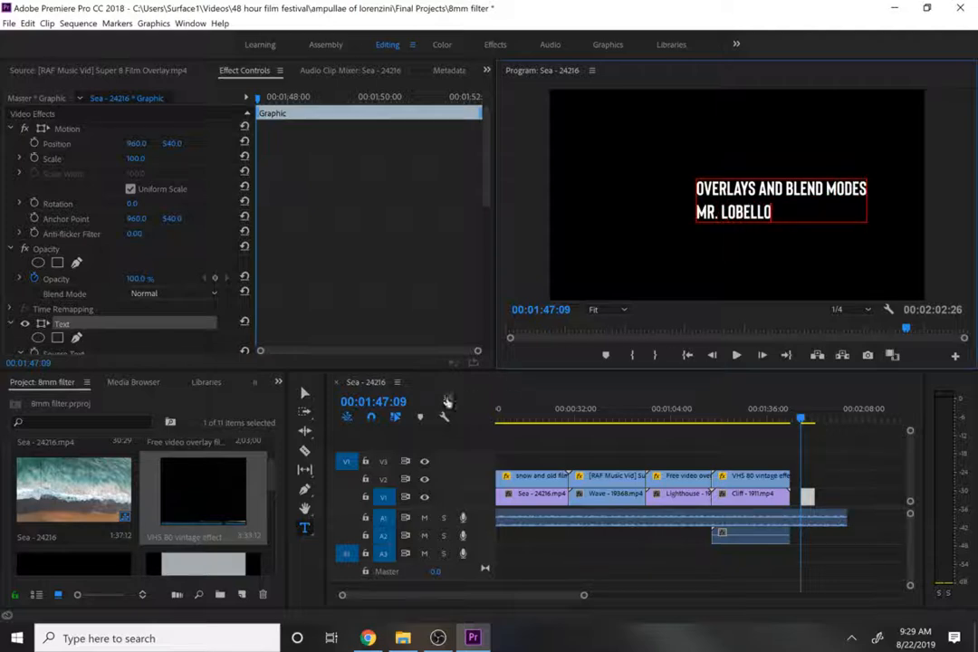
{"action": "left_click", "coordinate": [304, 392]}
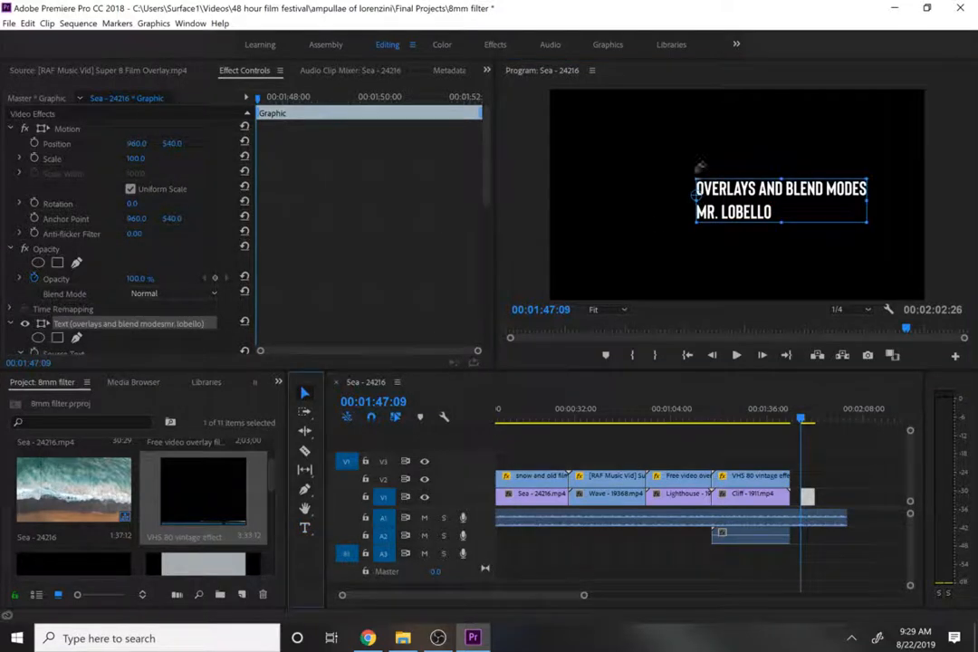
{"action": "left_click_drag", "start_coordinate": [694, 174], "coordinate": [664, 164]}
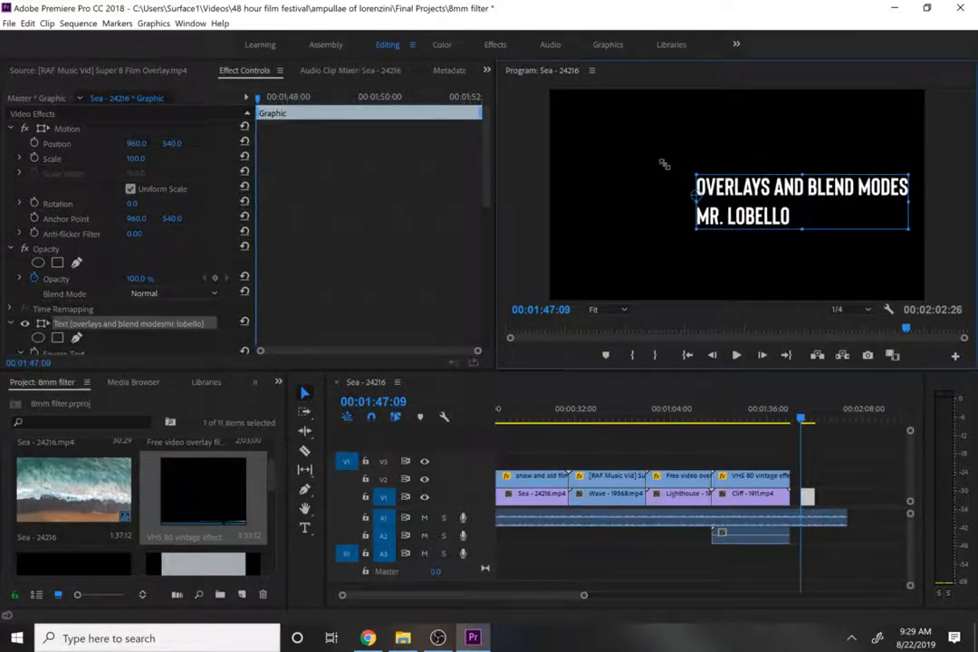
Centre-align both lines of the title, and move the title to the middle of the frame.
{"action": "double_click", "coordinate": [767, 222]}
{"action": "left_click", "coordinate": [818, 208]}
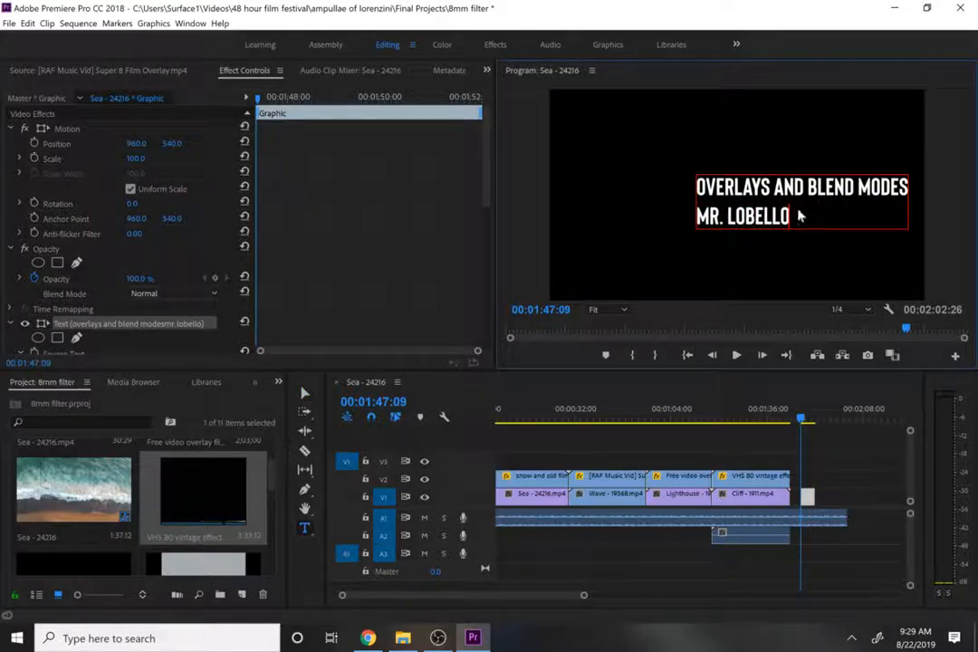
{"action": "left_click_drag", "start_coordinate": [798, 214], "coordinate": [668, 187]}
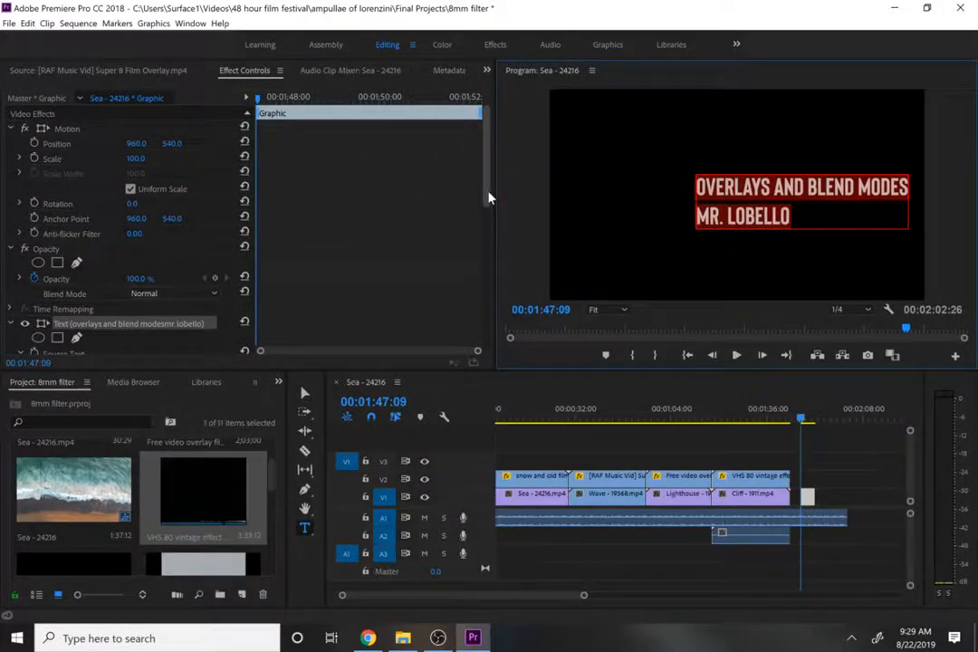
{"action": "left_click_drag", "start_coordinate": [489, 196], "coordinate": [491, 255]}
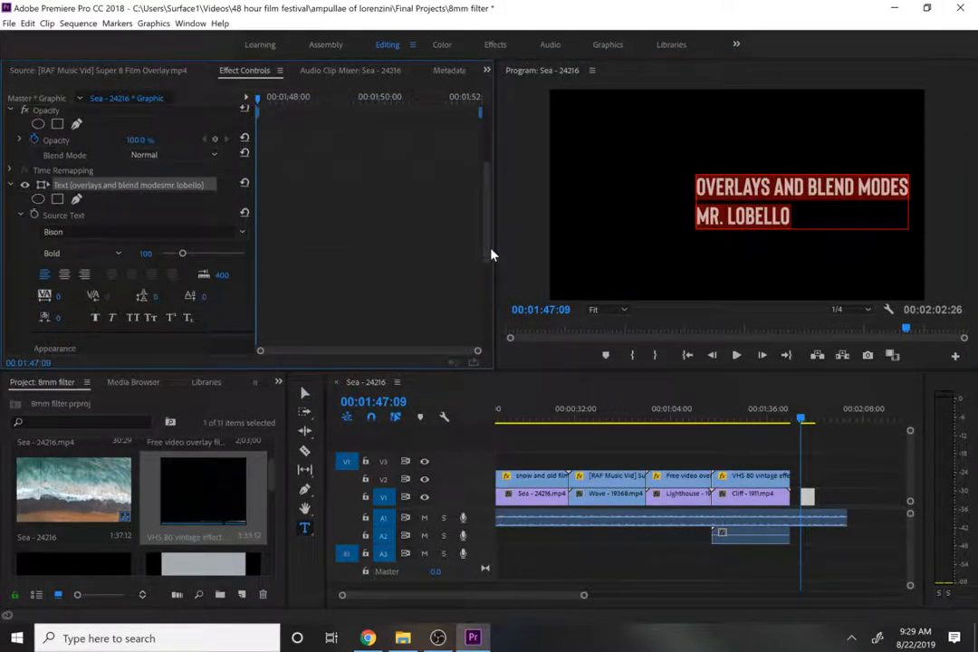
{"action": "left_click", "coordinate": [65, 275]}
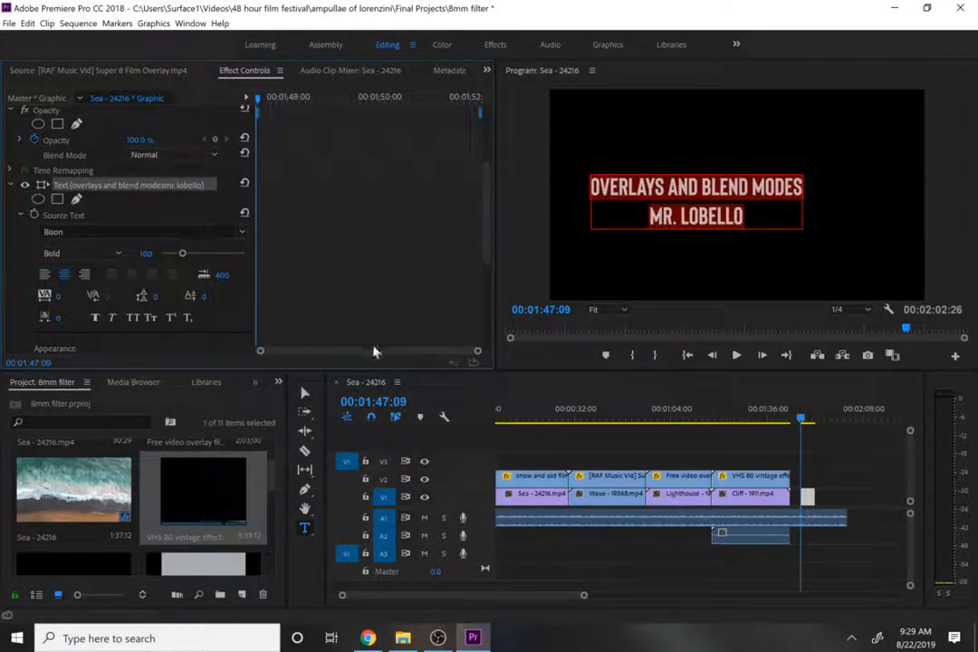
{"action": "left_click", "coordinate": [305, 392]}
{"action": "left_click_drag", "start_coordinate": [662, 187], "coordinate": [691, 192]}
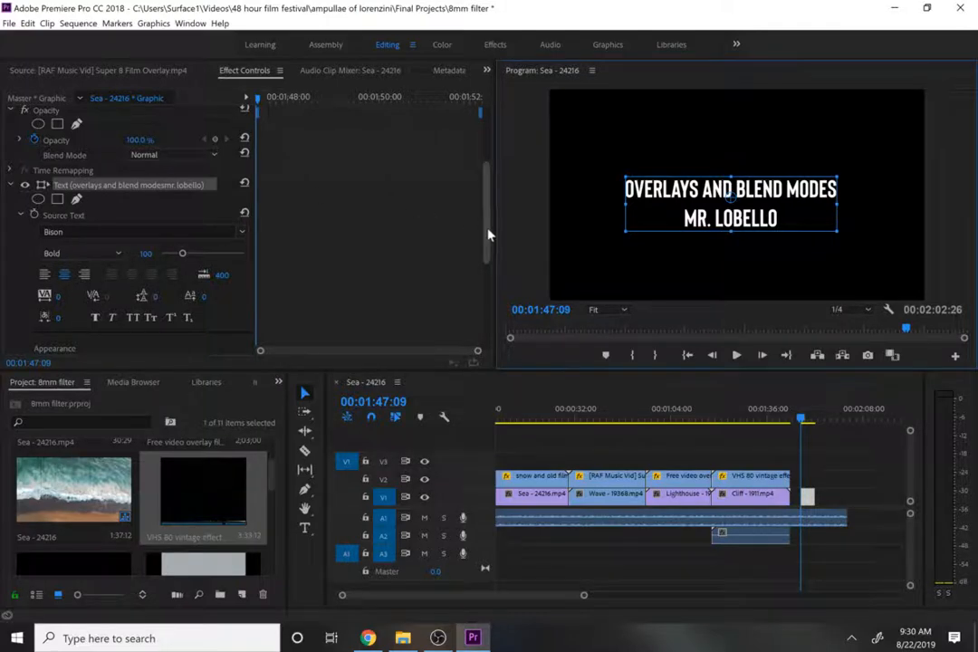
Move the title text toward the upper left of the frame, partly past the frame's edge.
{"action": "left_click_drag", "start_coordinate": [487, 235], "coordinate": [485, 140]}
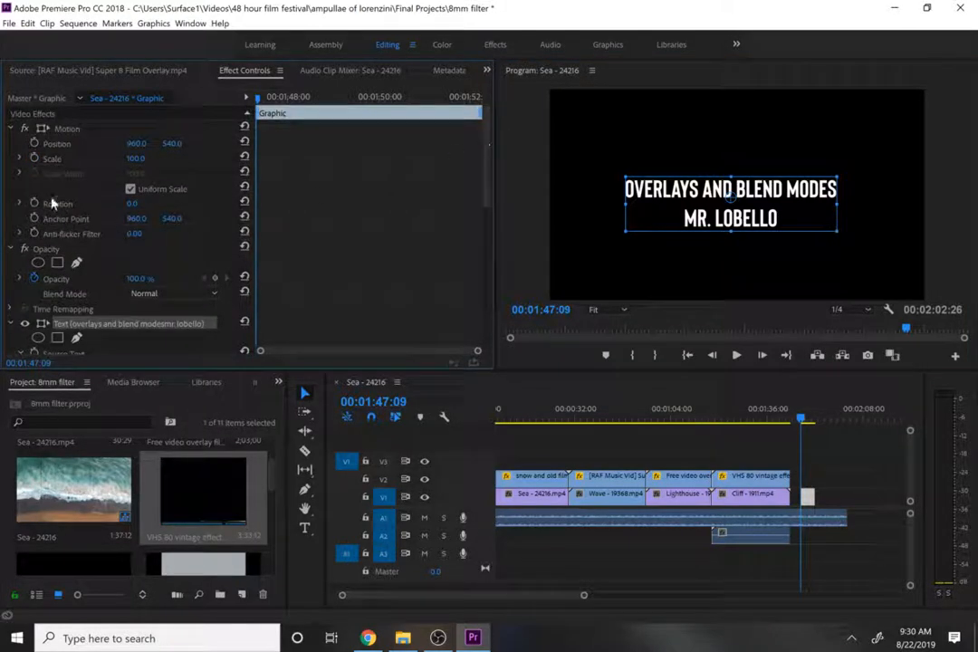
{"action": "left_click", "coordinate": [56, 131]}
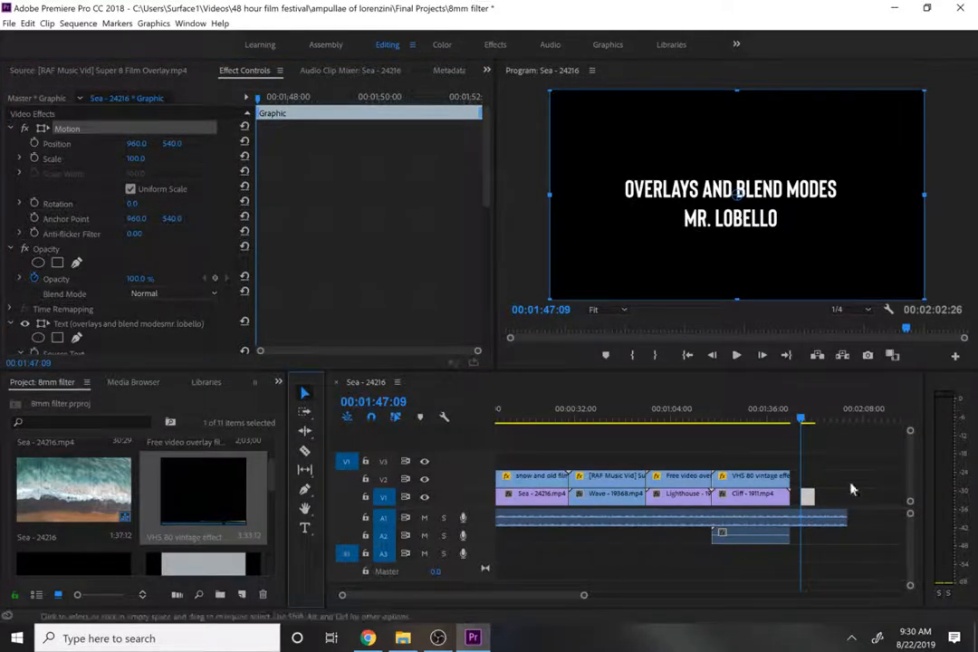
{"action": "left_click", "coordinate": [815, 469]}
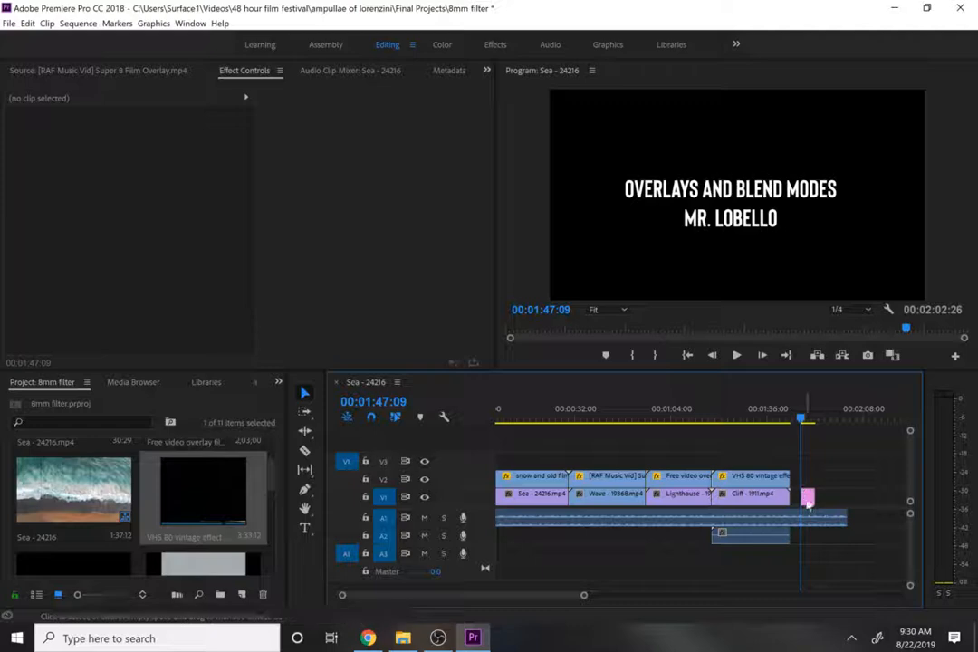
{"action": "left_click", "coordinate": [807, 496]}
{"action": "left_click", "coordinate": [748, 187]}
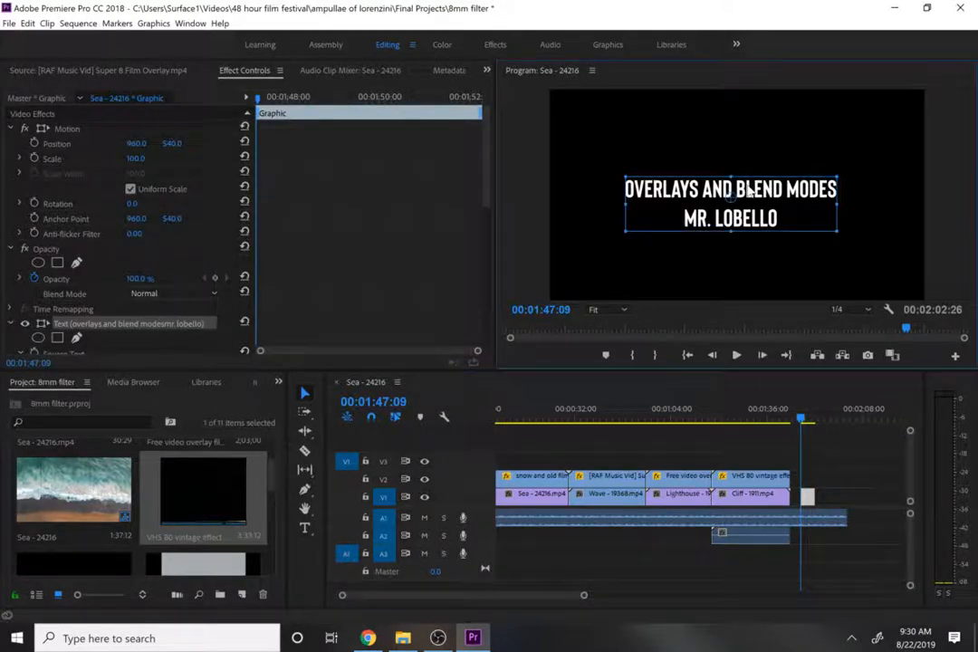
{"action": "left_click_drag", "start_coordinate": [755, 203], "coordinate": [664, 160]}
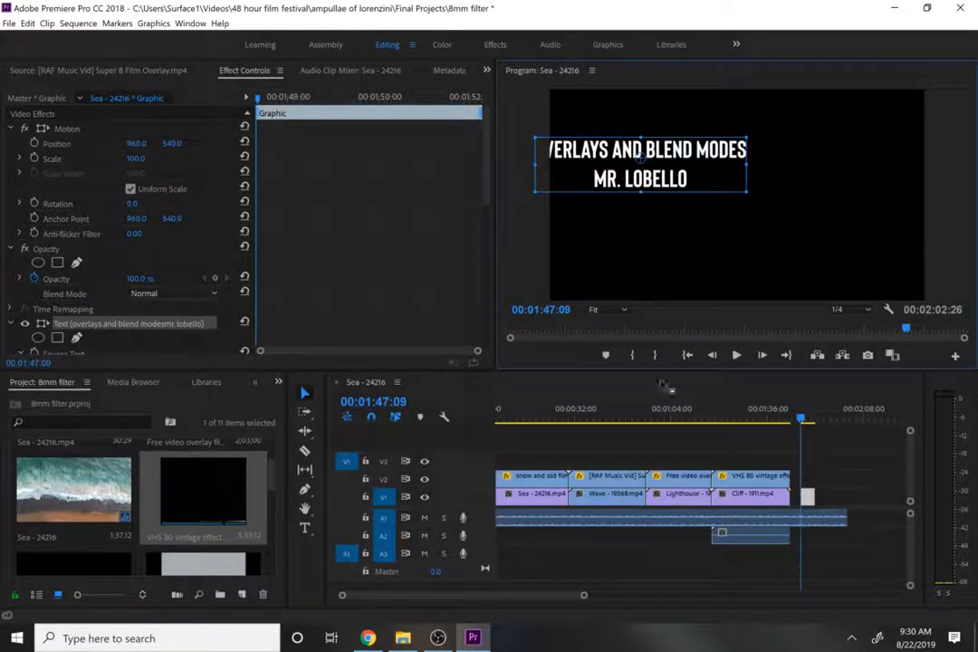
Set the title graphic's Motion position to 1310, 729.
{"action": "left_click", "coordinate": [830, 492]}
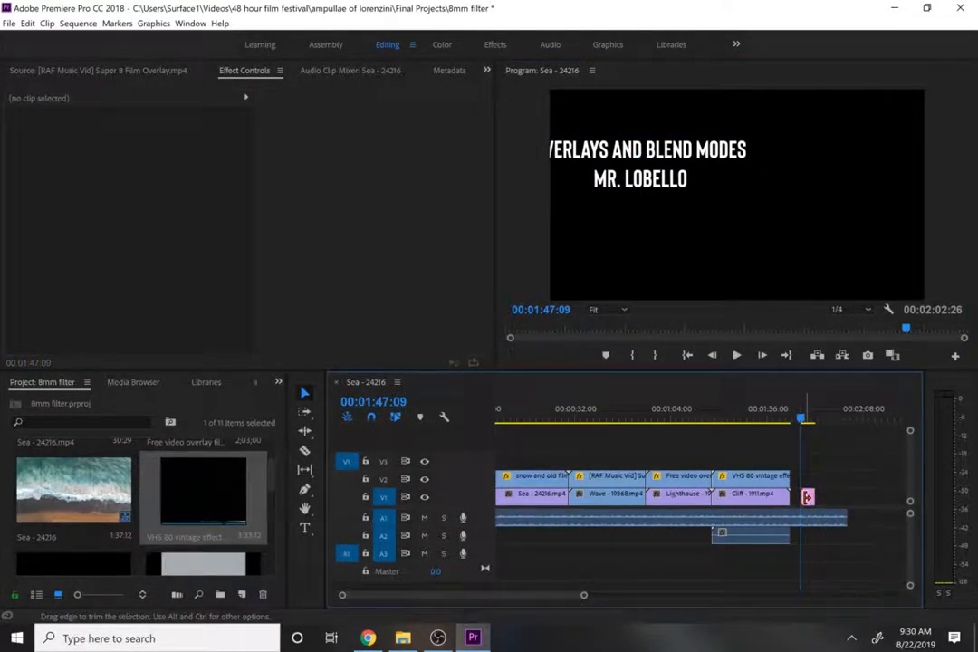
{"action": "left_click", "coordinate": [807, 497]}
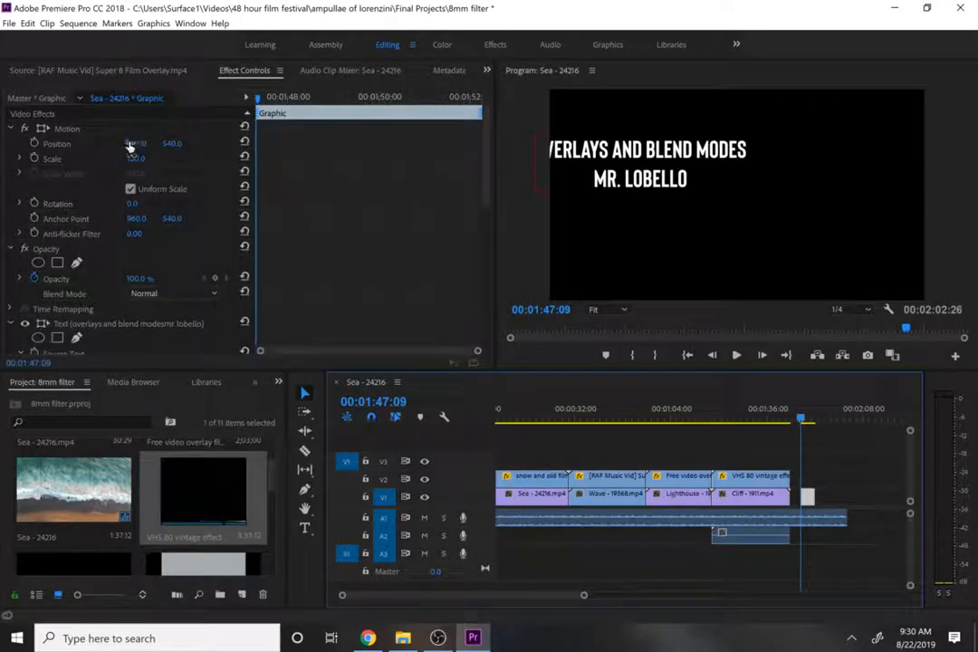
{"action": "left_click_drag", "start_coordinate": [136, 143], "coordinate": [448, 143]}
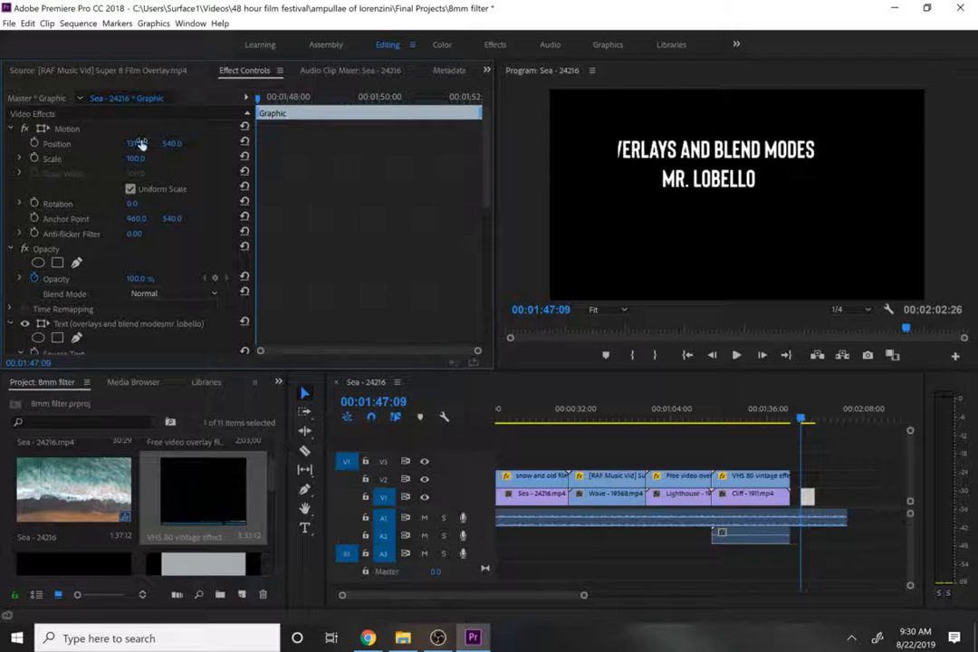
{"action": "left_click_drag", "start_coordinate": [171, 143], "coordinate": [176, 145]}
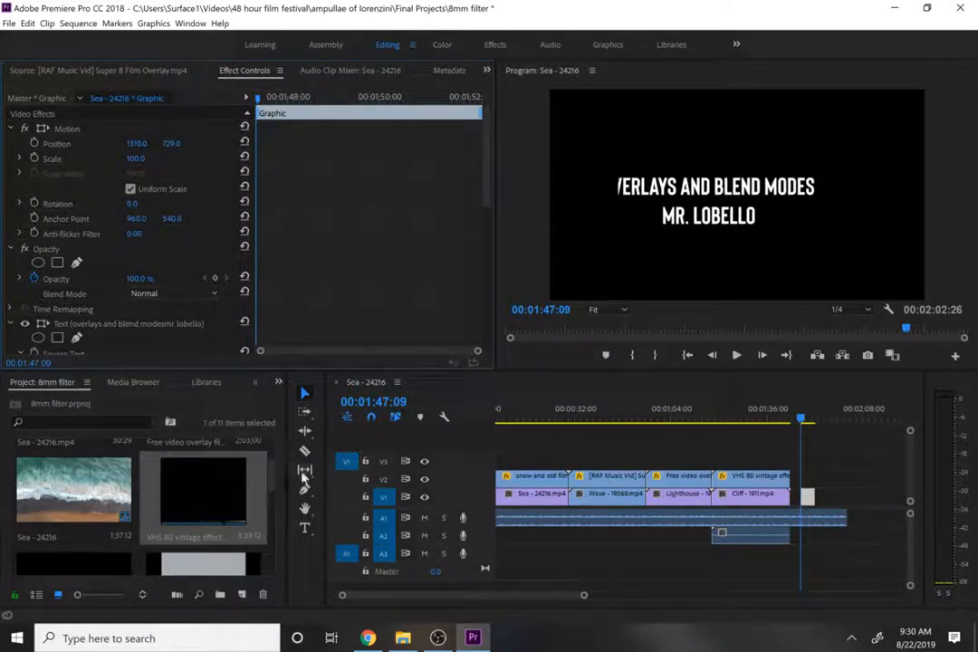
Move the title text up and to the left within the shifted graphic.
{"action": "left_click", "coordinate": [307, 397]}
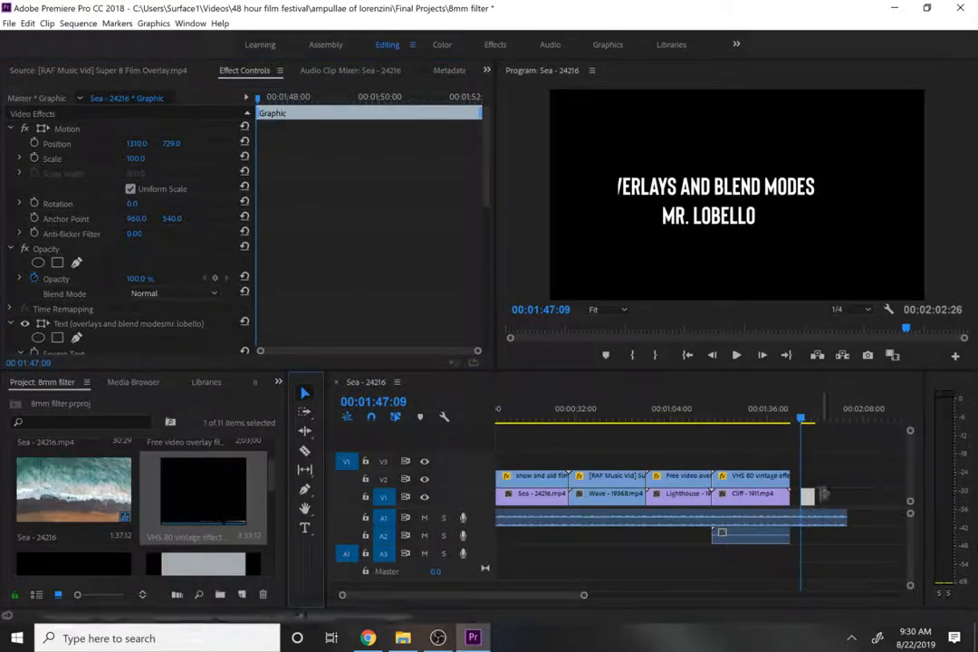
{"action": "left_click_drag", "start_coordinate": [815, 497], "coordinate": [826, 498]}
{"action": "left_click", "coordinate": [808, 499]}
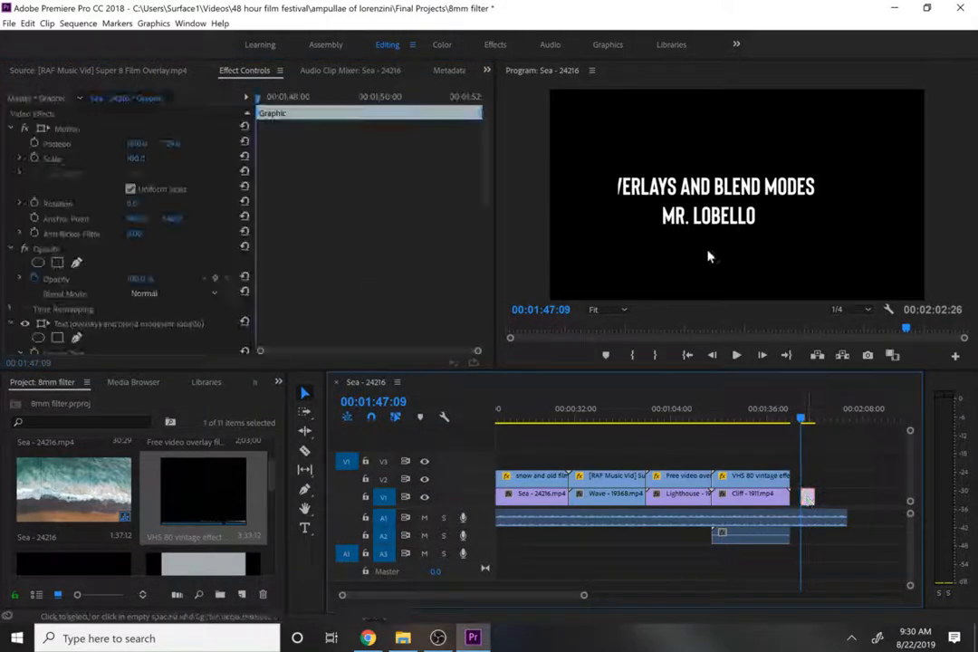
{"action": "left_click", "coordinate": [704, 218]}
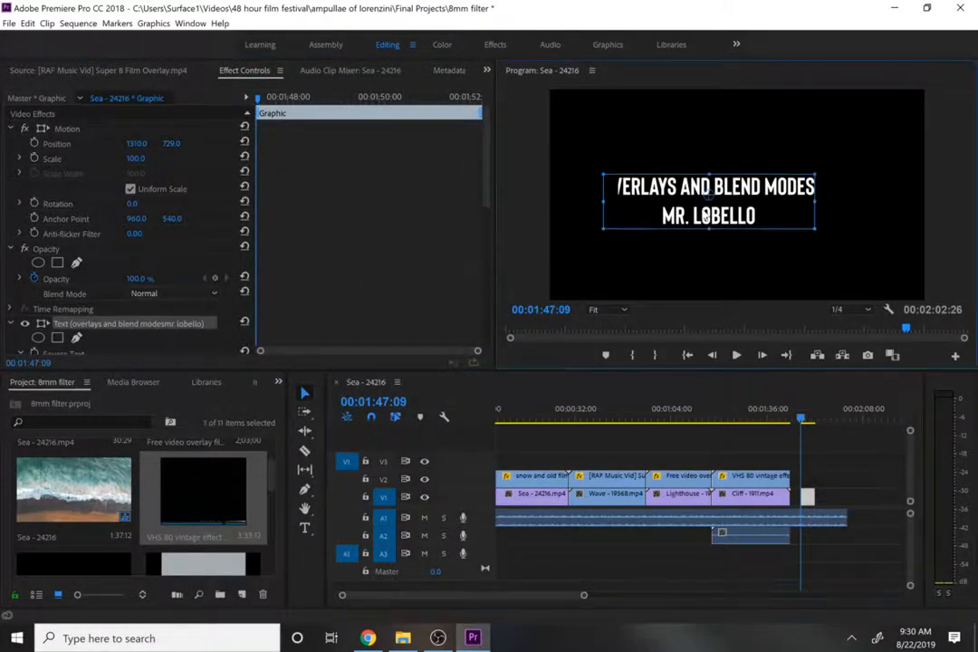
{"action": "left_click_drag", "start_coordinate": [735, 172], "coordinate": [707, 136]}
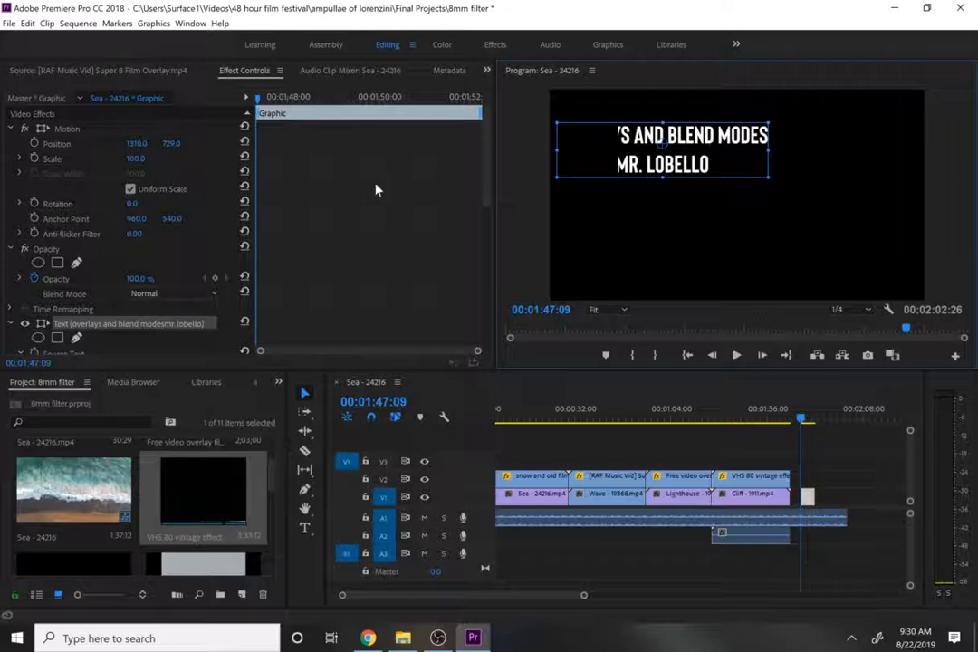
Move the title text to the lower right of the frame, partly beyond its right edge.
{"action": "left_click", "coordinate": [64, 130]}
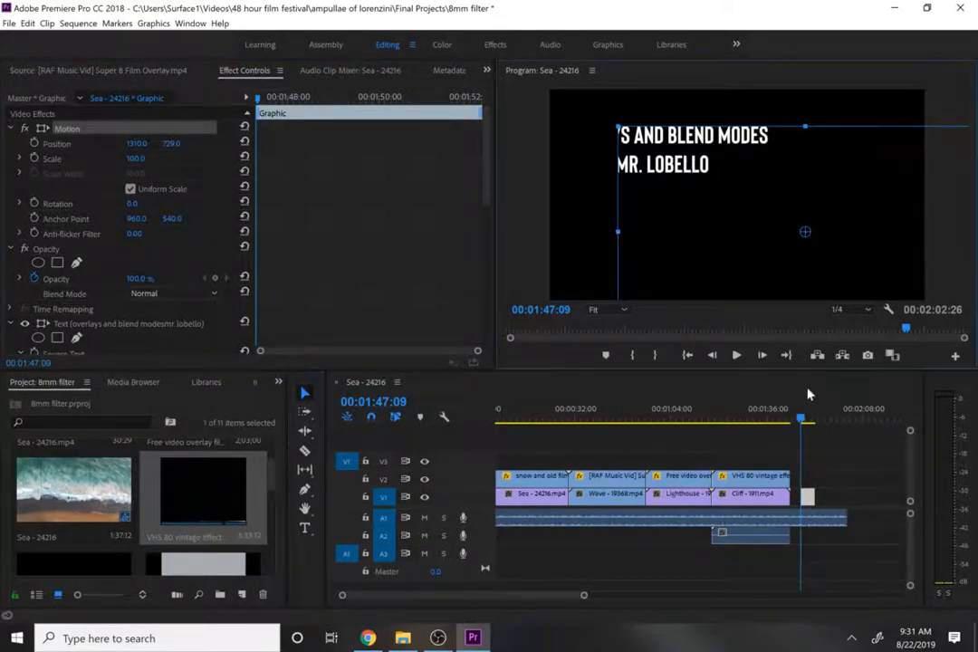
{"action": "left_click", "coordinate": [871, 507]}
{"action": "left_click", "coordinate": [805, 500]}
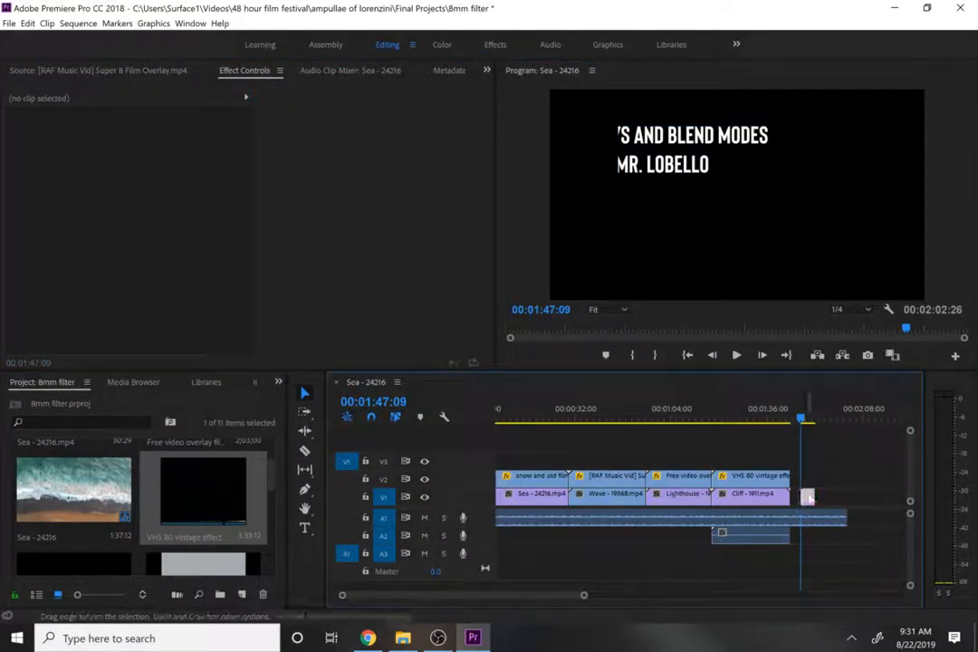
{"action": "left_click_drag", "start_coordinate": [663, 167], "coordinate": [890, 289]}
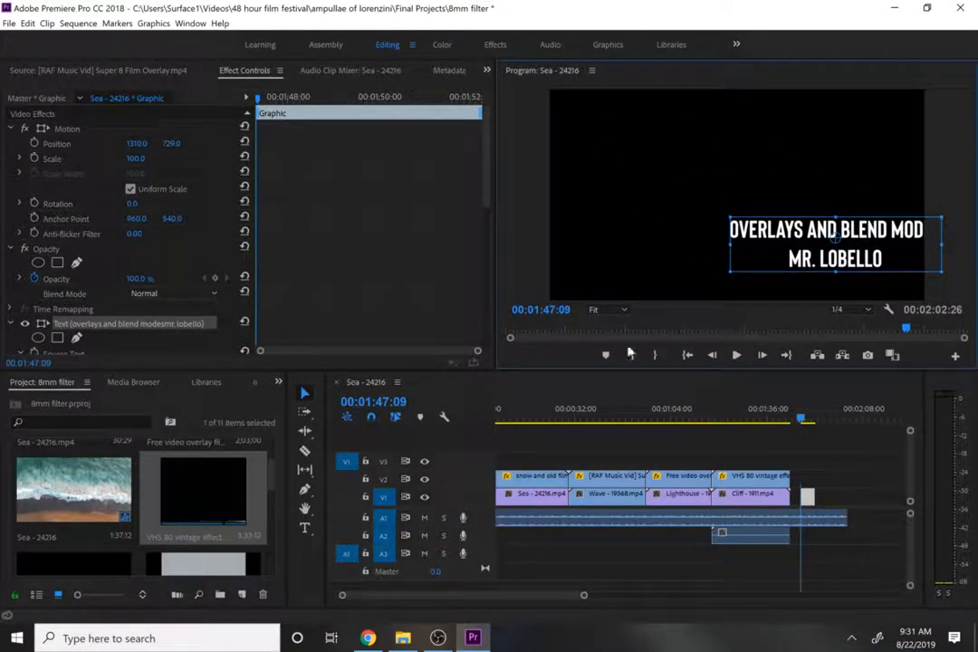
Set the title graphic's Motion position to 960, 540.
{"action": "left_click", "coordinate": [812, 470]}
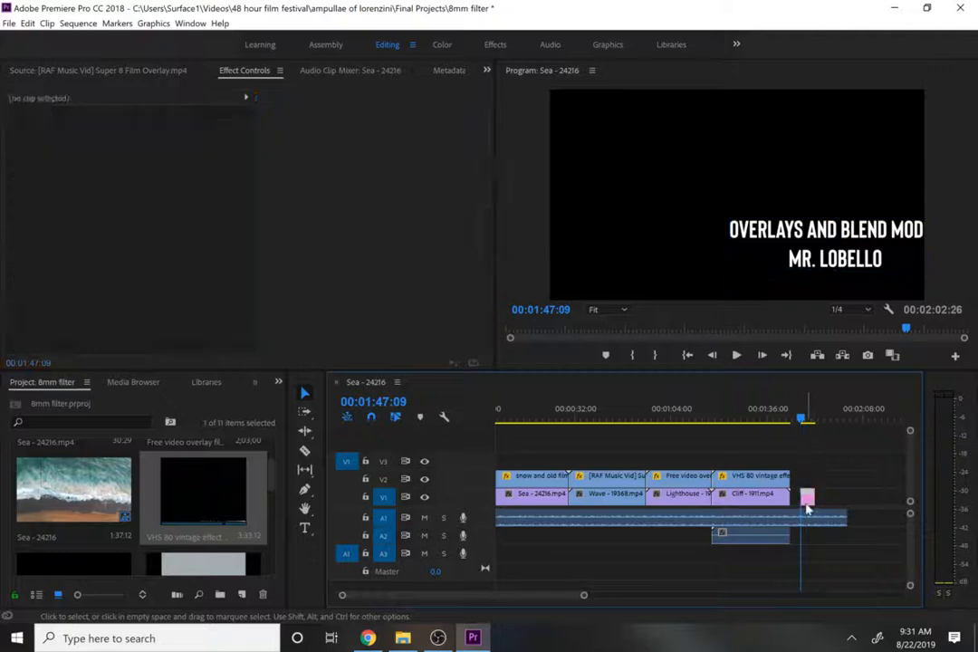
{"action": "left_click", "coordinate": [805, 497]}
{"action": "left_click", "coordinate": [145, 143]}
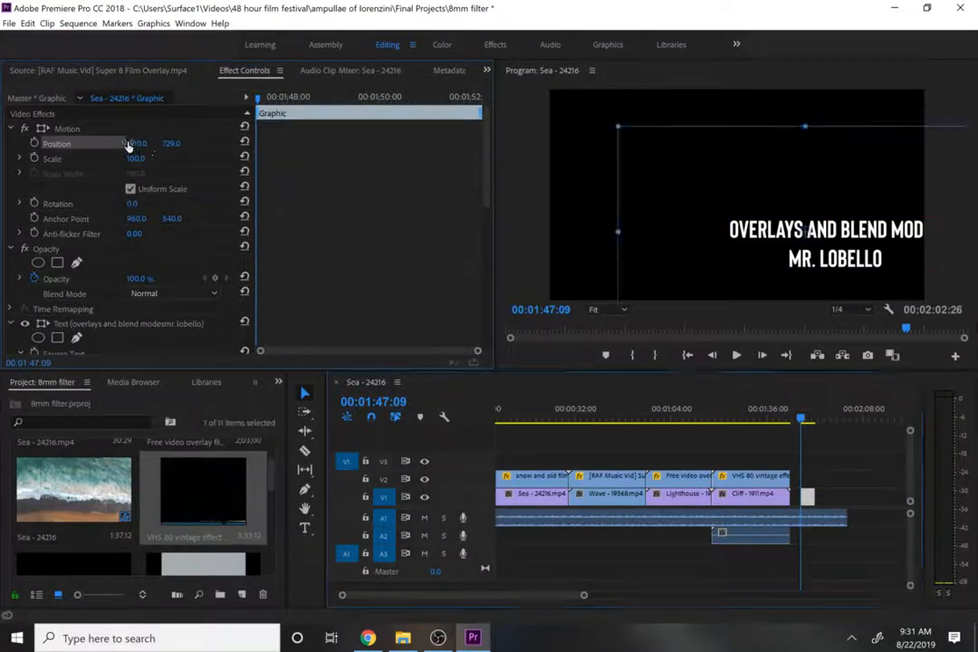
{"action": "mouse_move", "coordinate": [145, 144]}
{"action": "left_mouse_down"}
{"action": "mouse_move", "coordinate": [100, 143]}
{"action": "mouse_move", "coordinate": [136, 142]}
{"action": "left_mouse_up"}
{"action": "left_click", "coordinate": [137, 144]}
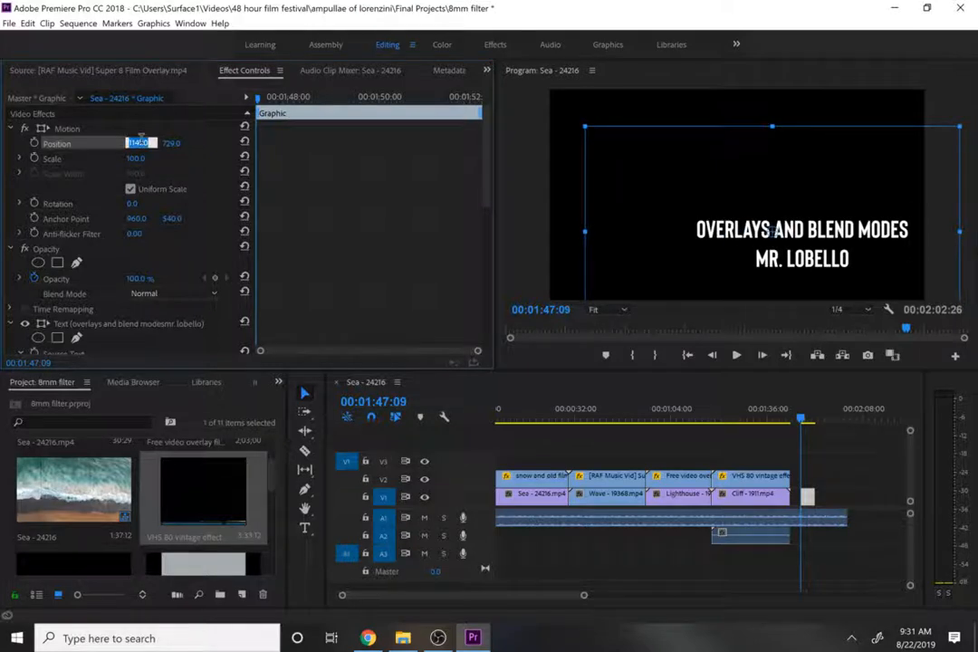
{"action": "key", "text": "Return"}
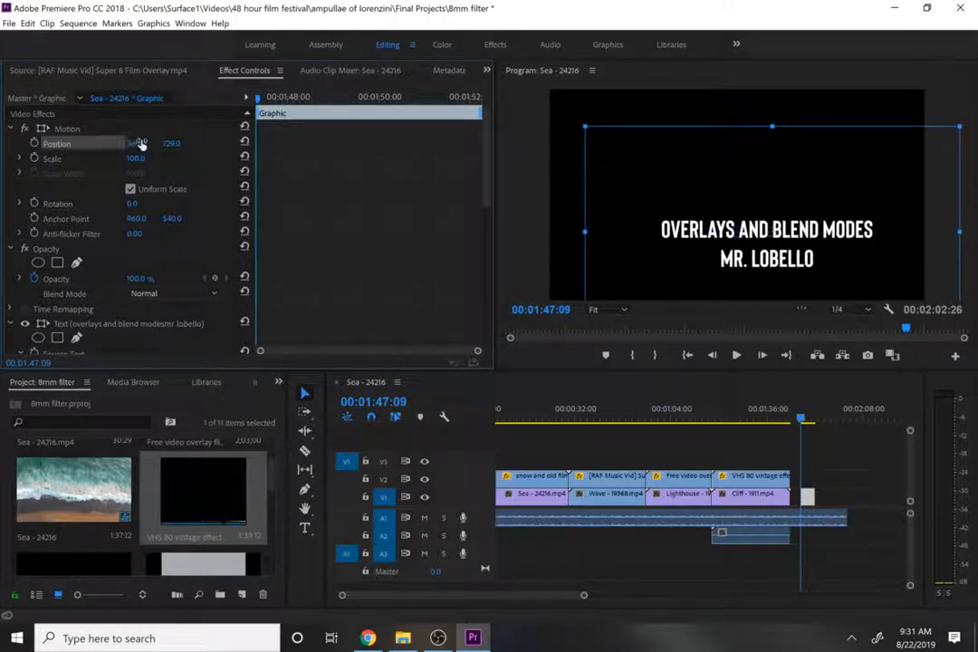
{"action": "left_click", "coordinate": [175, 143]}
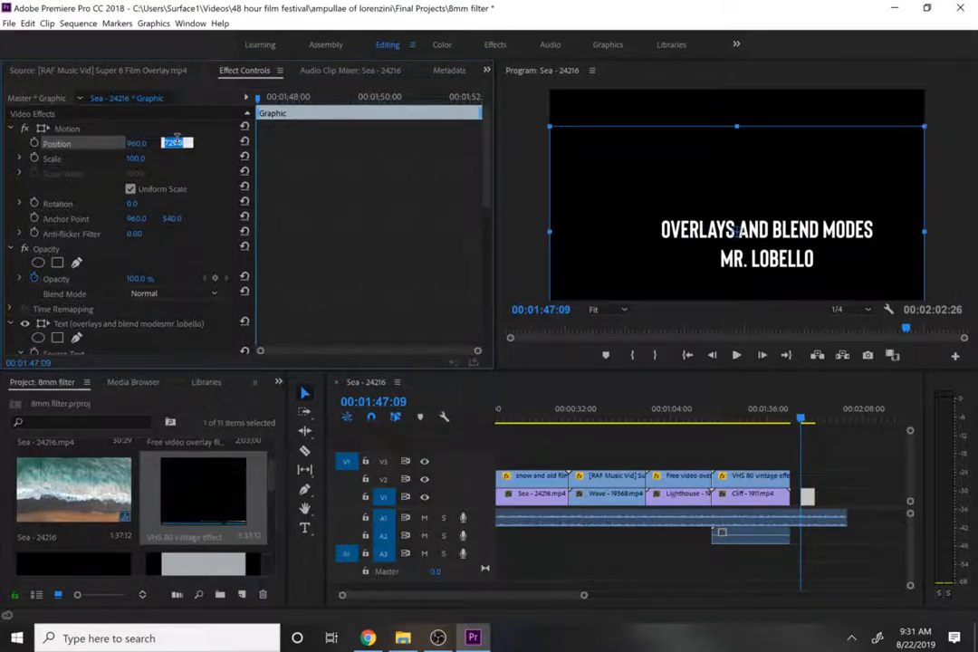
{"action": "type", "text": "540"}
{"action": "key", "text": "Return"}
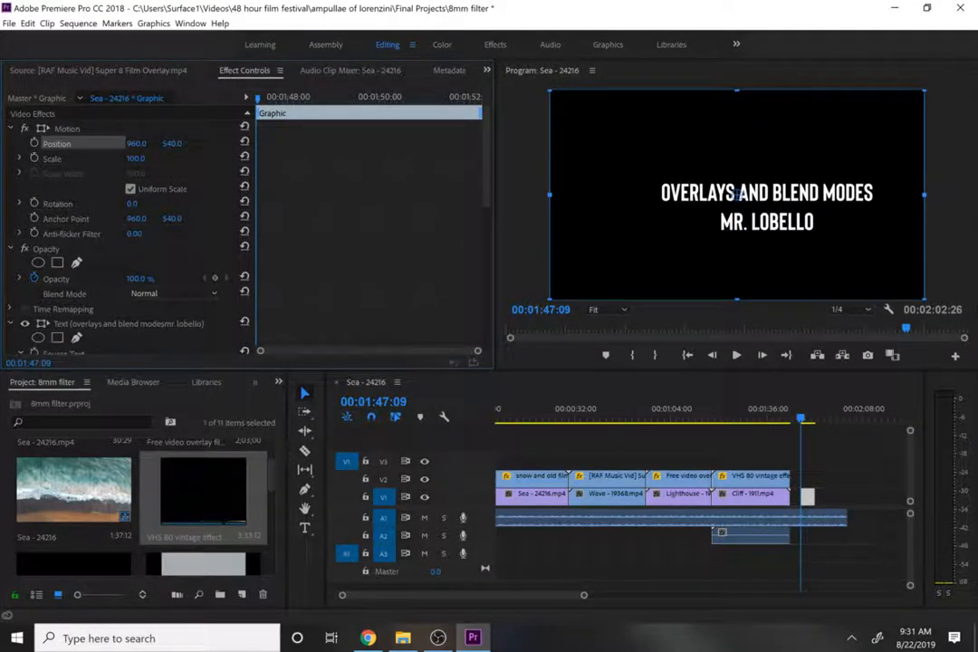
Show the safe margins over the program preview.
{"action": "left_click", "coordinate": [888, 310]}
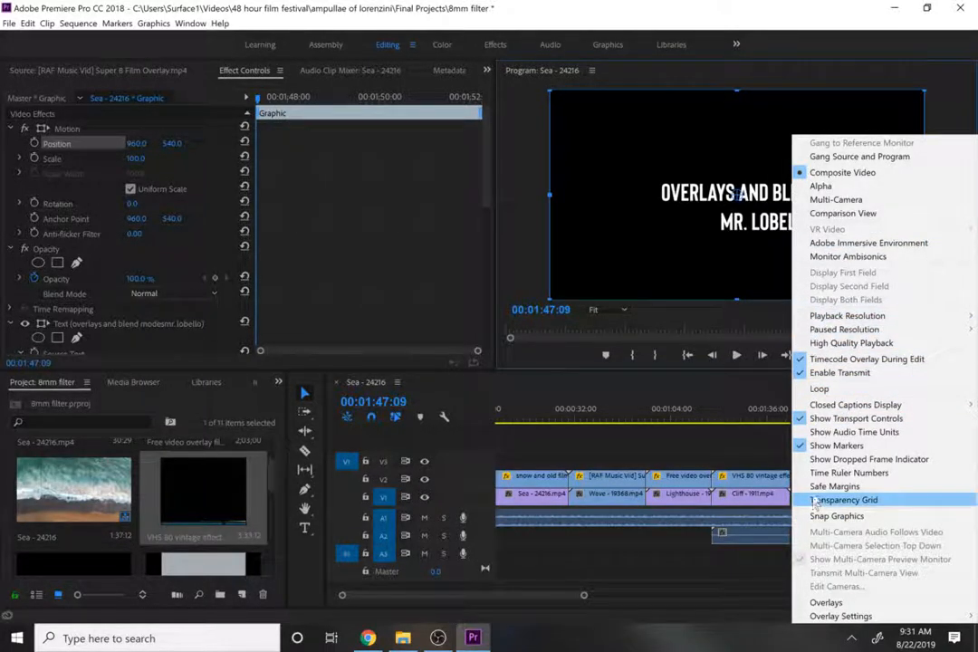
{"action": "left_click", "coordinate": [815, 489]}
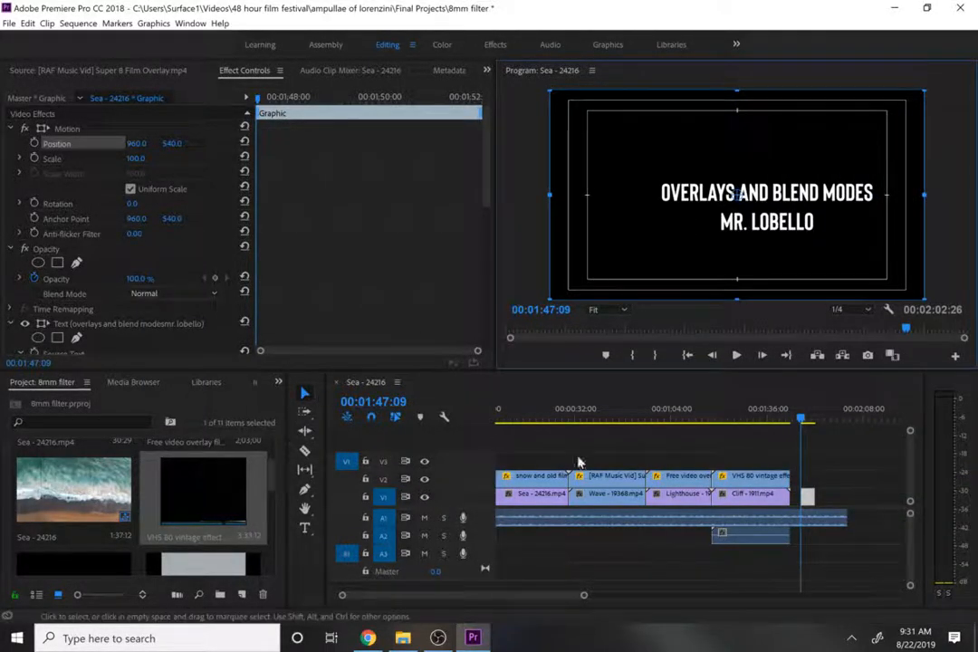
{"action": "left_click", "coordinate": [854, 470]}
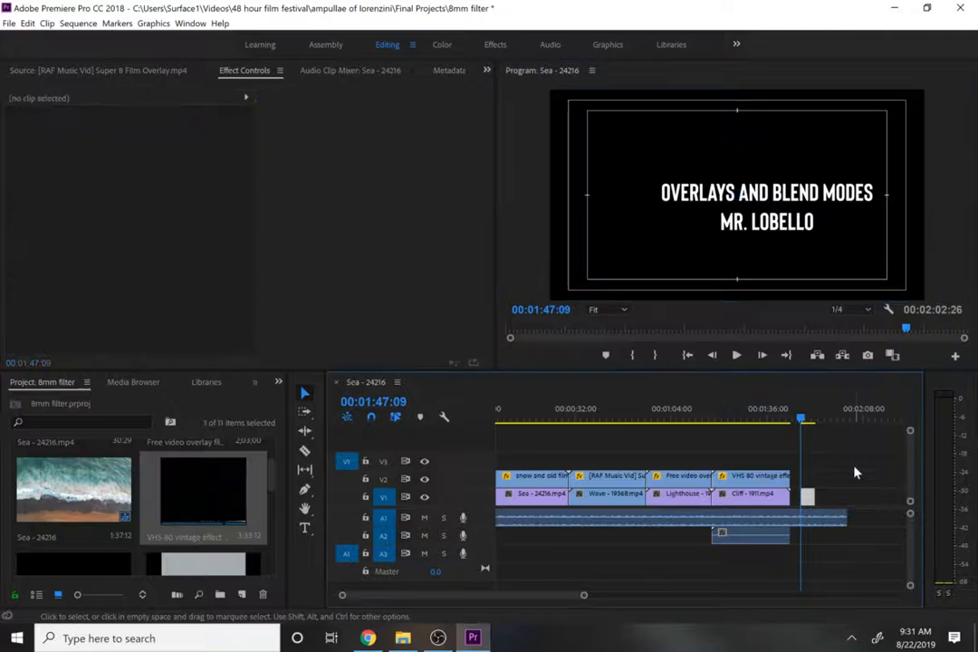
Enlarge the title text to nearly the width of the inner safe margin, and centre it in the frame.
{"action": "left_click", "coordinate": [808, 498]}
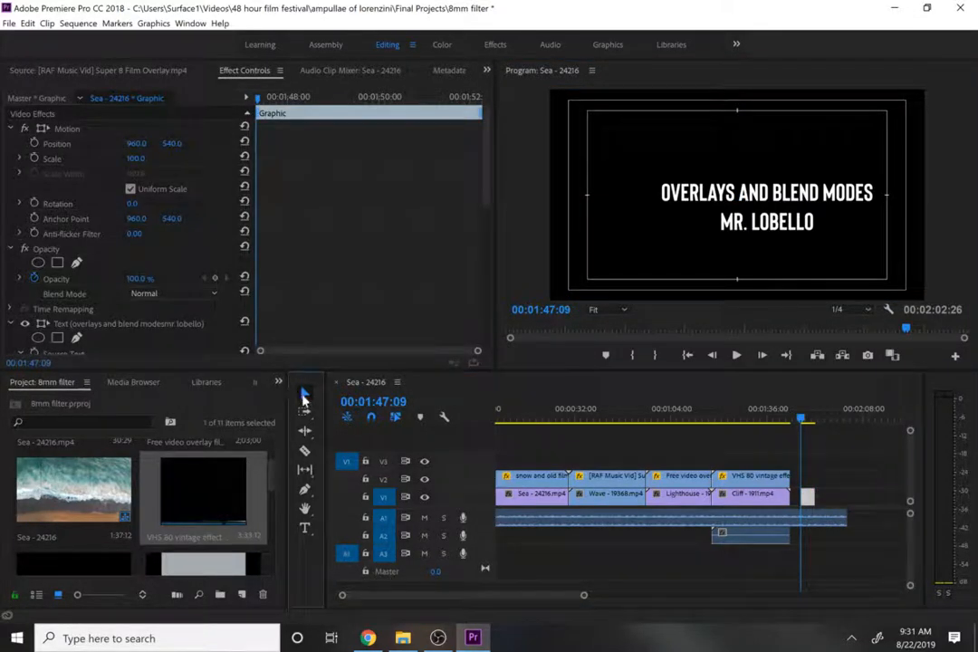
{"action": "double_click", "coordinate": [739, 197]}
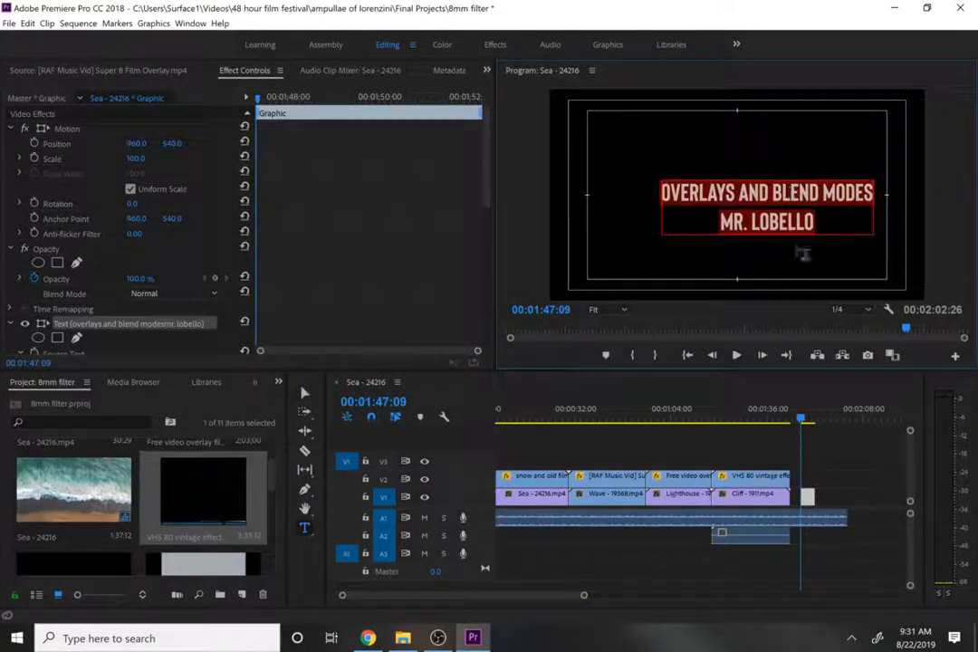
{"action": "left_click", "coordinate": [305, 393]}
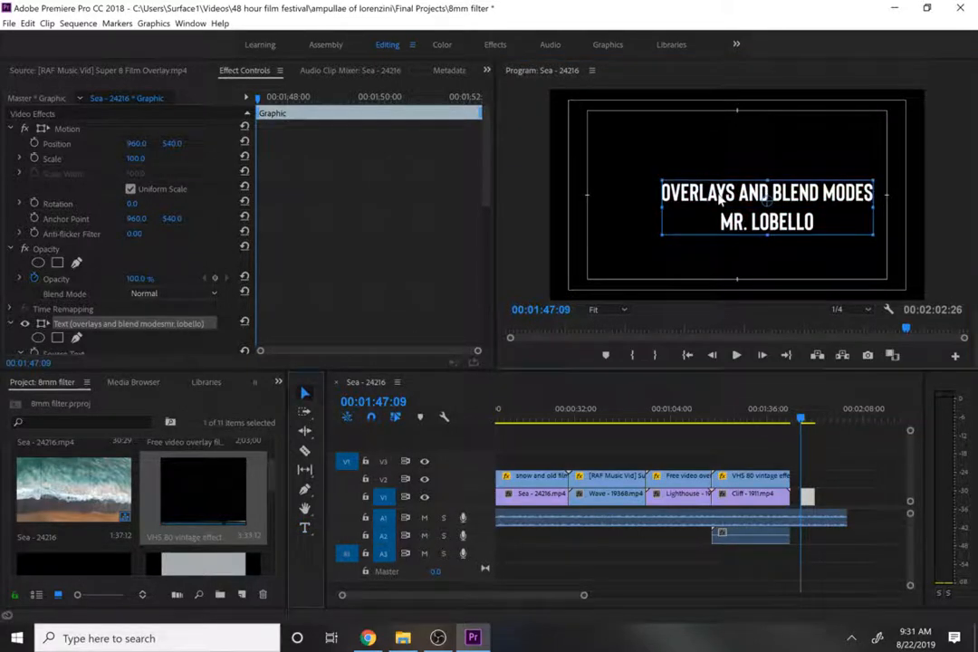
{"action": "left_click_drag", "start_coordinate": [720, 198], "coordinate": [661, 164]}
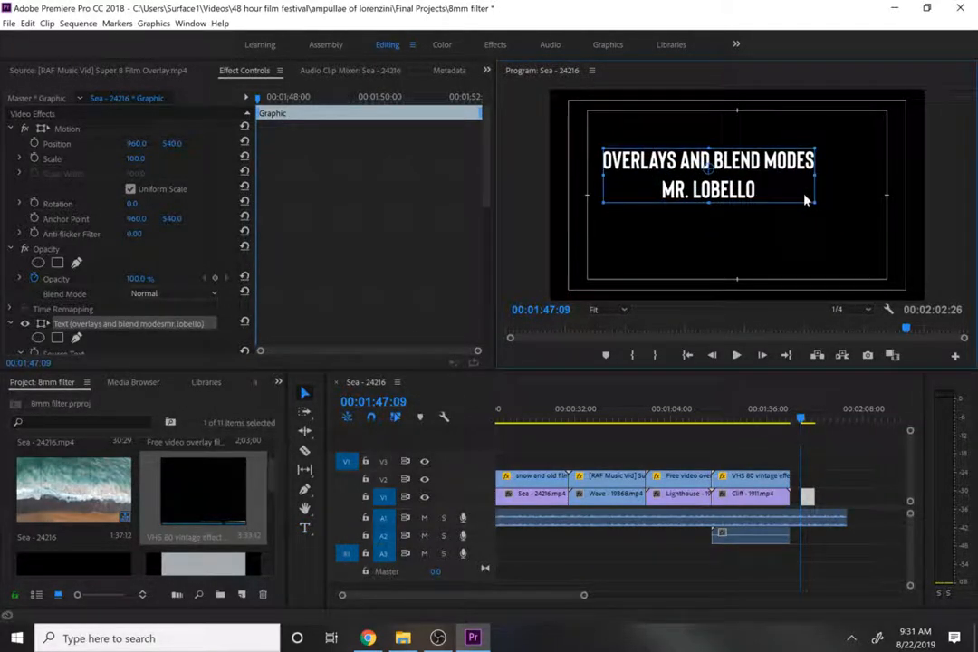
{"action": "left_click_drag", "start_coordinate": [815, 205], "coordinate": [843, 227]}
{"action": "left_click_drag", "start_coordinate": [837, 226], "coordinate": [789, 211]}
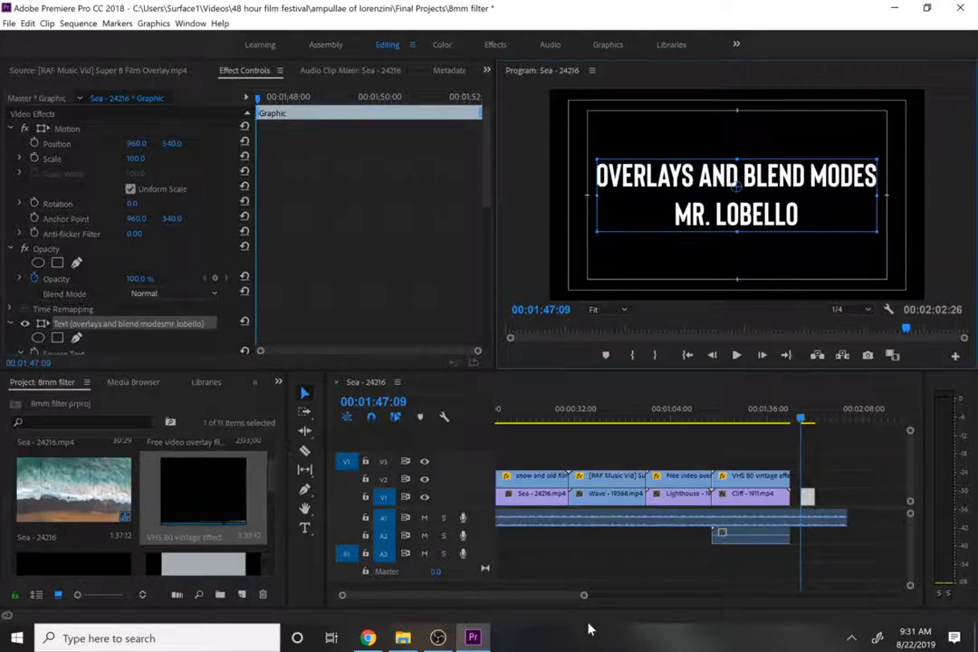
Place the title clip directly against the end of the Cliff clip, and trim the film audio to the title's end.
{"action": "left_click_drag", "start_coordinate": [812, 498], "coordinate": [803, 518]}
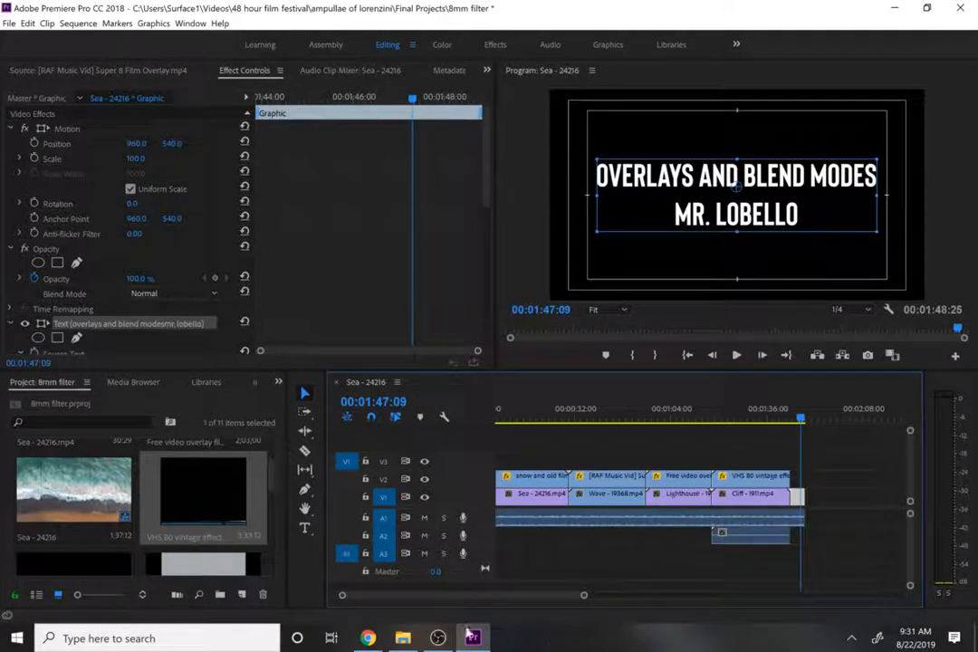
Add the Film Burn Transitions Overlay clip from the project to track V1, leaving a gap after the title clip.
{"action": "scroll", "coordinate": [275, 505], "scroll_direction": "down", "scroll_amount": 3}
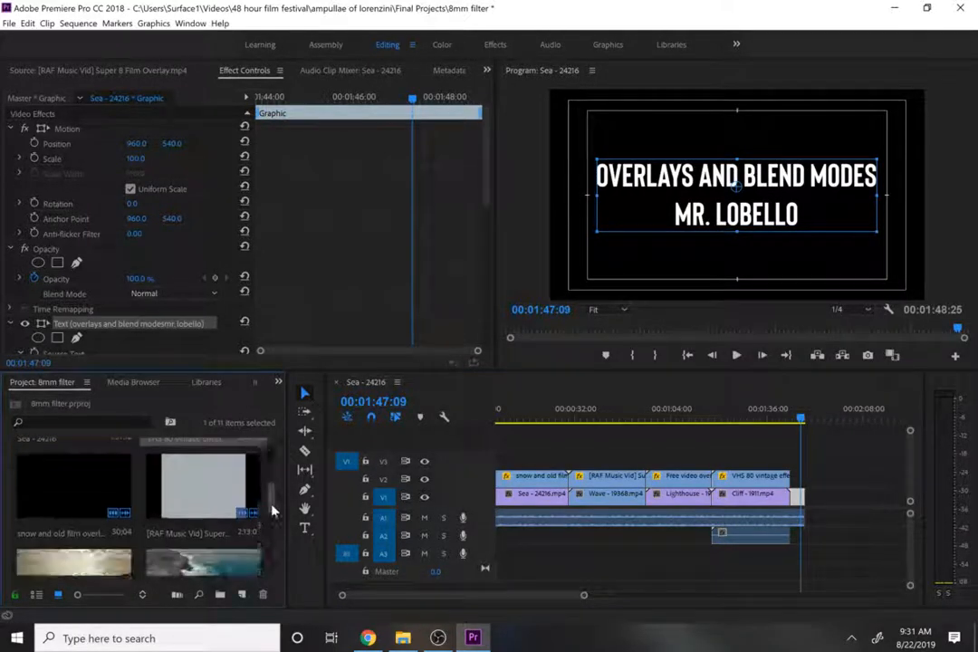
{"action": "scroll", "coordinate": [275, 514], "scroll_direction": "down", "scroll_amount": 3}
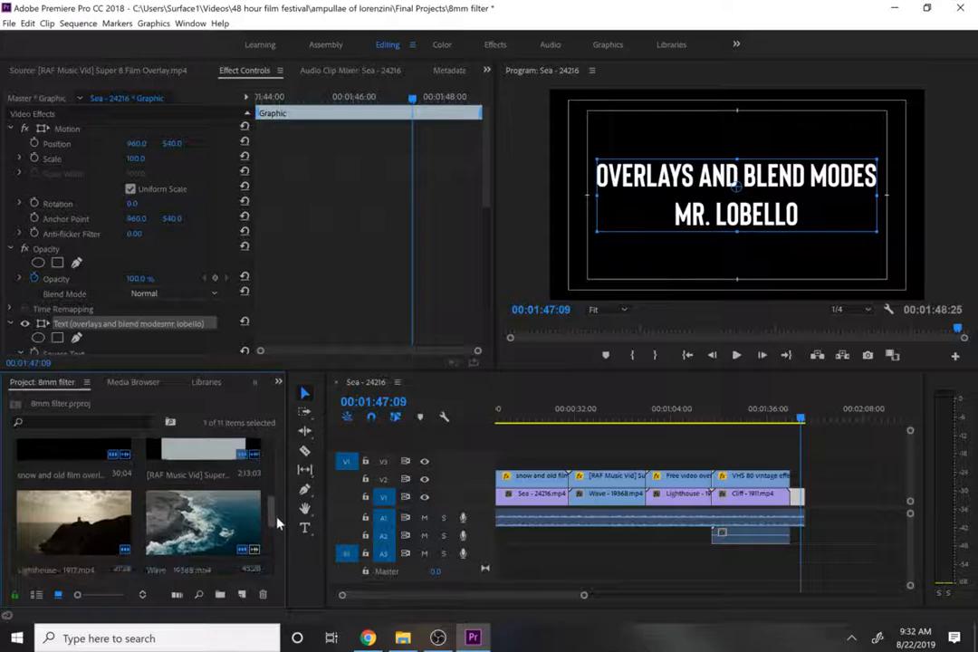
{"action": "scroll", "coordinate": [277, 524], "scroll_direction": "down", "scroll_amount": 2}
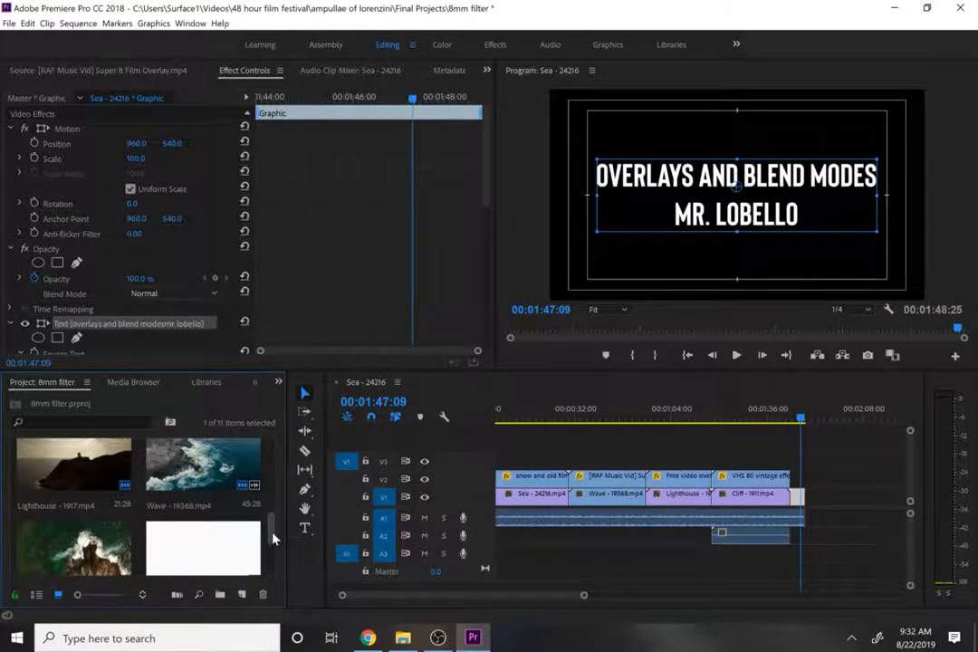
{"action": "scroll", "coordinate": [274, 543], "scroll_direction": "down", "scroll_amount": 3}
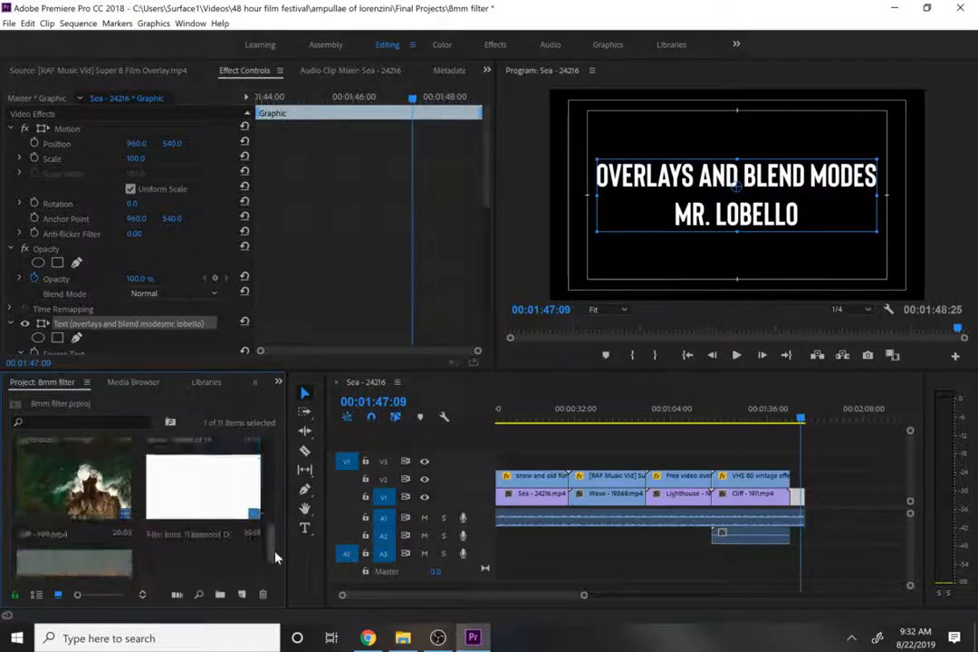
{"action": "scroll", "coordinate": [270, 576], "scroll_direction": "up", "scroll_amount": 6}
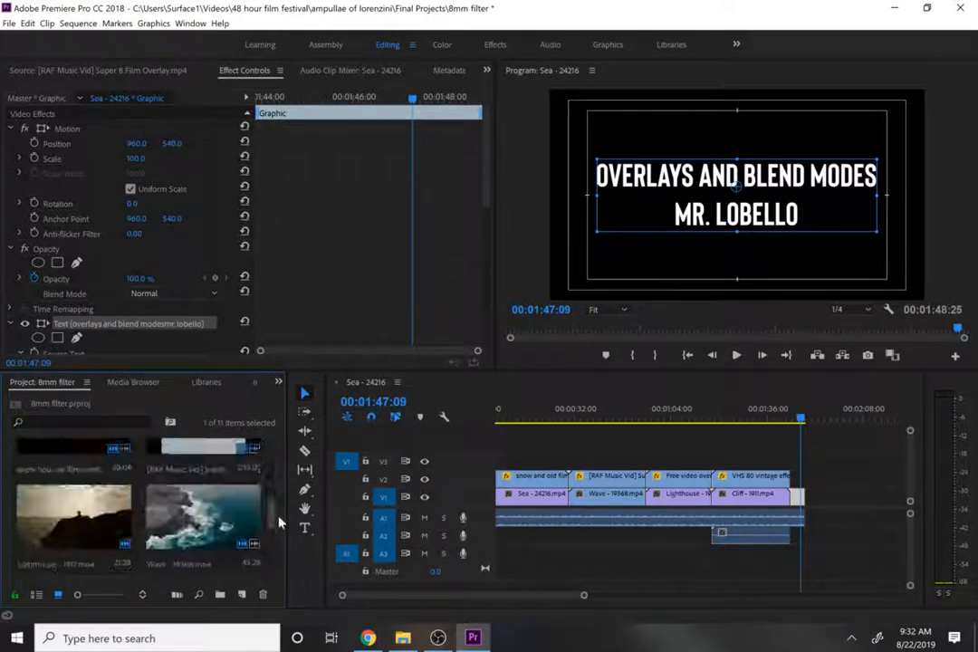
{"action": "left_click_drag", "start_coordinate": [285, 460], "coordinate": [278, 557]}
{"action": "mouse_move", "coordinate": [203, 475]}
{"action": "left_mouse_down"}
{"action": "mouse_move", "coordinate": [634, 522]}
{"action": "mouse_move", "coordinate": [860, 512]}
{"action": "mouse_move", "coordinate": [829, 505]}
{"action": "left_mouse_up"}
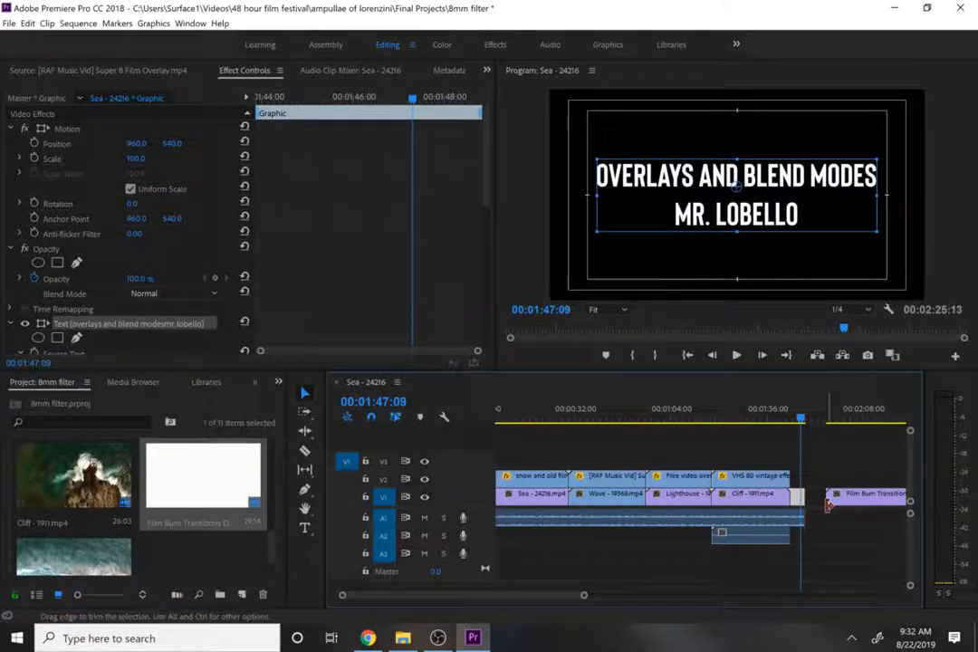
Play through the first burn in the Film Burn overlay and split the clip on the black frames at 00:02:01:05.
{"action": "left_click", "coordinate": [828, 420]}
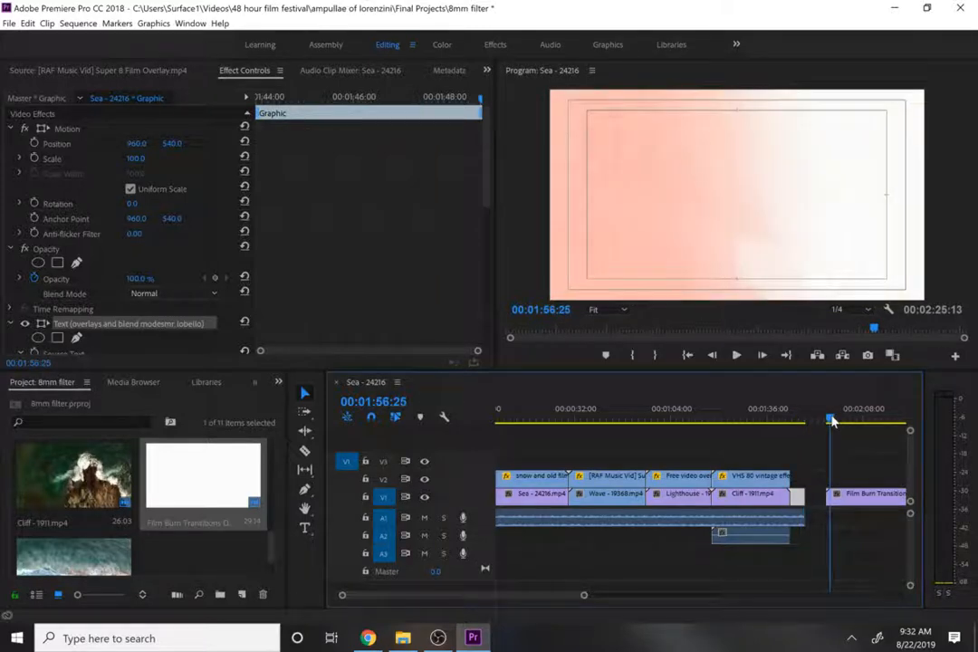
{"action": "key", "text": "space"}
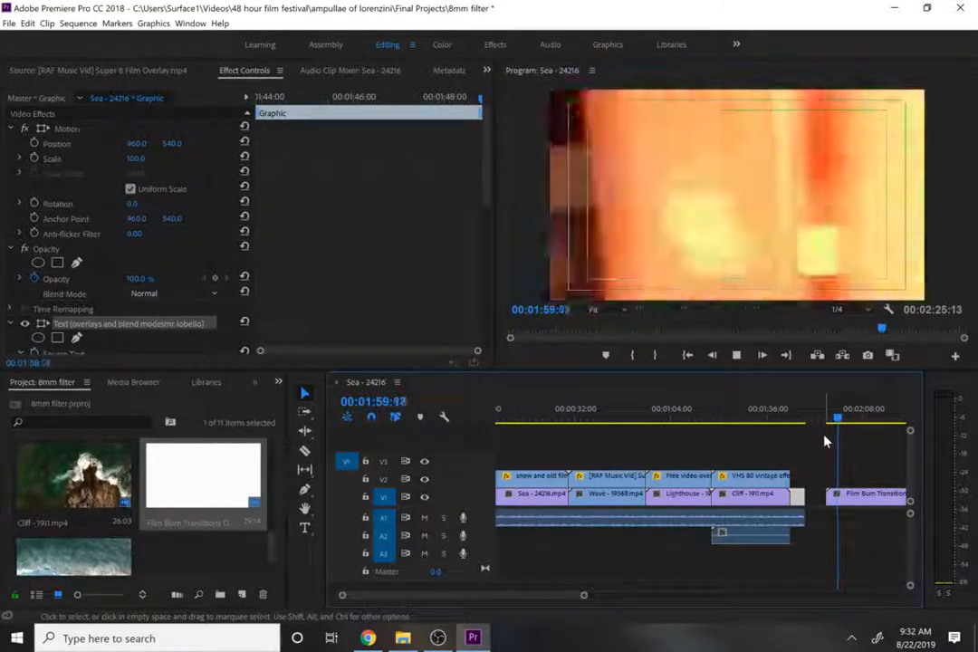
{"action": "key", "text": "space"}
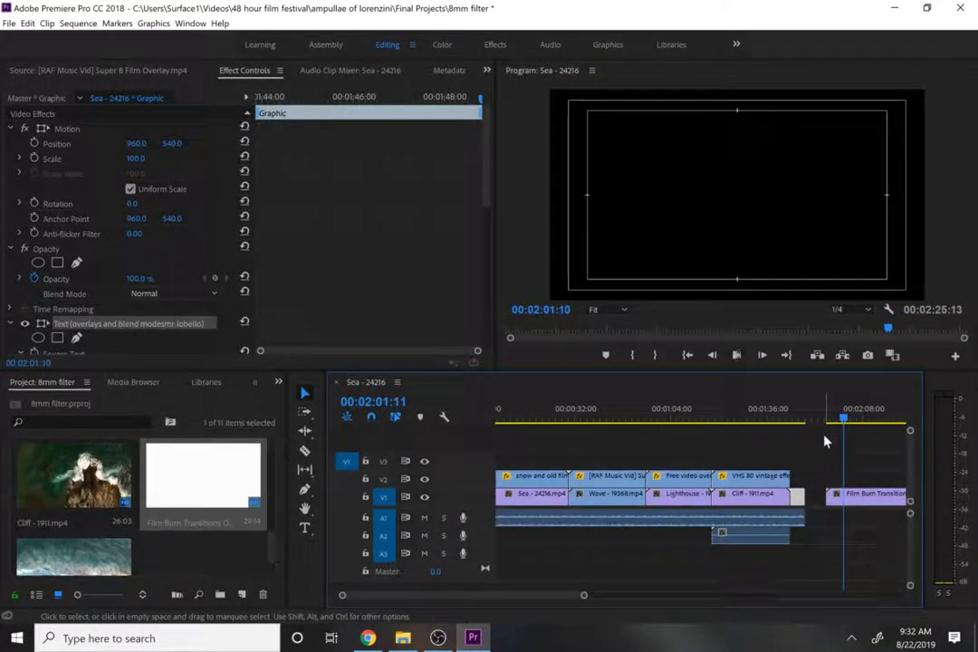
{"action": "mouse_move", "coordinate": [842, 421]}
{"action": "left_mouse_down"}
{"action": "mouse_move", "coordinate": [828, 423]}
{"action": "mouse_move", "coordinate": [841, 434]}
{"action": "mouse_move", "coordinate": [830, 425]}
{"action": "left_mouse_up"}
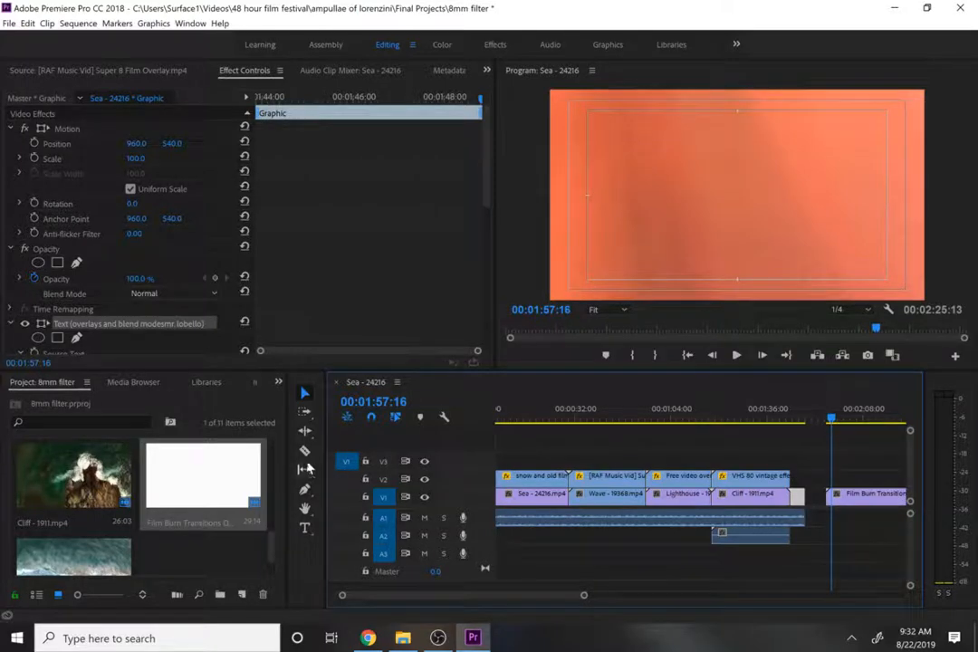
{"action": "left_click", "coordinate": [305, 450]}
{"action": "key", "text": "space"}
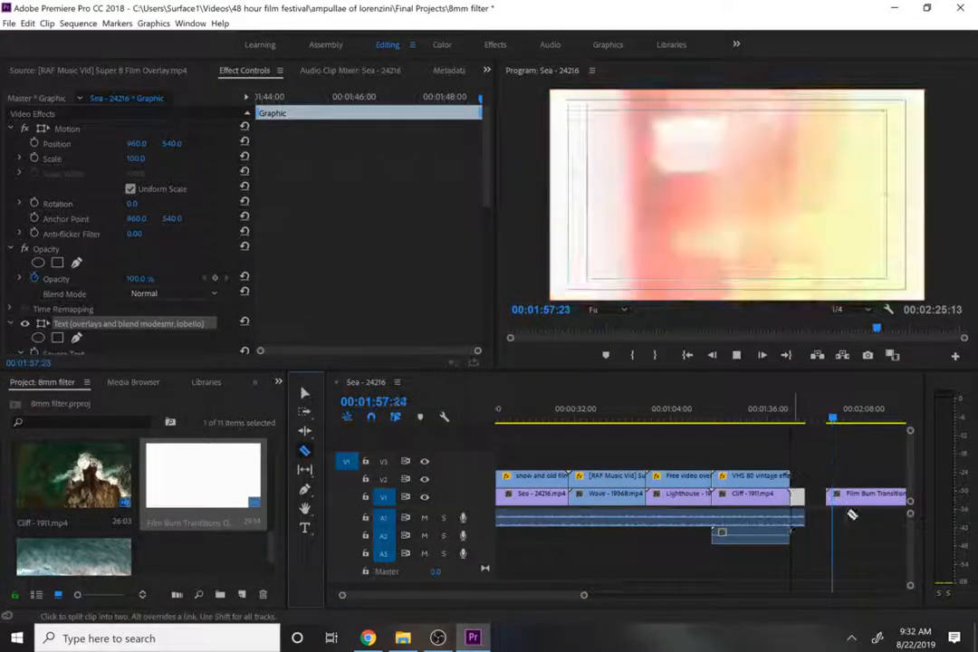
{"action": "key", "text": "space"}
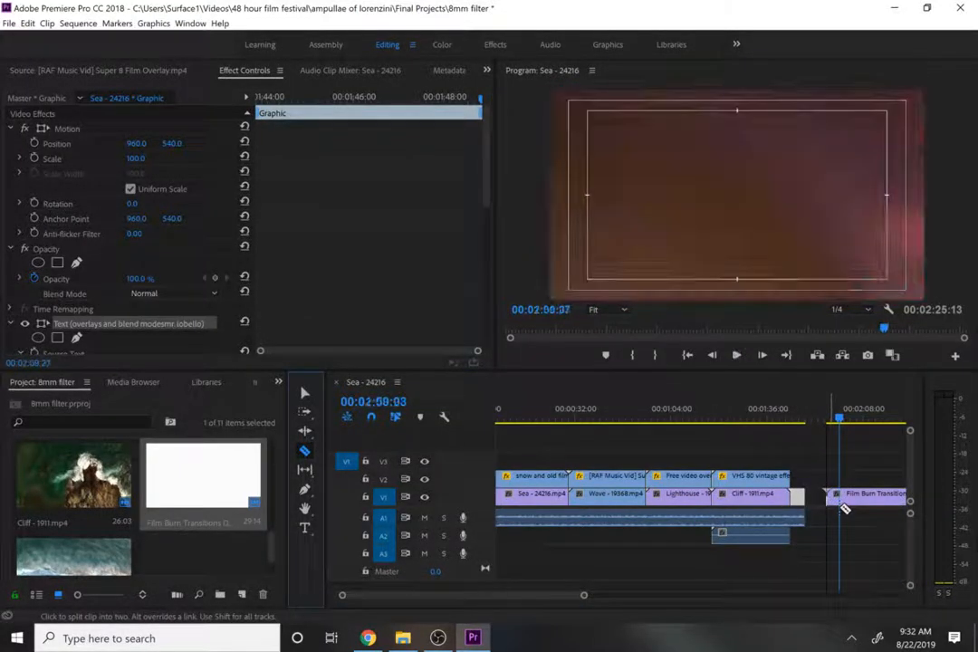
{"action": "key", "text": "space"}
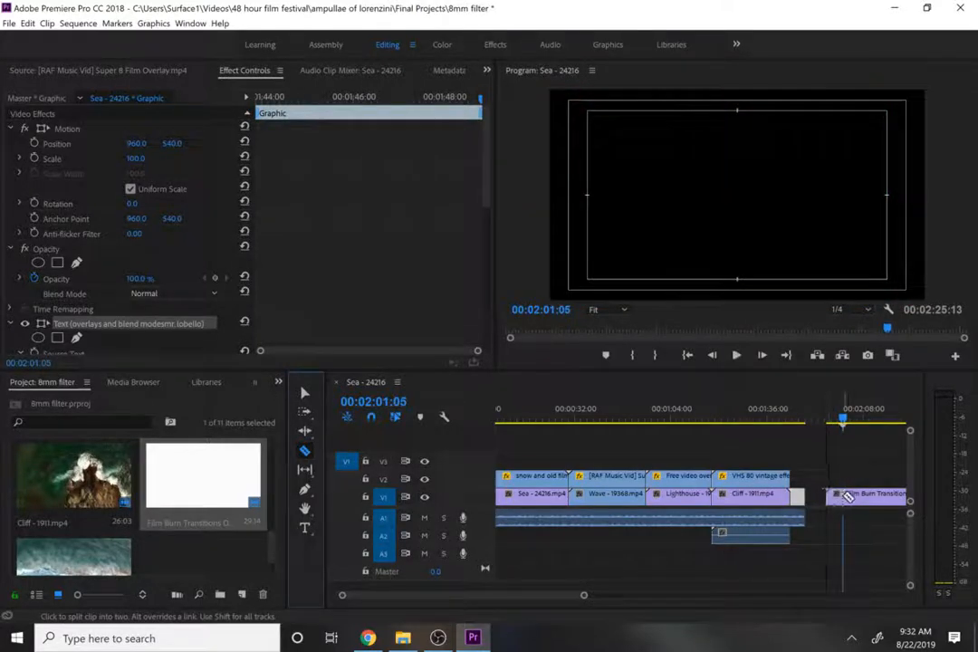
{"action": "left_click", "coordinate": [844, 497]}
Move the first film burn segment to track V3, centred over the cut between the Sea and Wave clips.
{"action": "key", "text": "v"}
{"action": "left_click", "coordinate": [834, 500]}
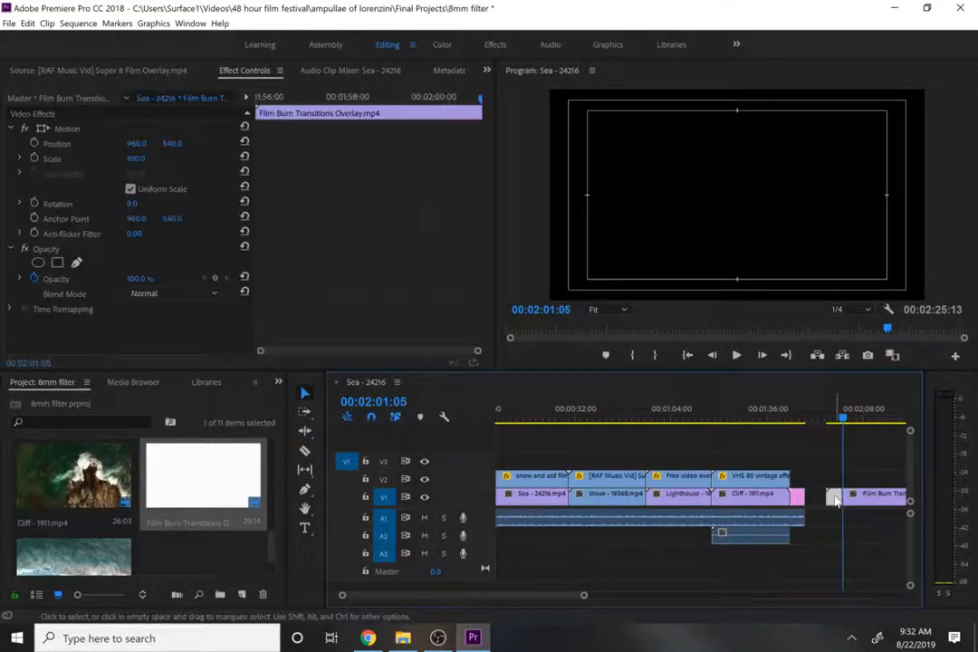
{"action": "mouse_move", "coordinate": [835, 500]}
{"action": "left_mouse_down"}
{"action": "mouse_move", "coordinate": [654, 383]}
{"action": "mouse_move", "coordinate": [613, 463]}
{"action": "mouse_move", "coordinate": [560, 463]}
{"action": "left_mouse_up"}
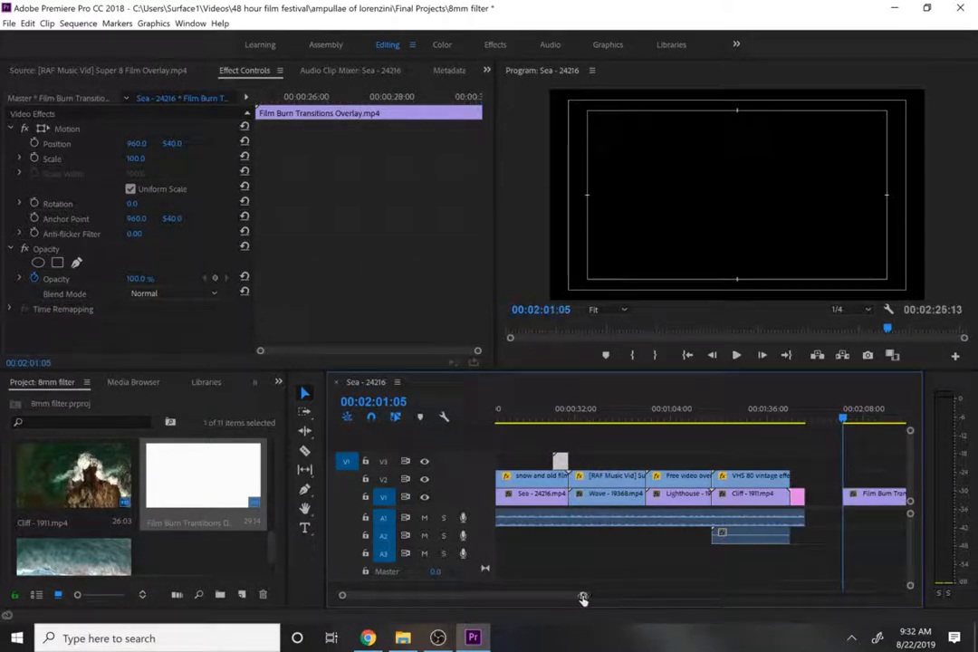
{"action": "left_click_drag", "start_coordinate": [582, 597], "coordinate": [484, 593]}
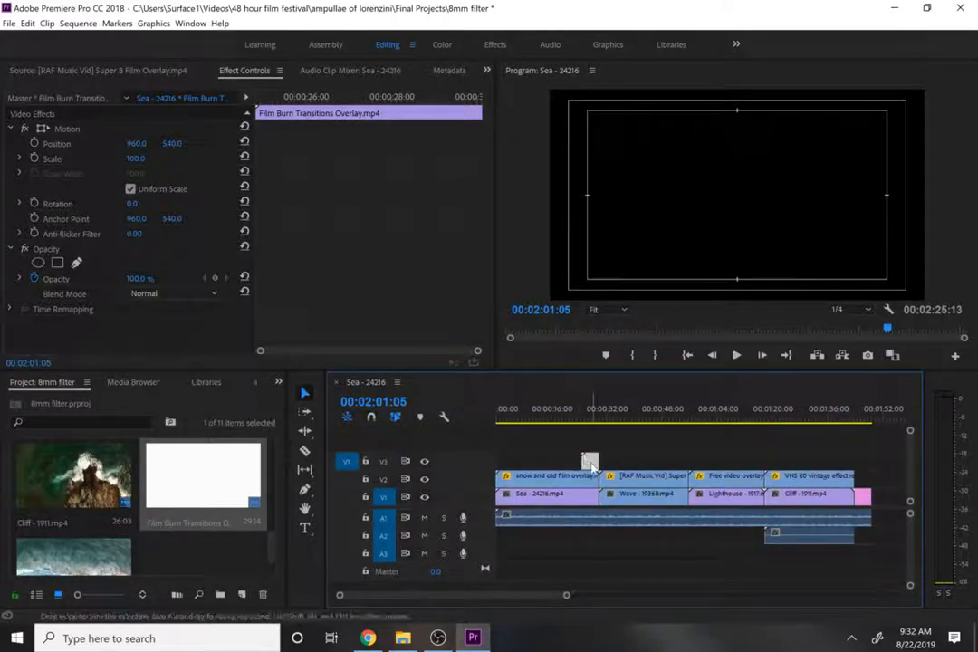
{"action": "left_click_drag", "start_coordinate": [589, 462], "coordinate": [601, 459]}
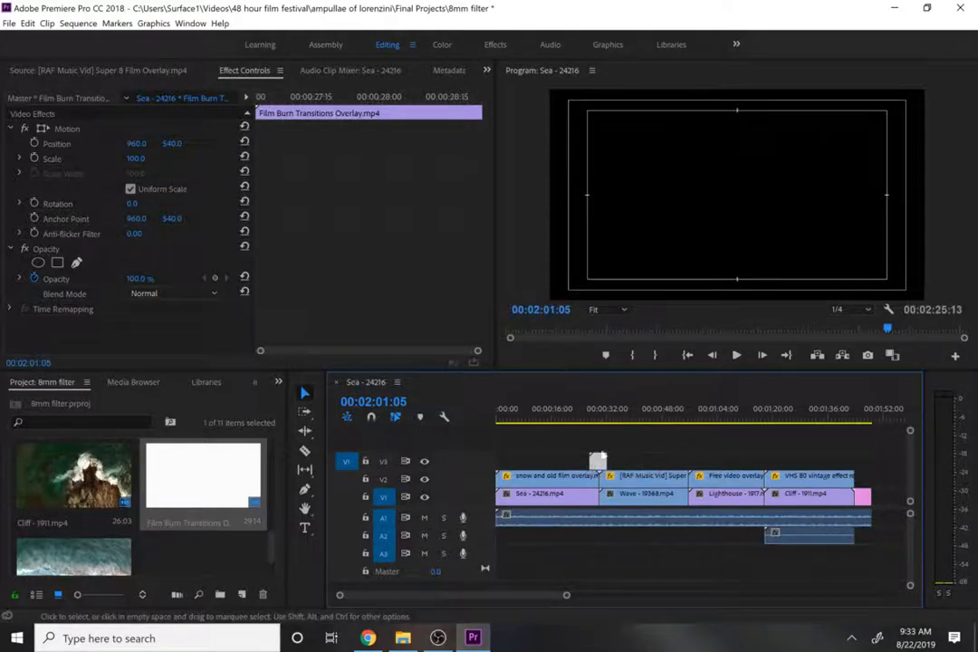
Try the Screen blend mode on the first film burn segment, and set it to Linear Dodge (Add) instead.
{"action": "left_click", "coordinate": [596, 419]}
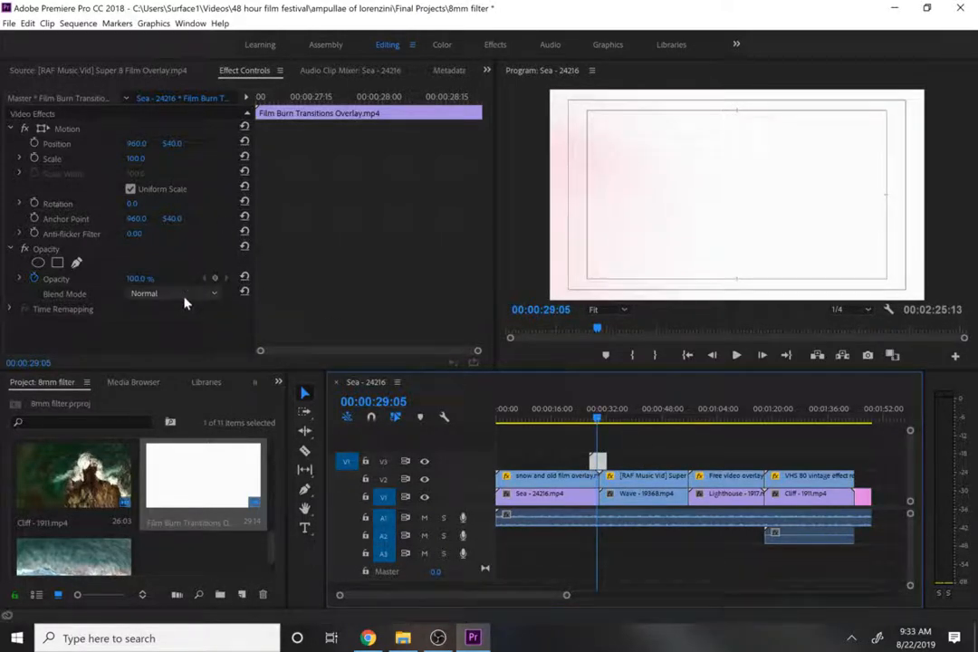
{"action": "left_click", "coordinate": [184, 302]}
{"action": "left_click", "coordinate": [176, 441]}
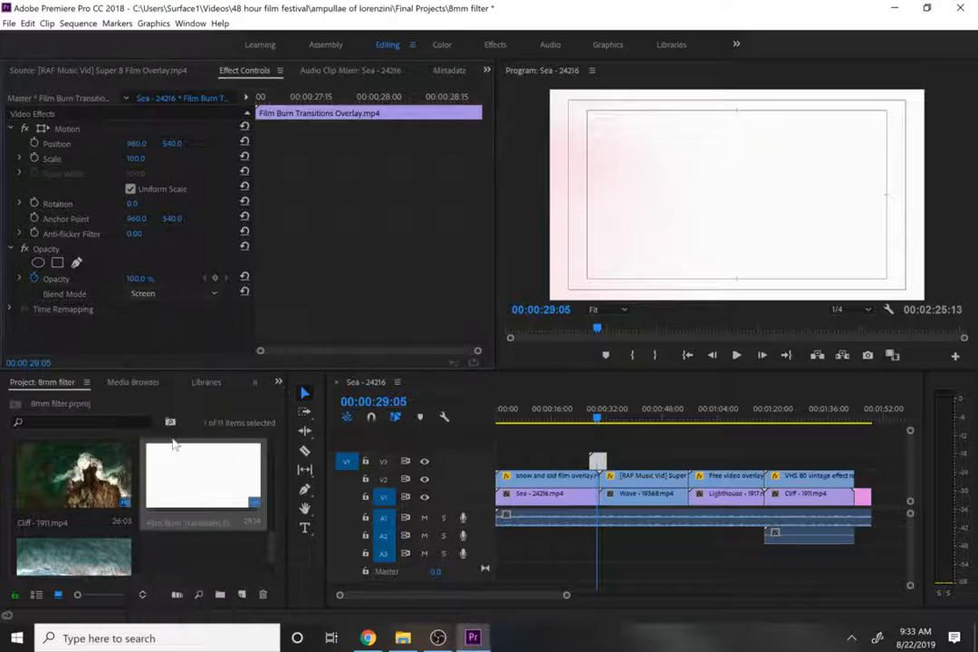
{"action": "left_click", "coordinate": [162, 296]}
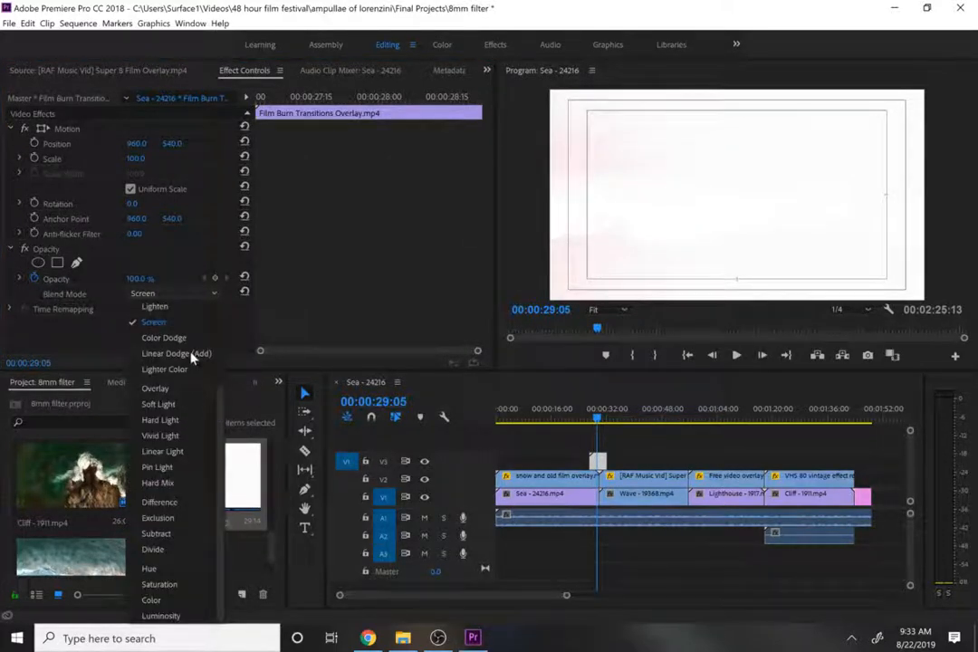
{"action": "left_click", "coordinate": [182, 353]}
Play back the film burn transition between the Sea and Wave clips.
{"action": "left_click", "coordinate": [593, 412]}
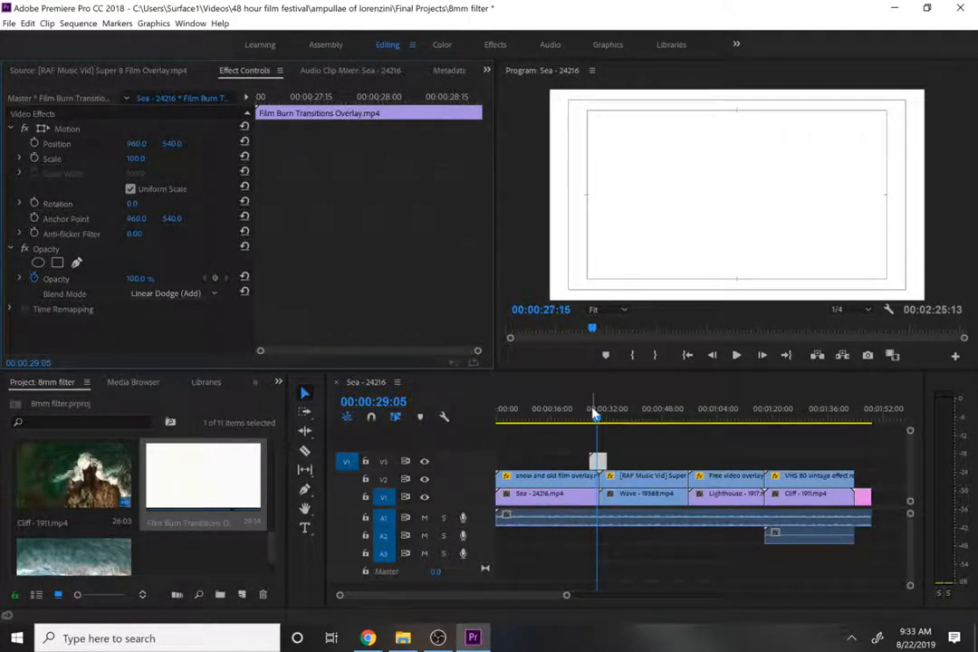
{"action": "left_click", "coordinate": [591, 413]}
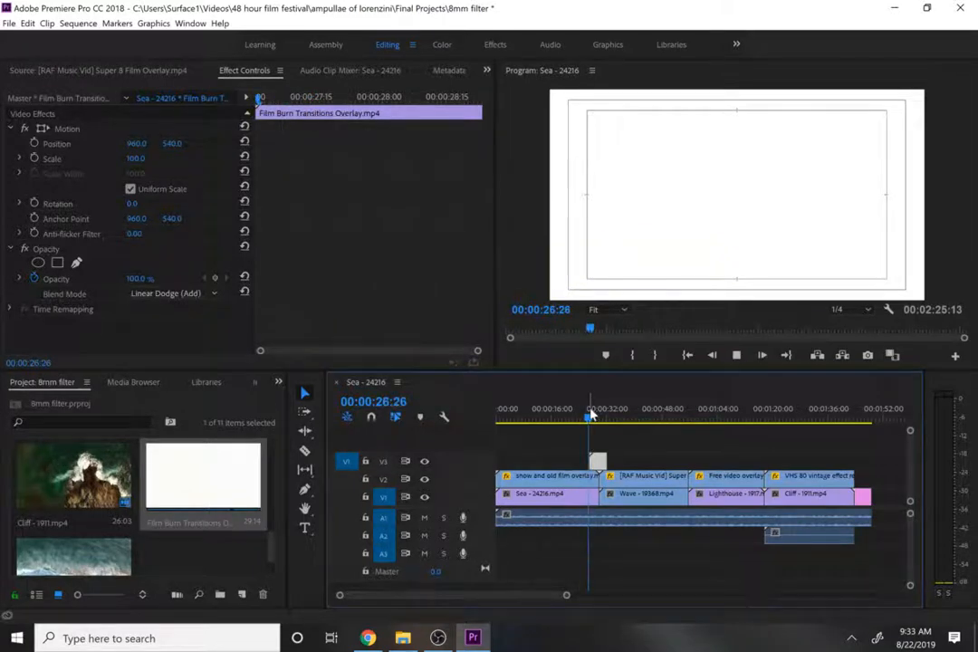
{"action": "key", "text": "space"}
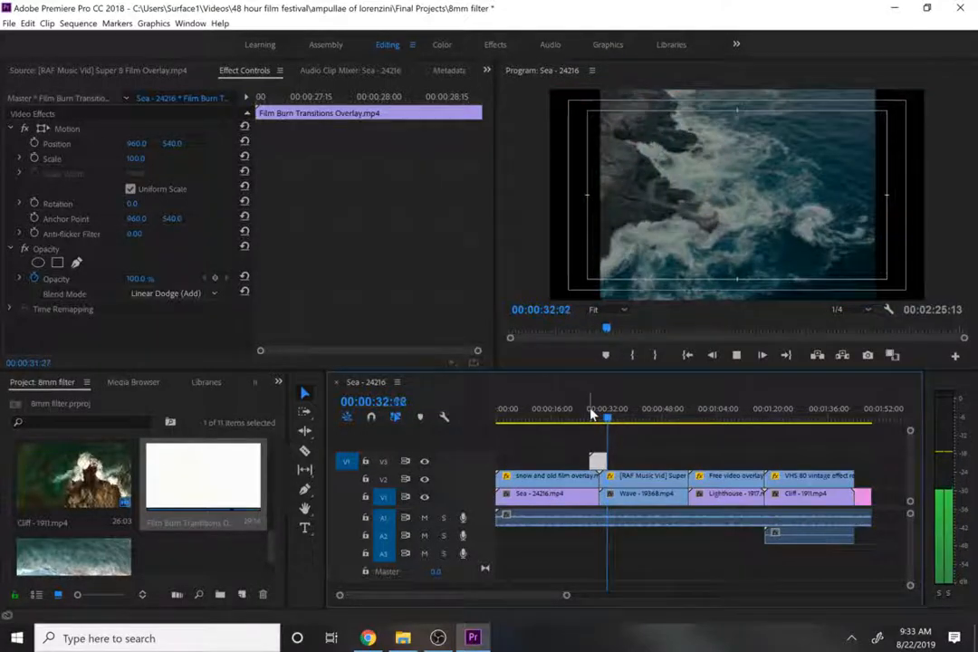
{"action": "key", "text": "space"}
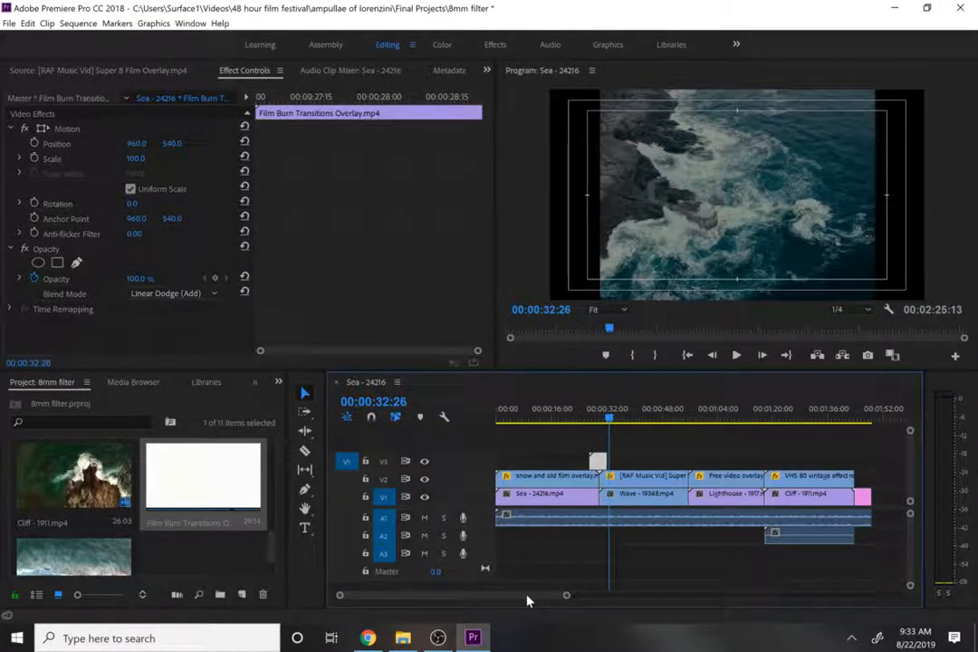
Isolate the next burn by splitting the remaining Film Burn overlay at 00:02:03:17 and 00:02:07:07.
{"action": "left_click_drag", "start_coordinate": [527, 595], "coordinate": [550, 601]}
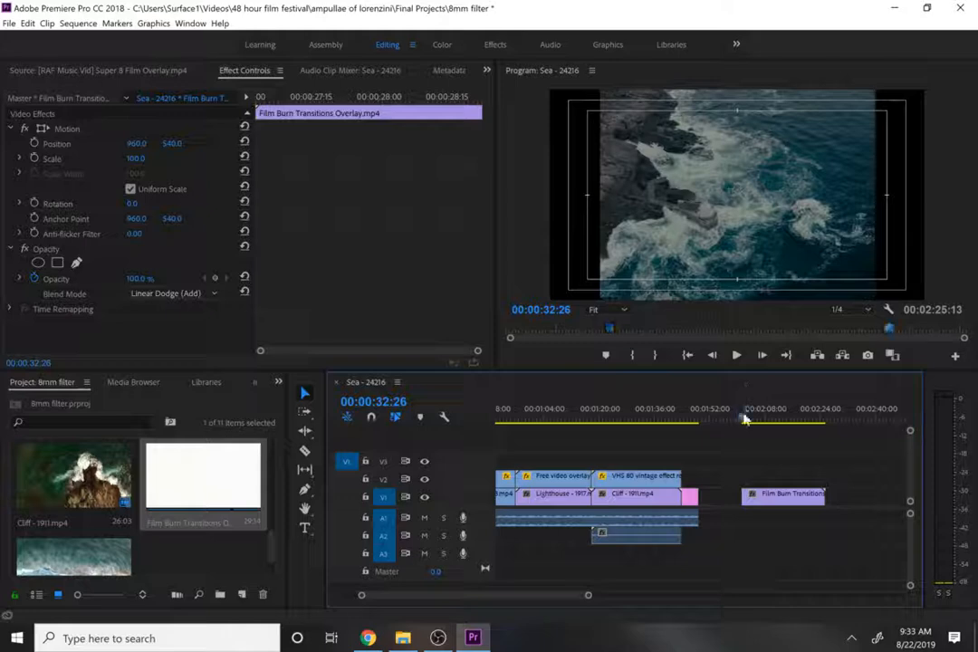
{"action": "left_click", "coordinate": [744, 419]}
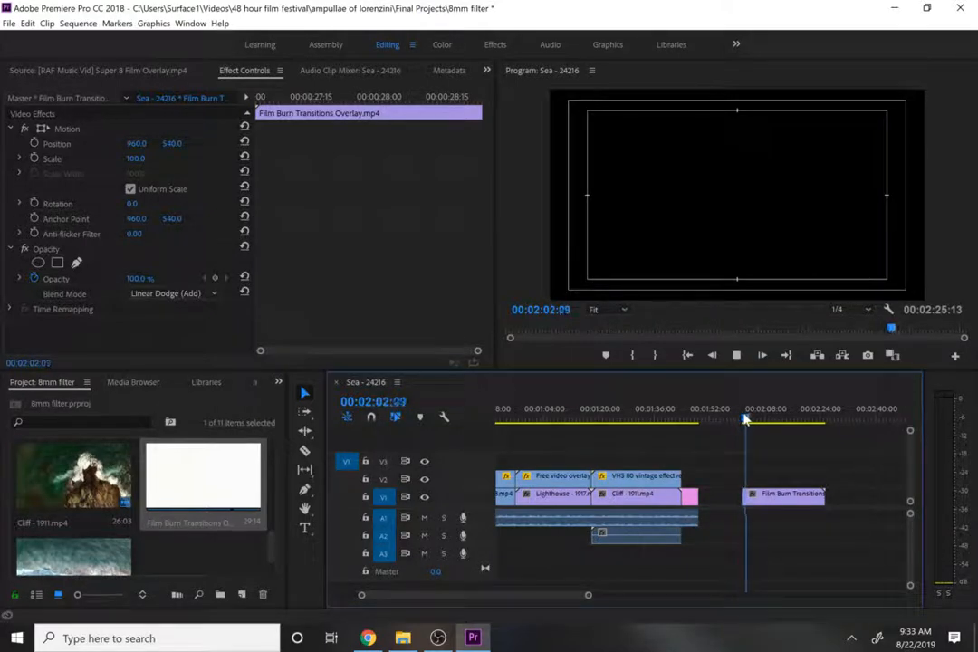
{"action": "key", "text": "space"}
{"action": "key", "text": "Left"}
{"action": "key", "text": "Left"}
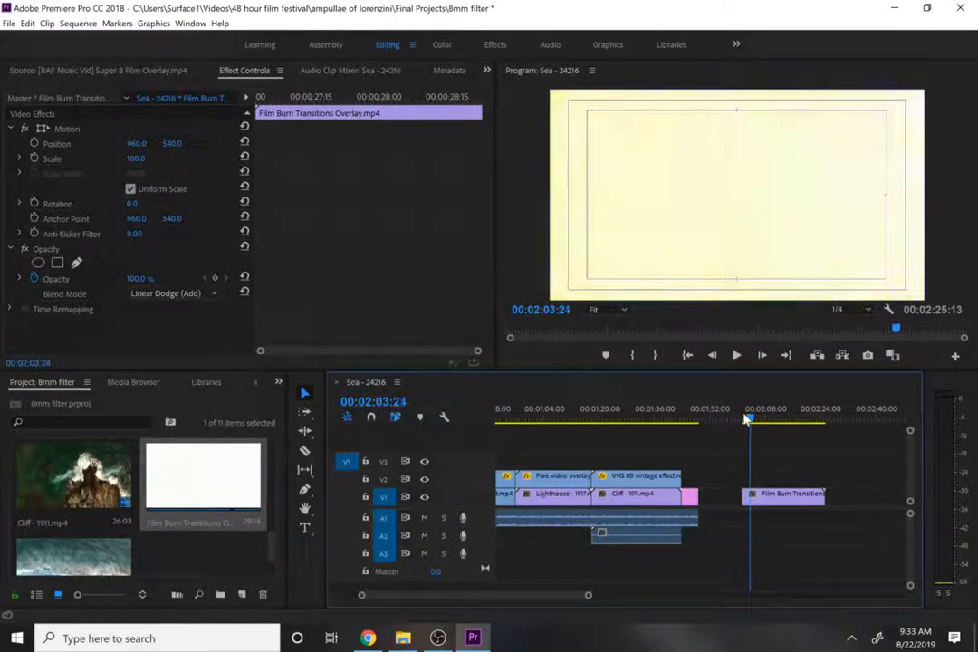
{"action": "key", "text": "Left"}
{"action": "key", "text": "Left"}
{"action": "key", "text": "Left"}
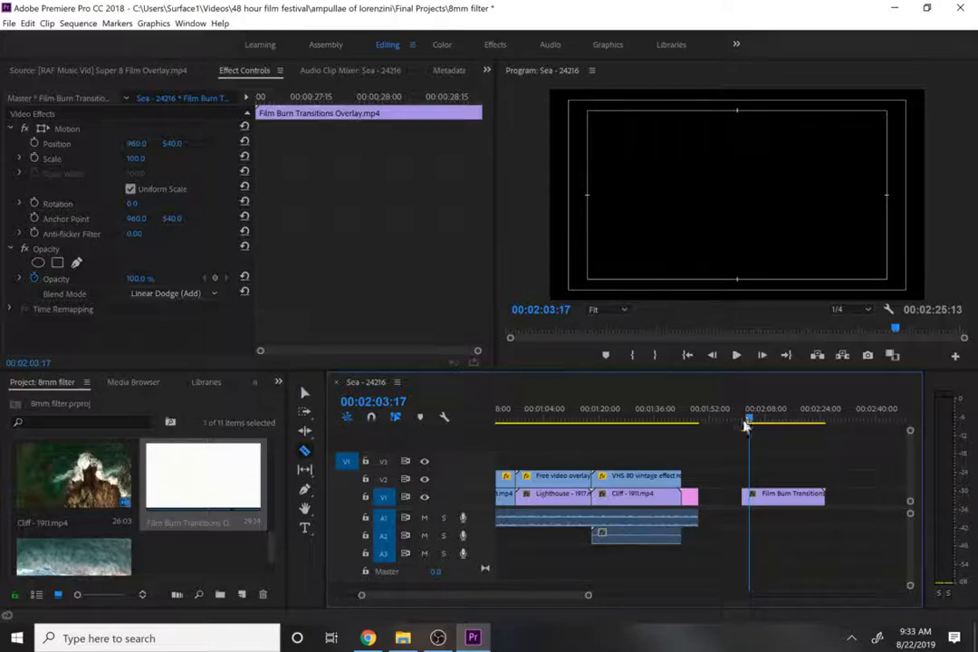
{"action": "key", "text": "space"}
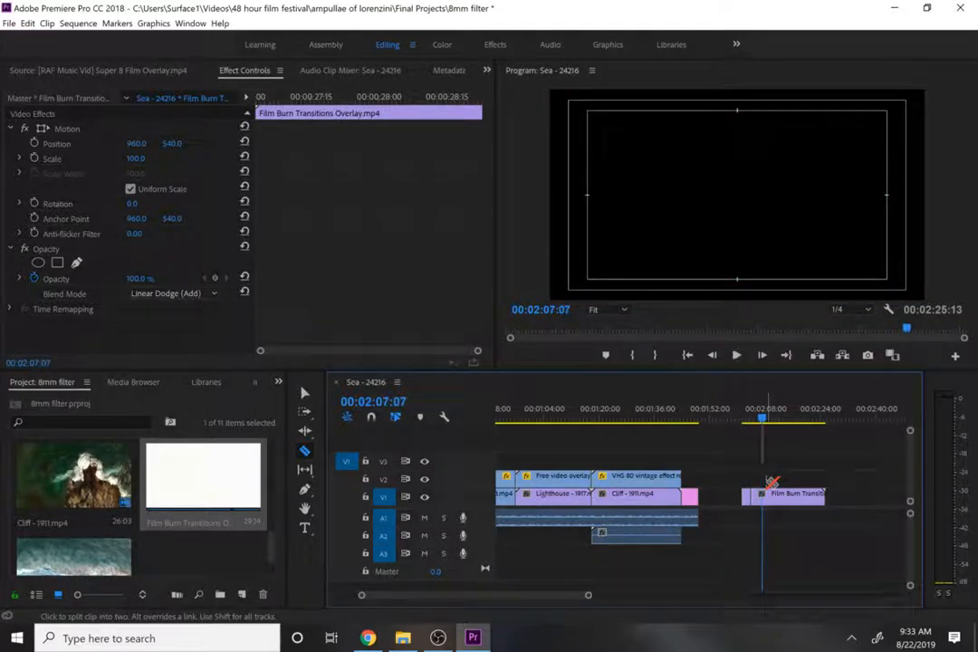
Move the isolated second burn segment to track V3, over the cut between the Wave and Lighthouse clips.
{"action": "key", "text": "v"}
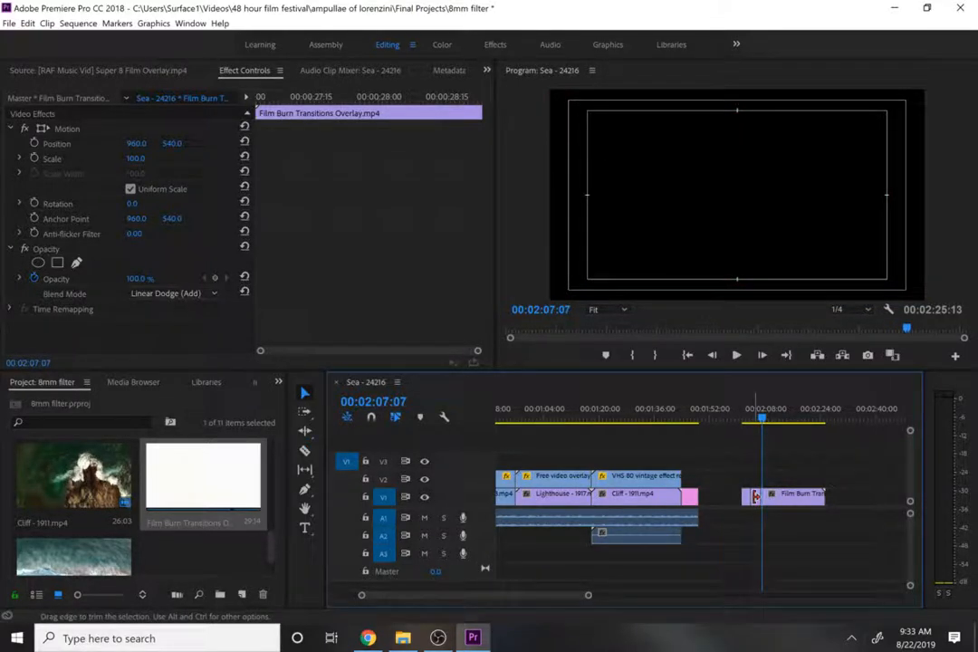
{"action": "left_click", "coordinate": [757, 505]}
{"action": "mouse_move", "coordinate": [757, 497]}
{"action": "left_mouse_down"}
{"action": "mouse_move", "coordinate": [616, 441]}
{"action": "mouse_move", "coordinate": [517, 458]}
{"action": "left_mouse_up"}
Set the blend mode of the burn segment over the Wave and Lighthouse cut to Screen.
{"action": "left_click", "coordinate": [517, 421]}
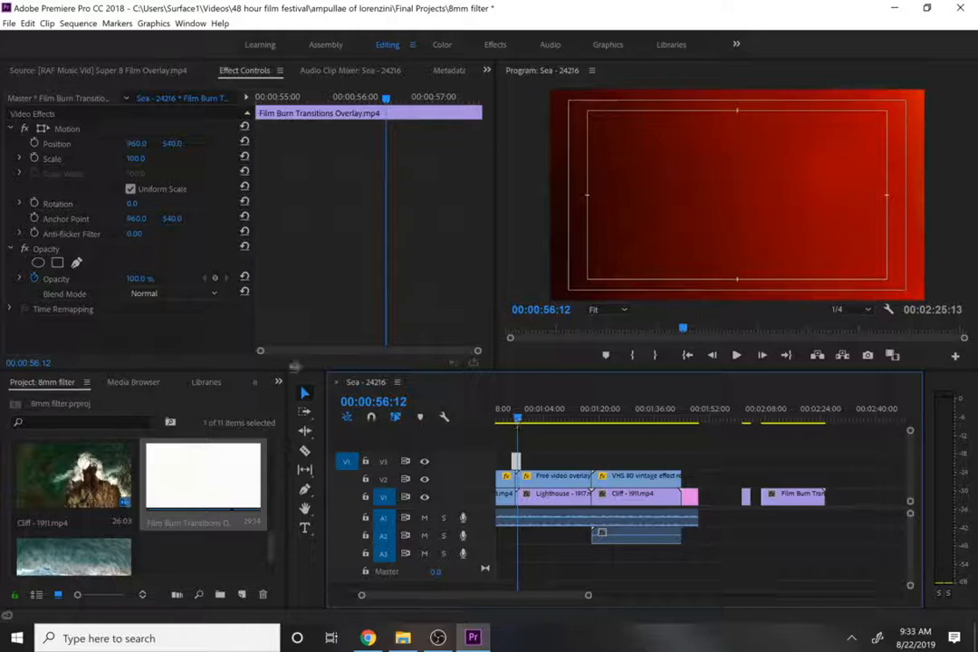
{"action": "left_click", "coordinate": [145, 294]}
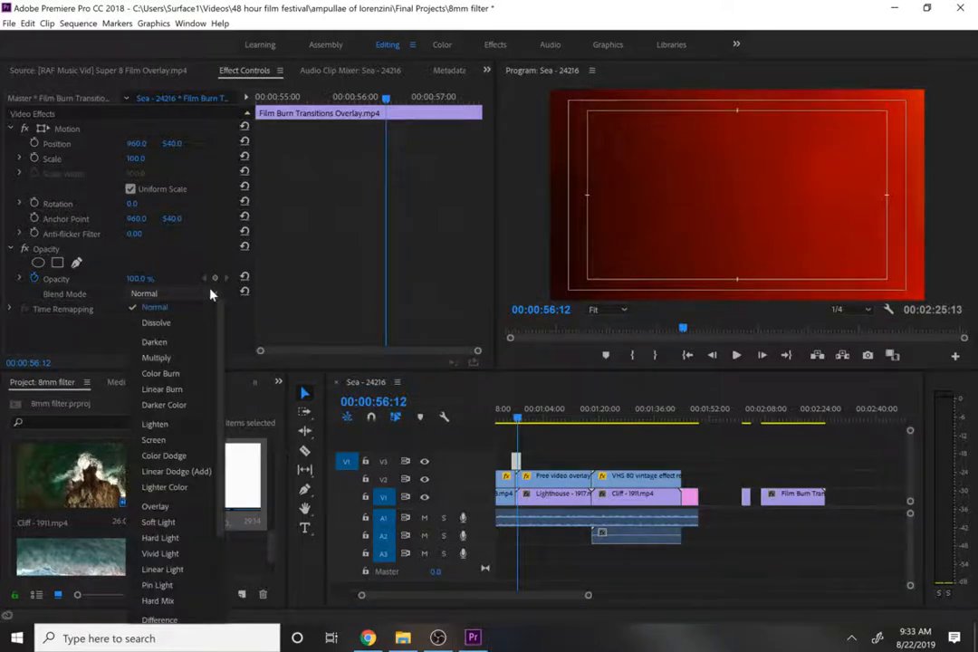
{"action": "left_click", "coordinate": [169, 441]}
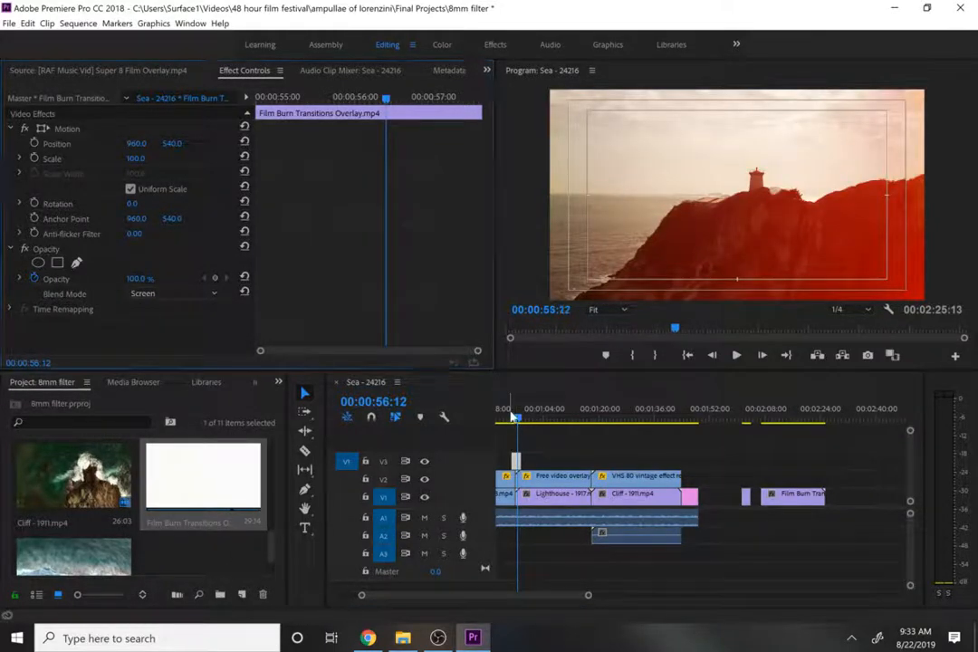
Fit the whole sequence in the timeline and play back the film burn transition into the Lighthouse clip.
{"action": "left_click", "coordinate": [511, 416]}
{"action": "key", "text": "backslash"}
{"action": "key", "text": "space"}
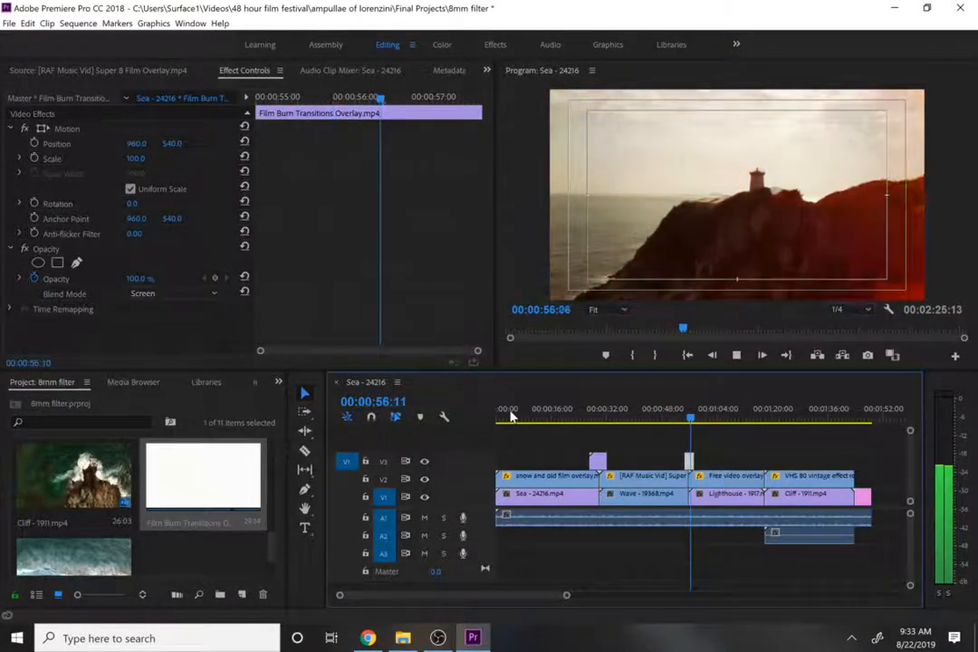
{"action": "key", "text": "space"}
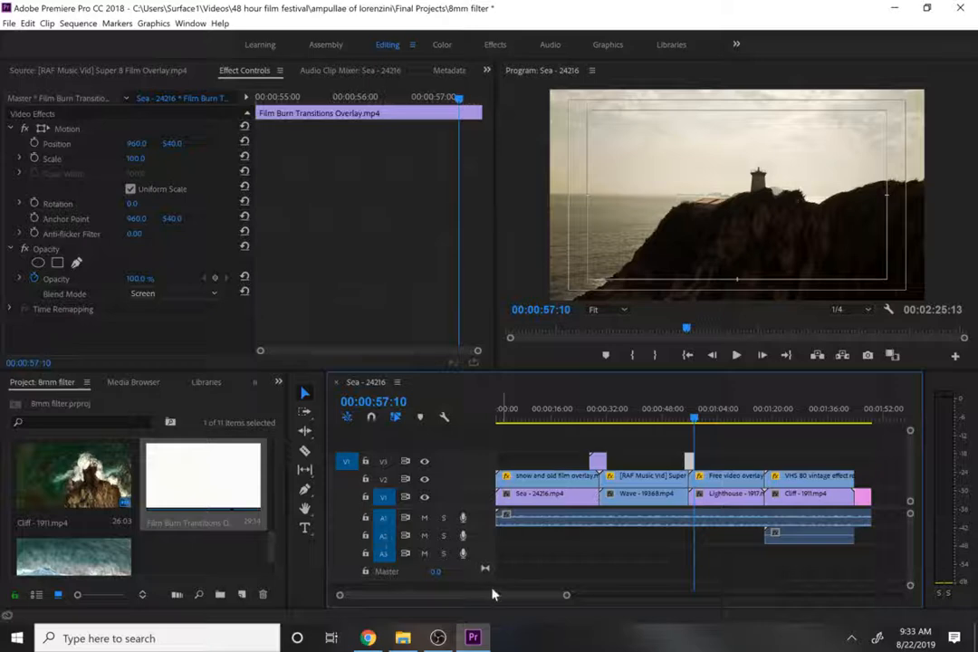
Isolate the next burn by splitting the remaining Film Burn overlay at about 00:02:09 and at 00:02:11:29.
{"action": "left_click_drag", "start_coordinate": [492, 595], "coordinate": [512, 595]}
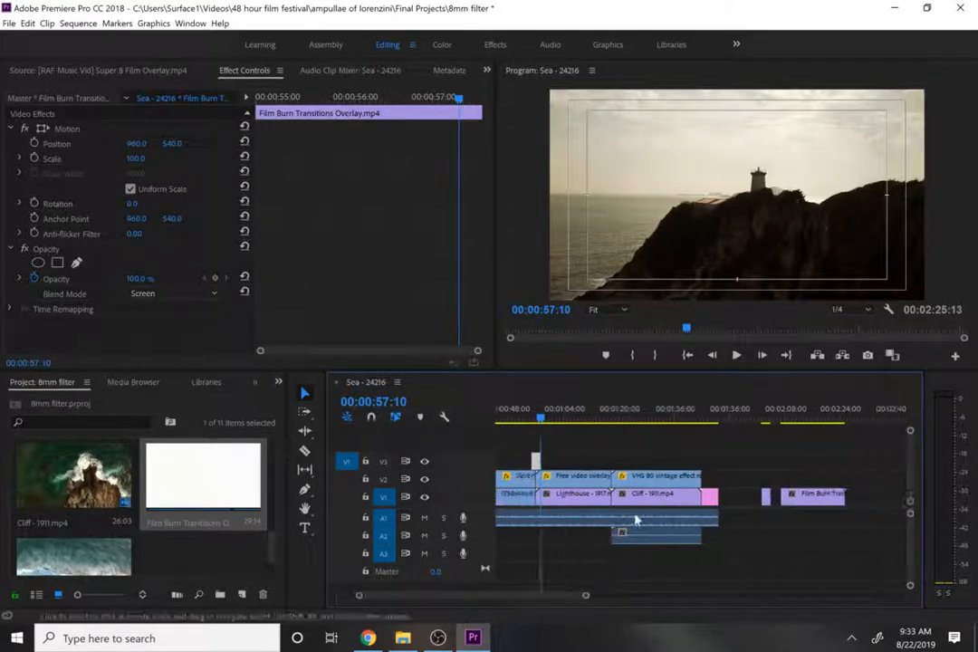
{"action": "left_click", "coordinate": [792, 419]}
{"action": "left_click_drag", "start_coordinate": [790, 423], "coordinate": [782, 426]}
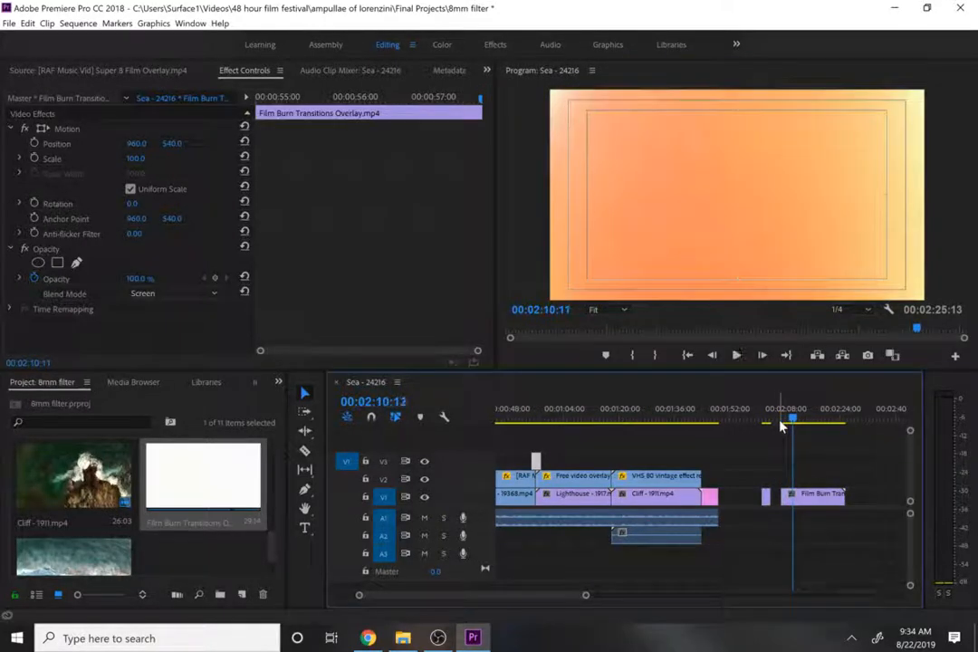
{"action": "key", "text": "Left"}
{"action": "key", "text": "Left"}
{"action": "key", "text": "Left"}
{"action": "key", "text": "Left"}
{"action": "key", "text": "Left"}
{"action": "key", "text": "Left"}
{"action": "key", "text": "Left"}
{"action": "key", "text": "Left"}
{"action": "key", "text": "Left"}
{"action": "key", "text": "Left"}
{"action": "key", "text": "Left"}
{"action": "key", "text": "Left"}
{"action": "key", "text": "Left"}
{"action": "key", "text": "Left"}
{"action": "key", "text": "Left"}
{"action": "key", "text": "Left"}
{"action": "key", "text": "Left"}
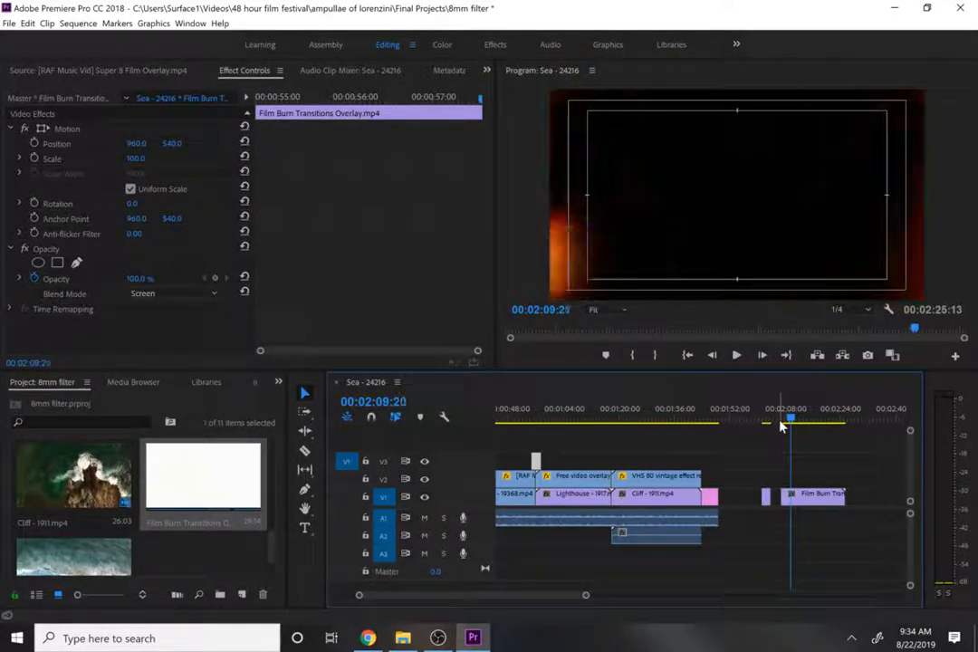
{"action": "key", "text": "c"}
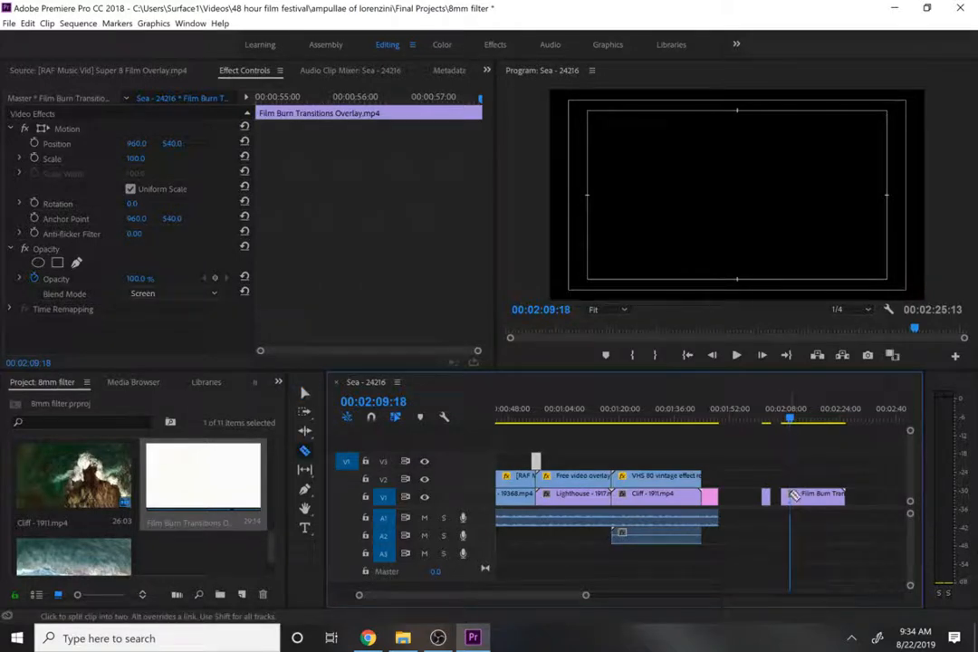
{"action": "key", "text": "space"}
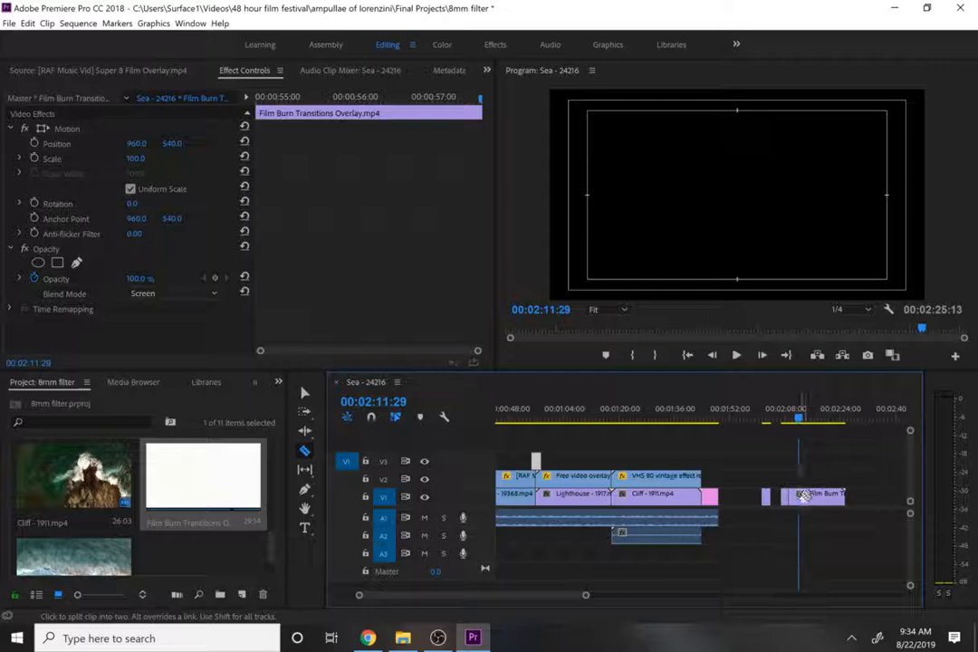
Move the isolated burn segment to track V3 over the Lighthouse and Cliff cut, and set its blend mode to Color Dodge.
{"action": "key", "text": "v"}
{"action": "mouse_move", "coordinate": [795, 498]}
{"action": "left_mouse_down"}
{"action": "mouse_move", "coordinate": [684, 460]}
{"action": "mouse_move", "coordinate": [613, 461]}
{"action": "left_mouse_up"}
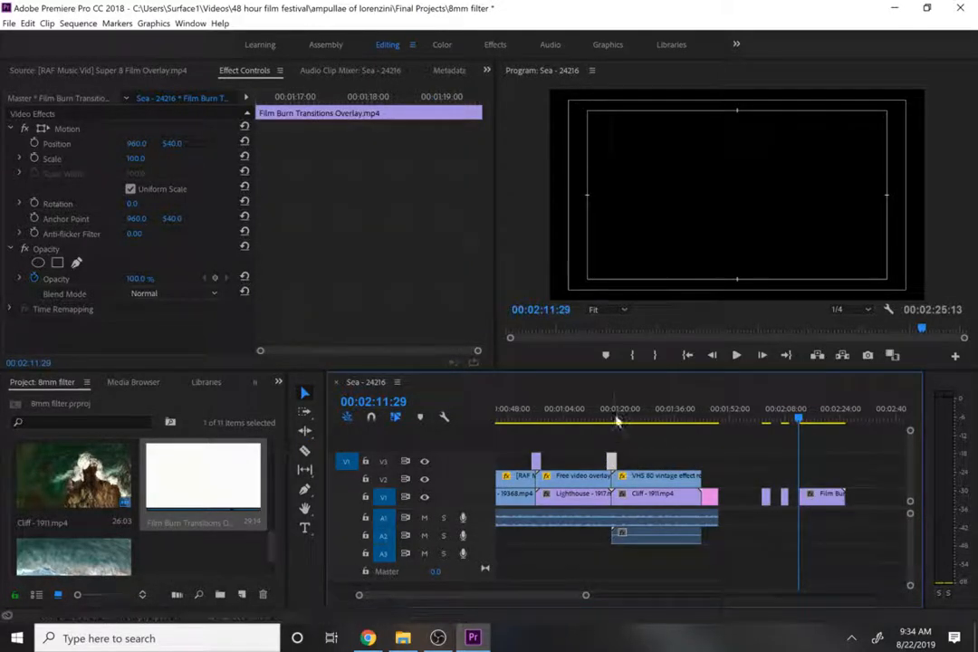
{"action": "left_click", "coordinate": [613, 418]}
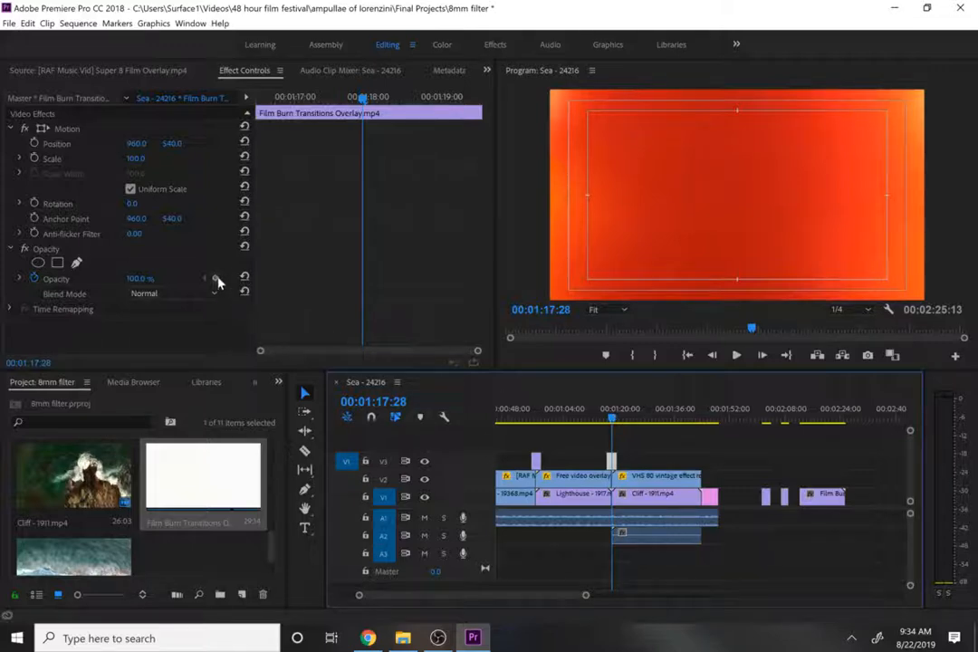
{"action": "left_click", "coordinate": [198, 295]}
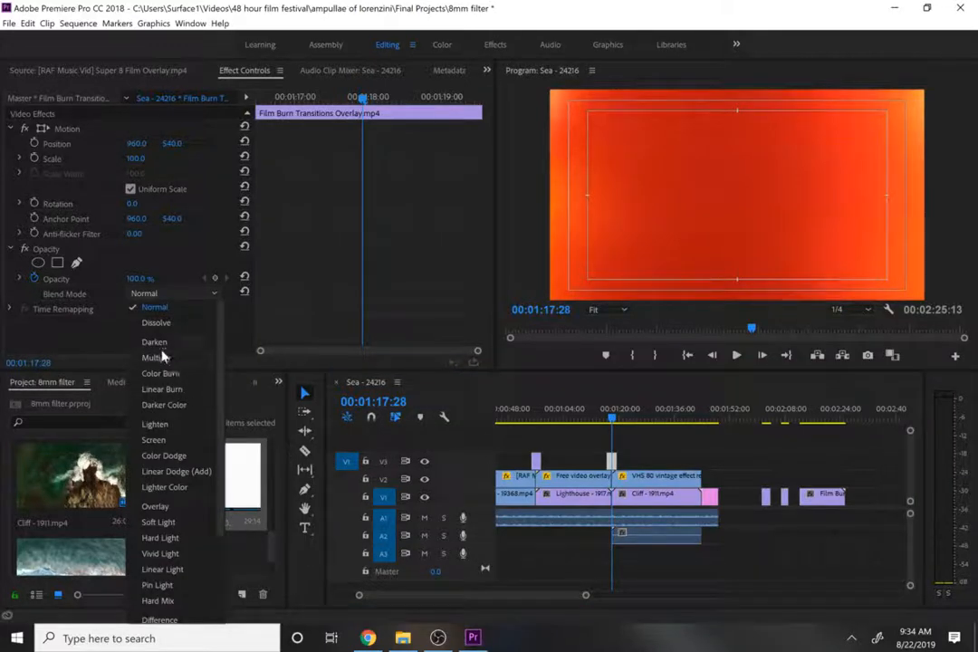
{"action": "left_click", "coordinate": [162, 456]}
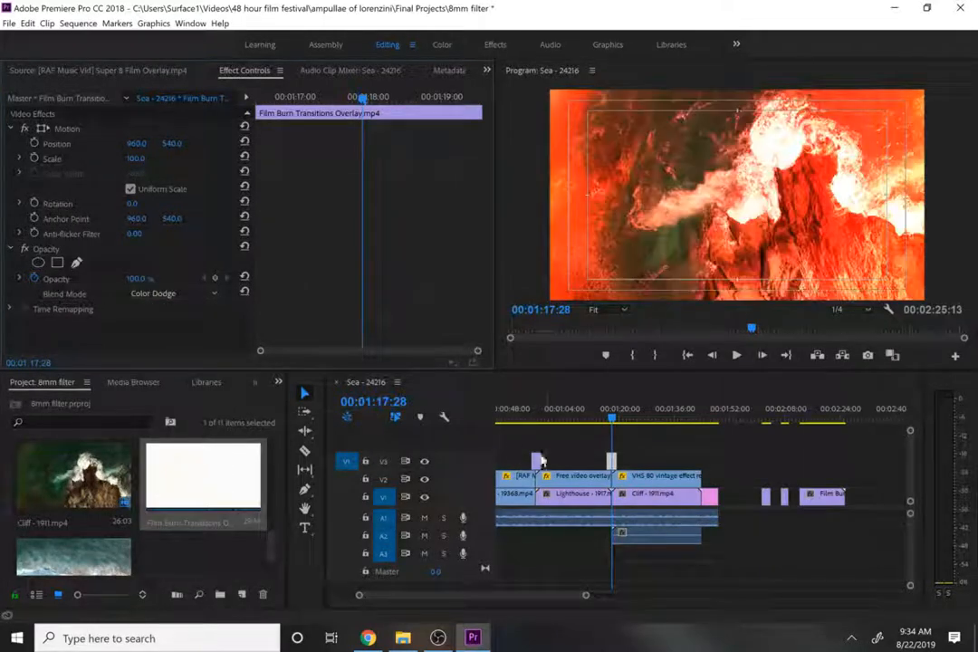
{"action": "left_click_drag", "start_coordinate": [612, 419], "coordinate": [608, 417]}
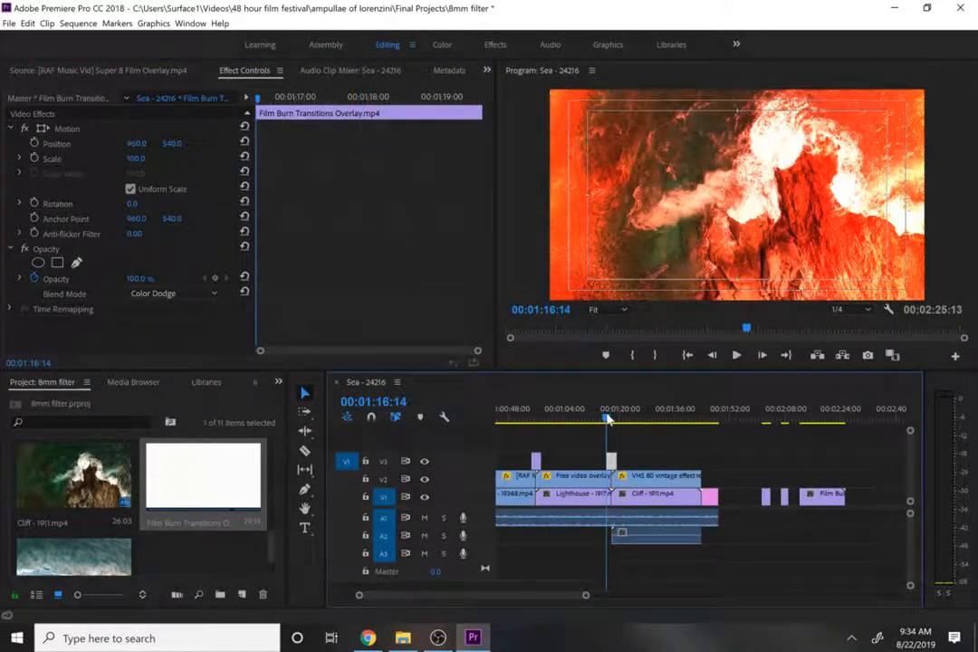
{"action": "key", "text": "space"}
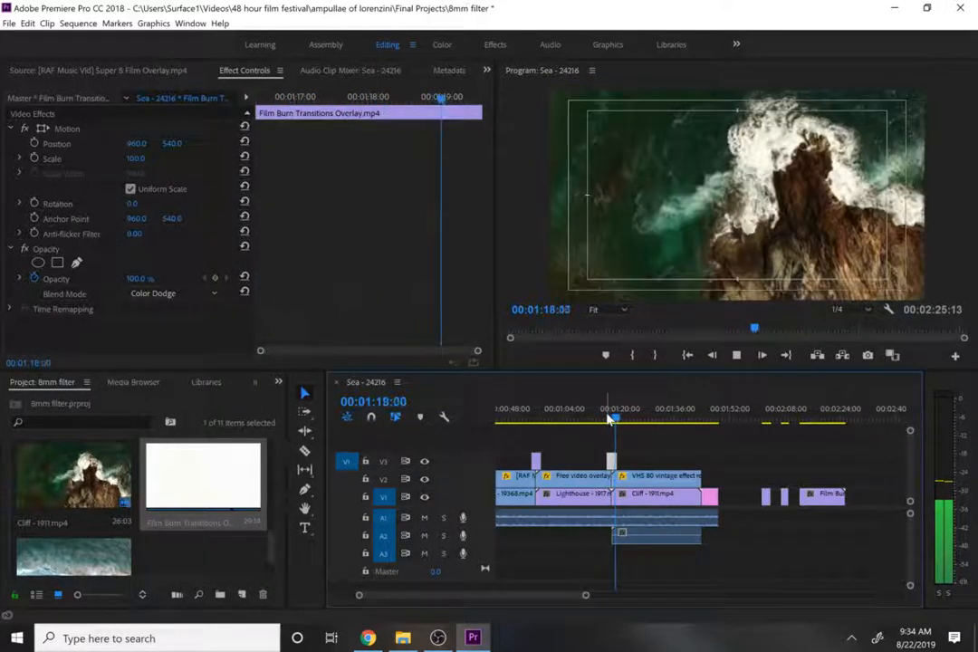
{"action": "key", "text": "space"}
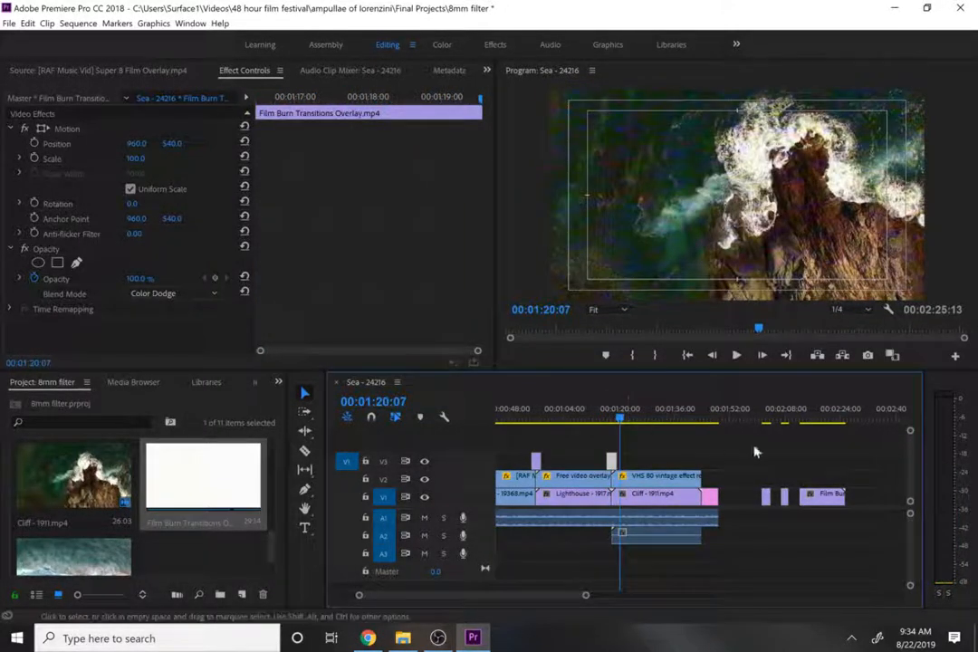
Isolate another burn from the remaining Film Burn overlay, splitting it at the burn's start and at 00:02:18:21.
{"action": "left_click_drag", "start_coordinate": [796, 414], "coordinate": [813, 426]}
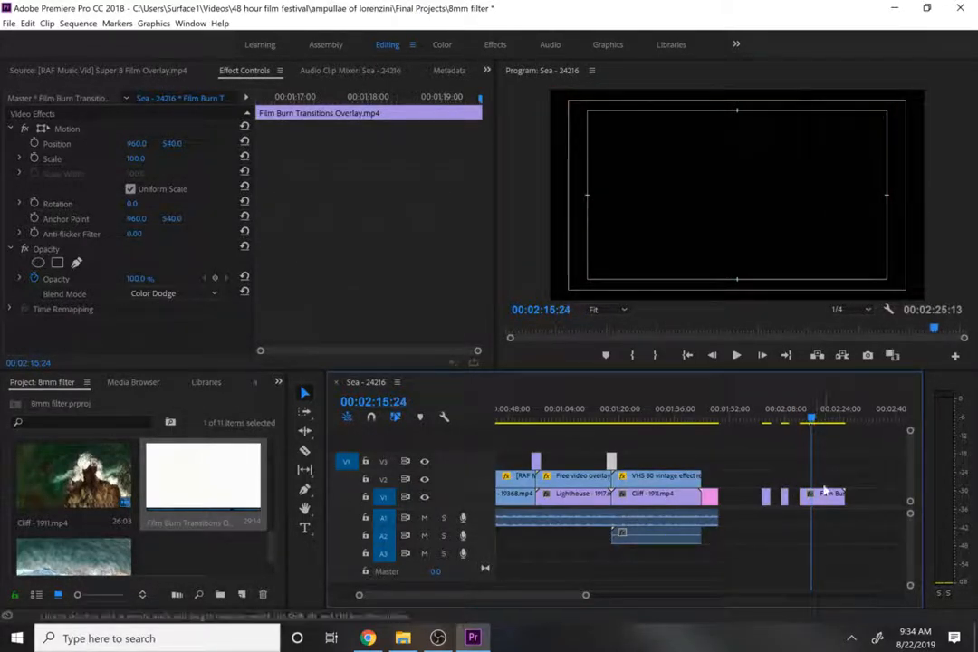
{"action": "key", "text": "c"}
{"action": "key", "text": "space"}
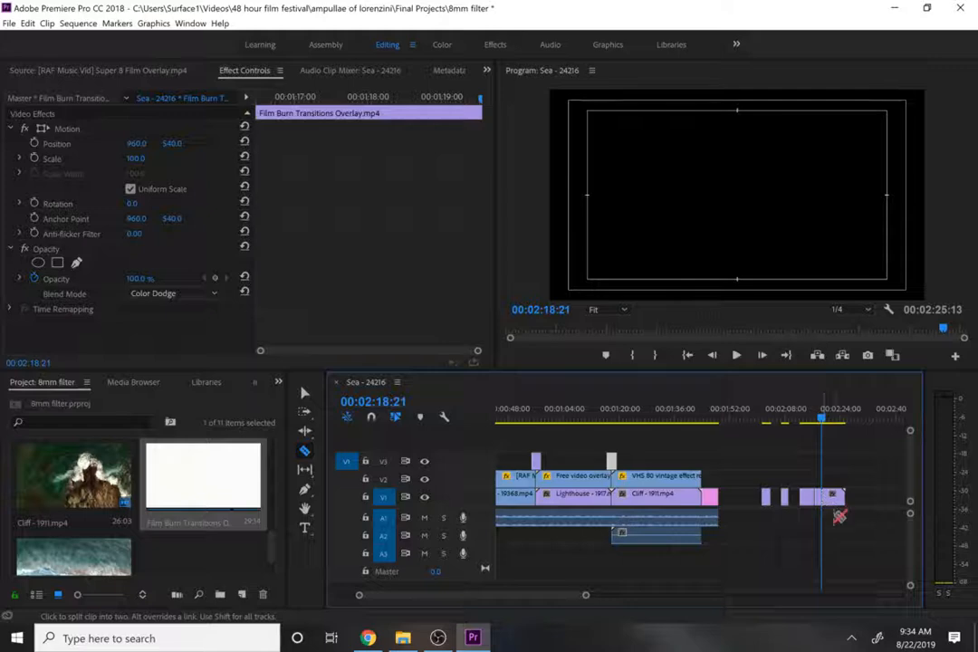
Move the isolated burn to V3 over the cut between the Cliff clip and title, and set its blend mode to Linear Dodge (Add).
{"action": "key", "text": "v"}
{"action": "left_click_drag", "start_coordinate": [818, 500], "coordinate": [702, 462]}
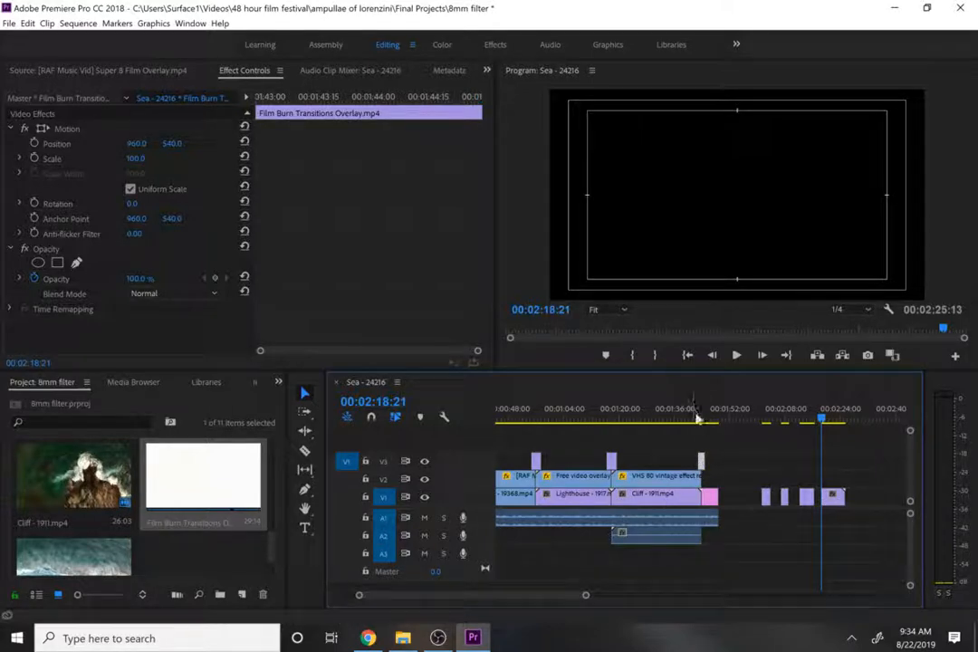
{"action": "left_click", "coordinate": [698, 422]}
{"action": "left_click", "coordinate": [700, 422]}
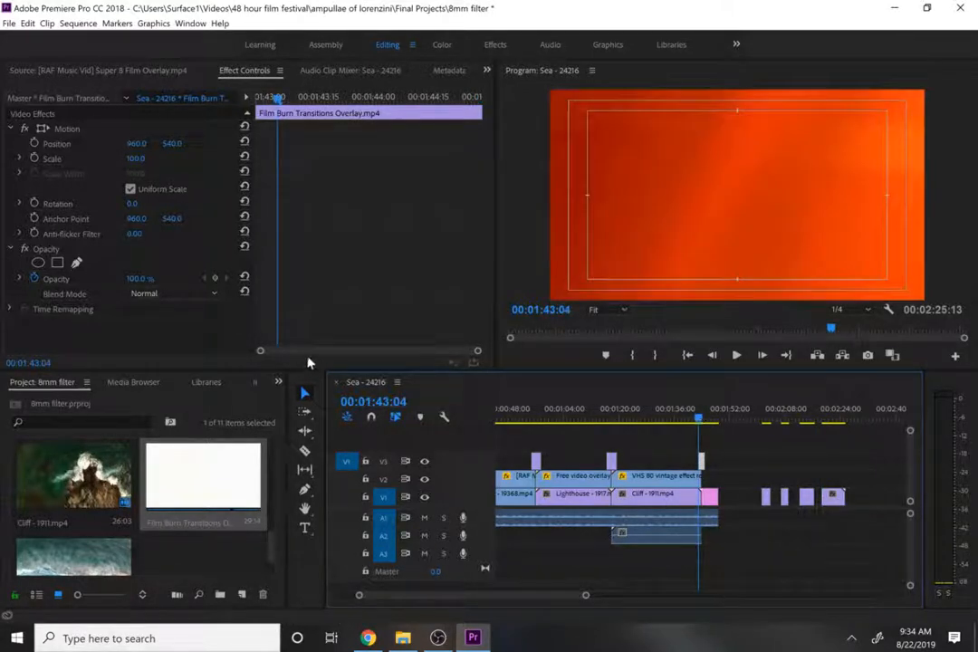
{"action": "left_click", "coordinate": [204, 293]}
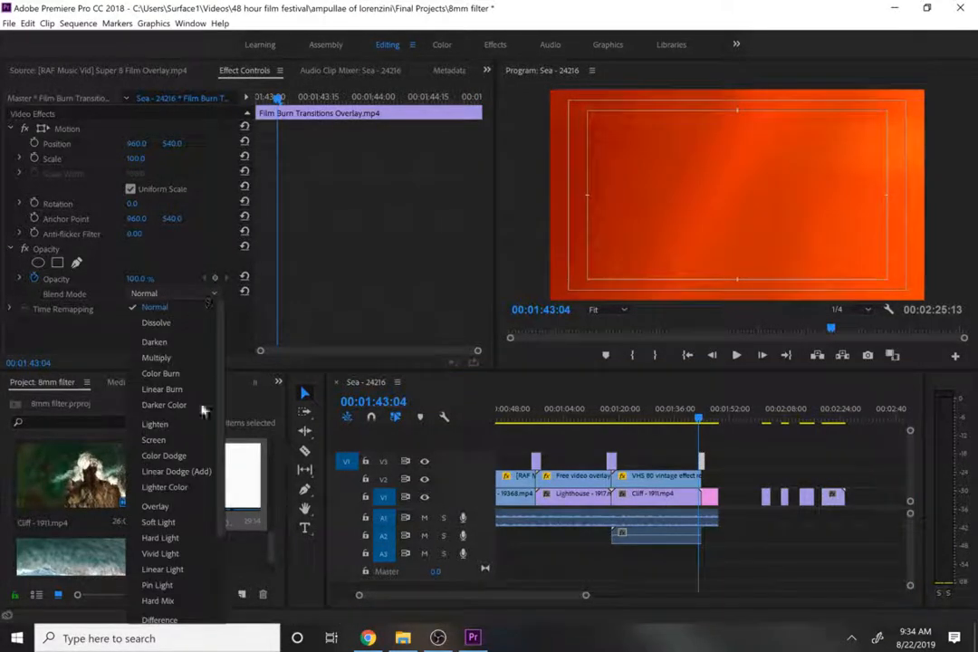
{"action": "left_click", "coordinate": [181, 472]}
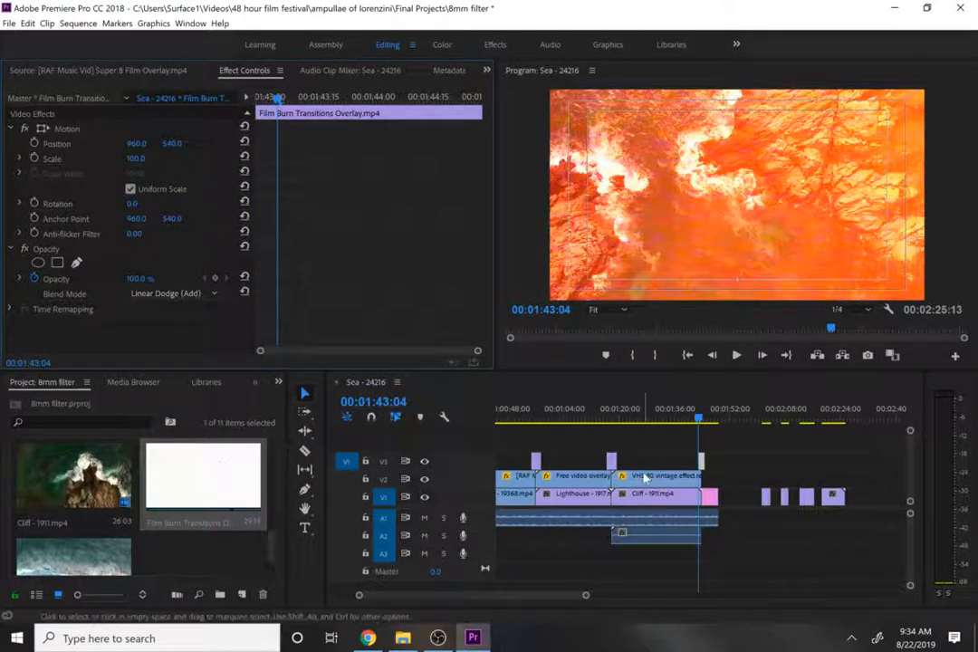
{"action": "key", "text": "space"}
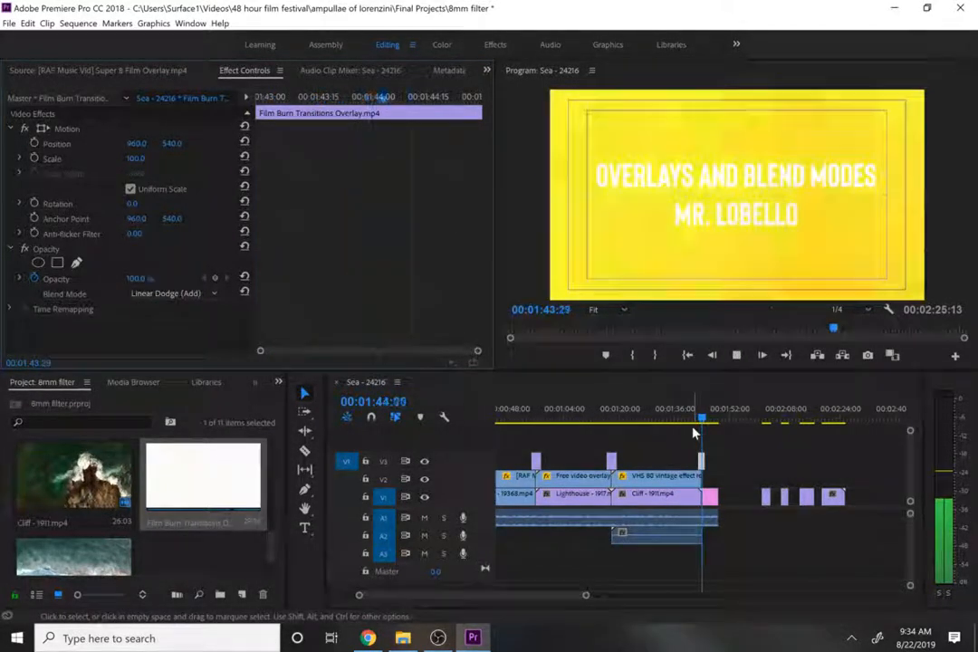
{"action": "key", "text": "space"}
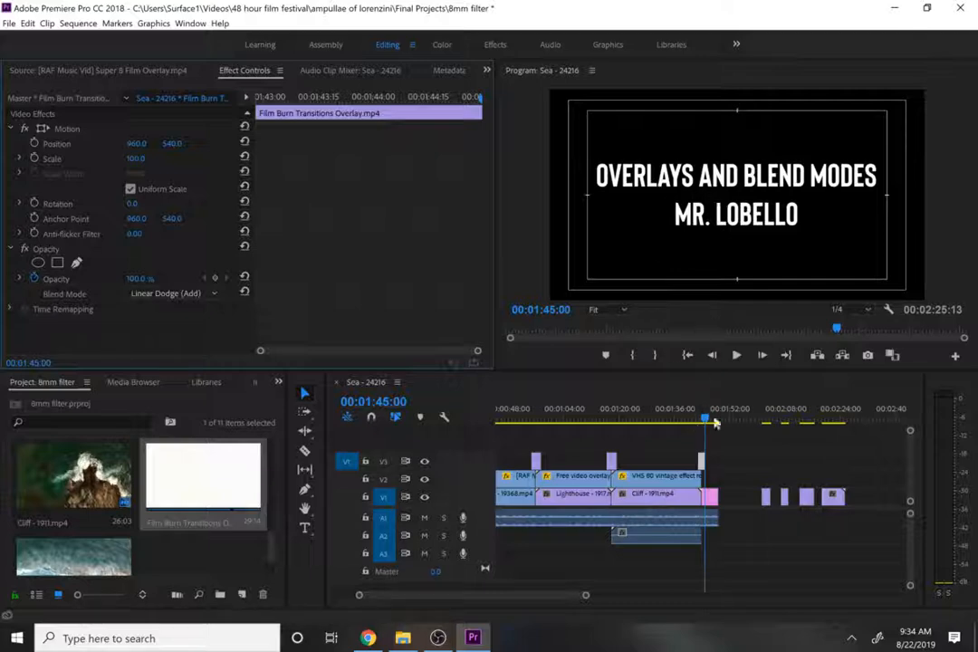
Reposition the title text slightly lower in the frame.
{"action": "left_click", "coordinate": [731, 201]}
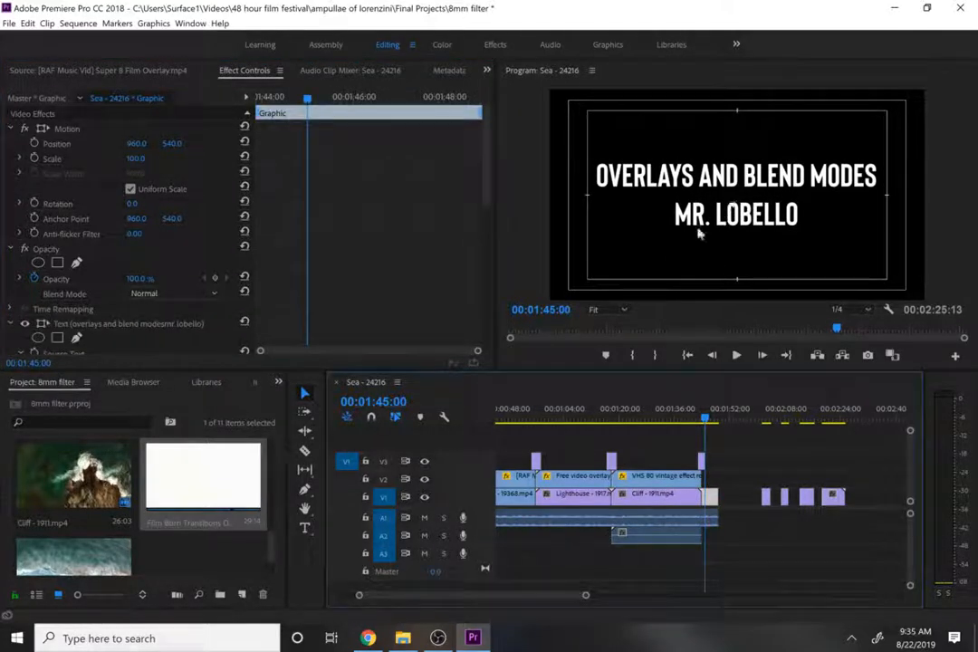
{"action": "left_click", "coordinate": [737, 204]}
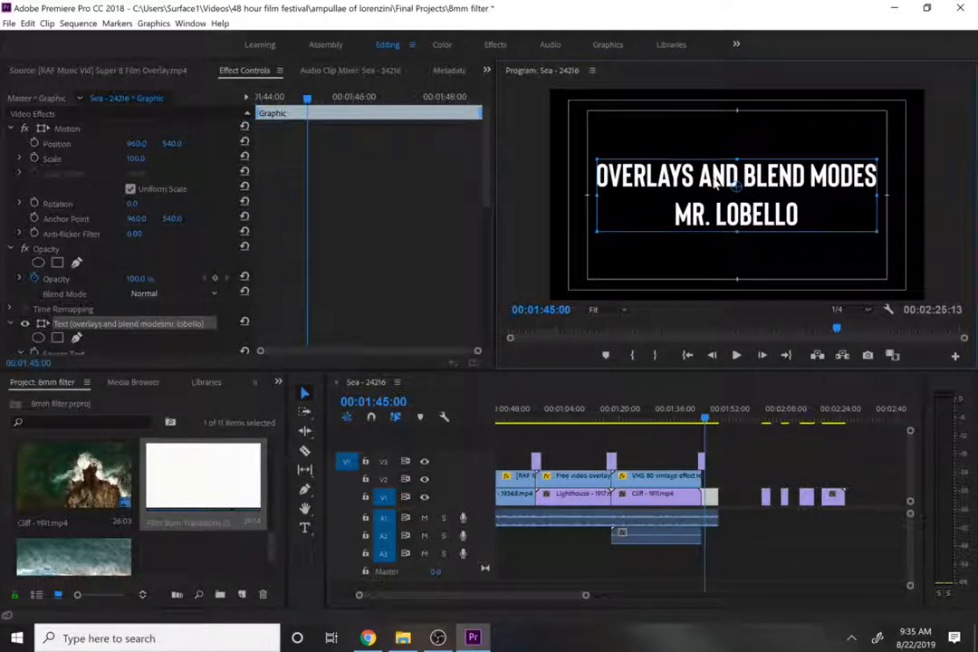
{"action": "left_click_drag", "start_coordinate": [716, 183], "coordinate": [712, 185]}
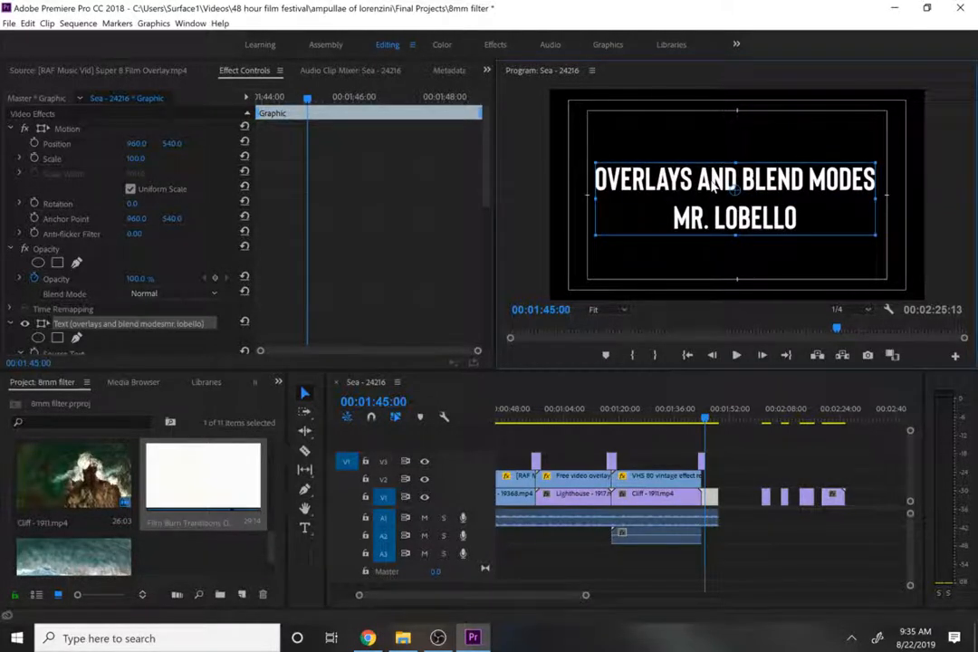
{"action": "left_click_drag", "start_coordinate": [714, 184], "coordinate": [713, 182]}
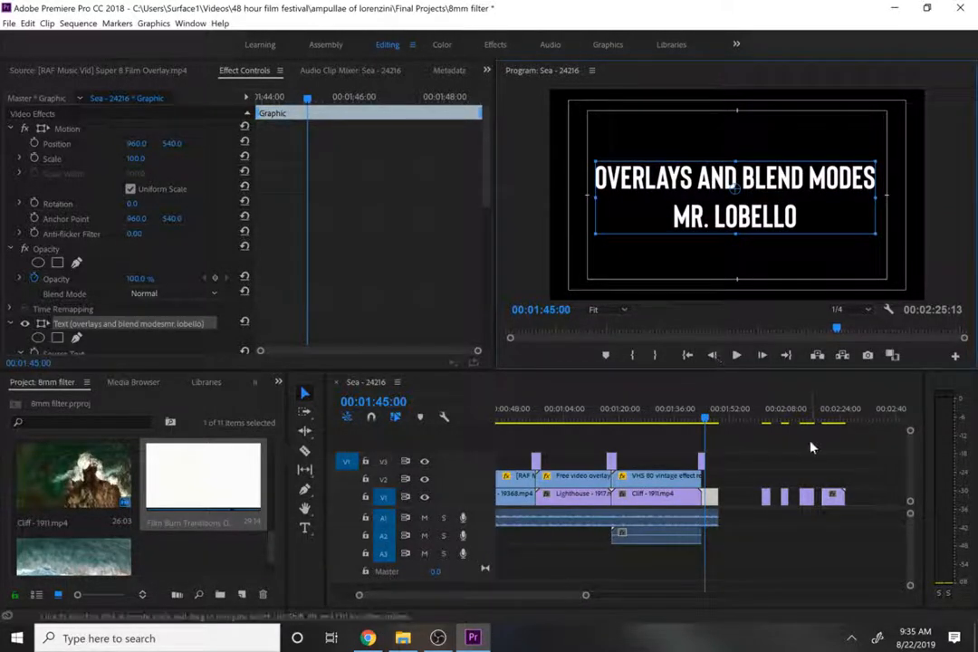
Delete the leftover Film Burn overlay pieces on track V1 after the title.
{"action": "left_click", "coordinate": [874, 528]}
{"action": "key", "text": "Delete"}
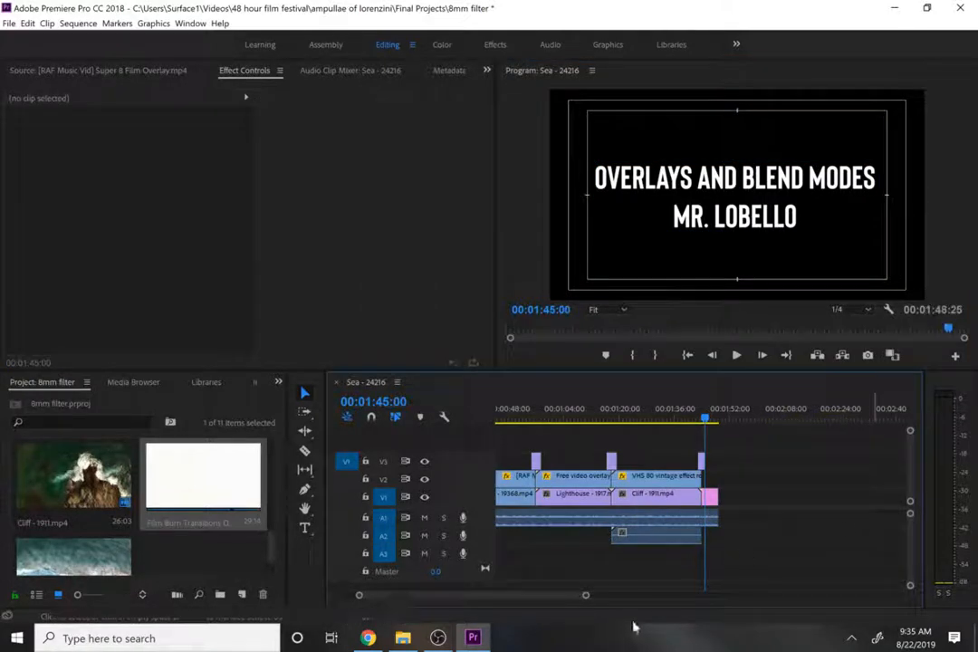
{"action": "left_click_drag", "start_coordinate": [585, 596], "coordinate": [631, 602]}
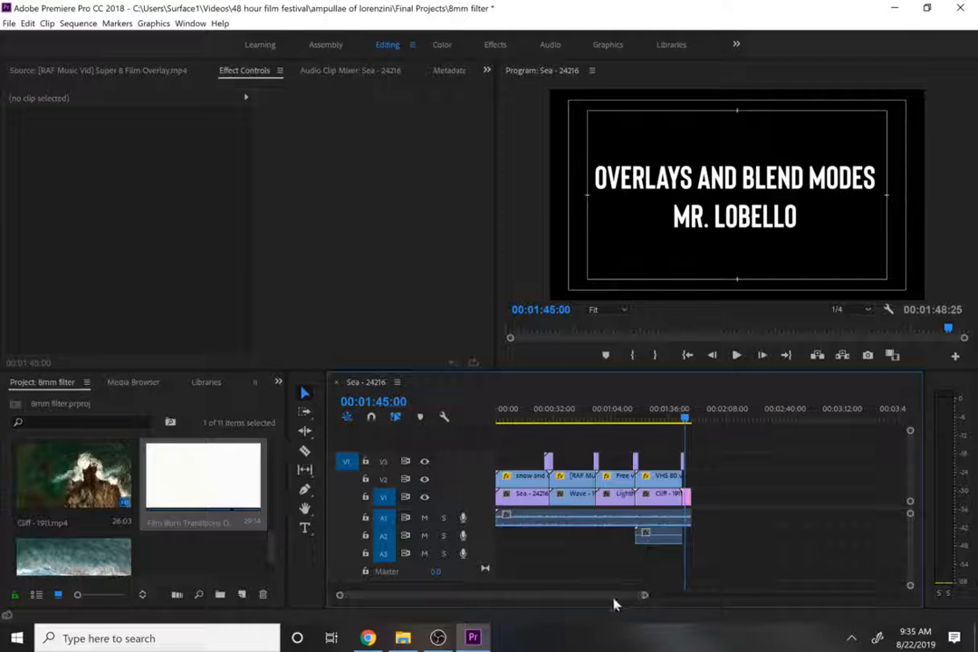
{"action": "left_click", "coordinate": [654, 536]}
{"action": "left_click", "coordinate": [536, 518]}
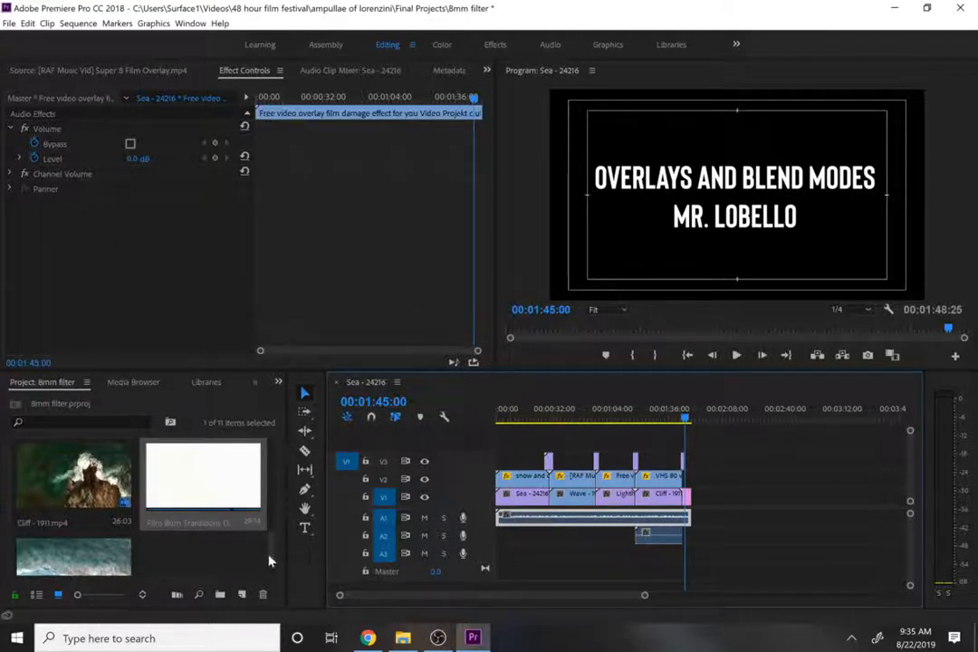
Rename the Sea - 24216 sequence in the project as "overlays and blend modes".
{"action": "scroll", "coordinate": [268, 561], "scroll_direction": "up", "scroll_amount": 5}
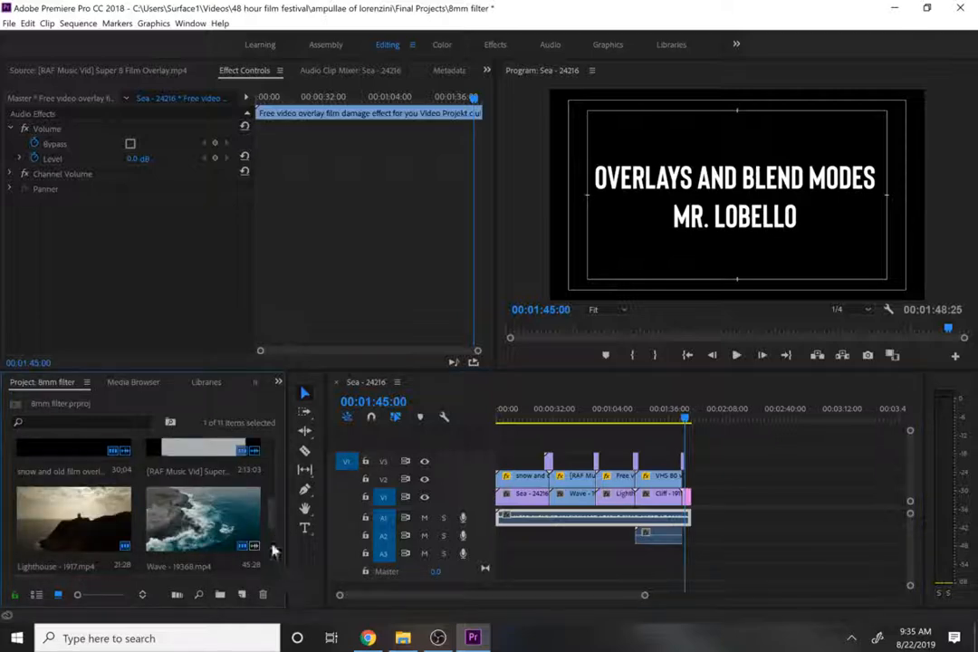
{"action": "scroll", "coordinate": [272, 553], "scroll_direction": "down", "scroll_amount": 5}
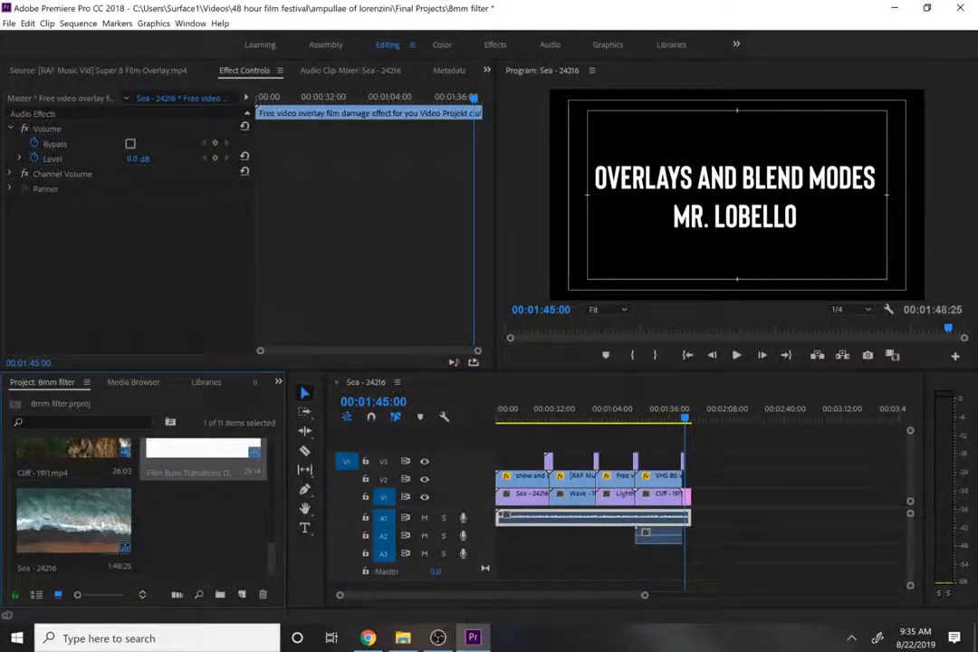
{"action": "left_click", "coordinate": [88, 523]}
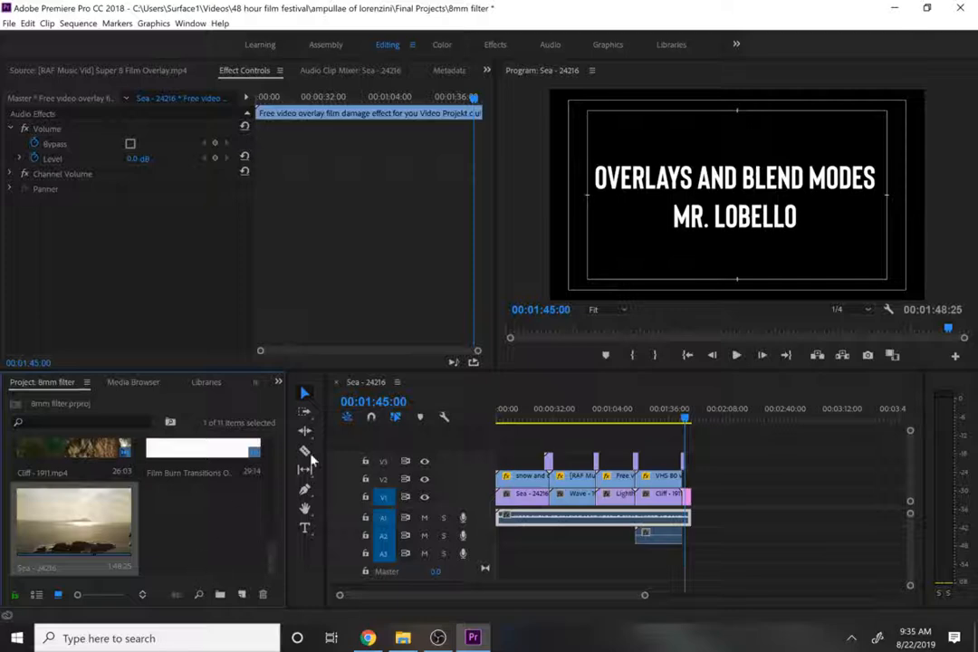
{"action": "left_click", "coordinate": [39, 565]}
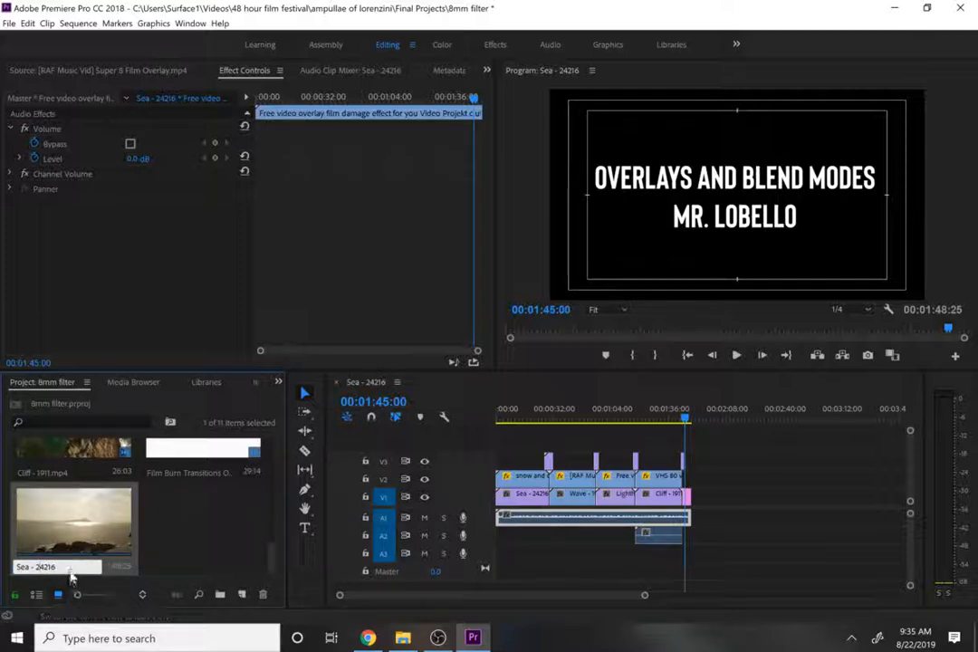
{"action": "key", "text": "ctrl+a"}
{"action": "type", "text": "fi"}
{"action": "type", "text": "modes"}
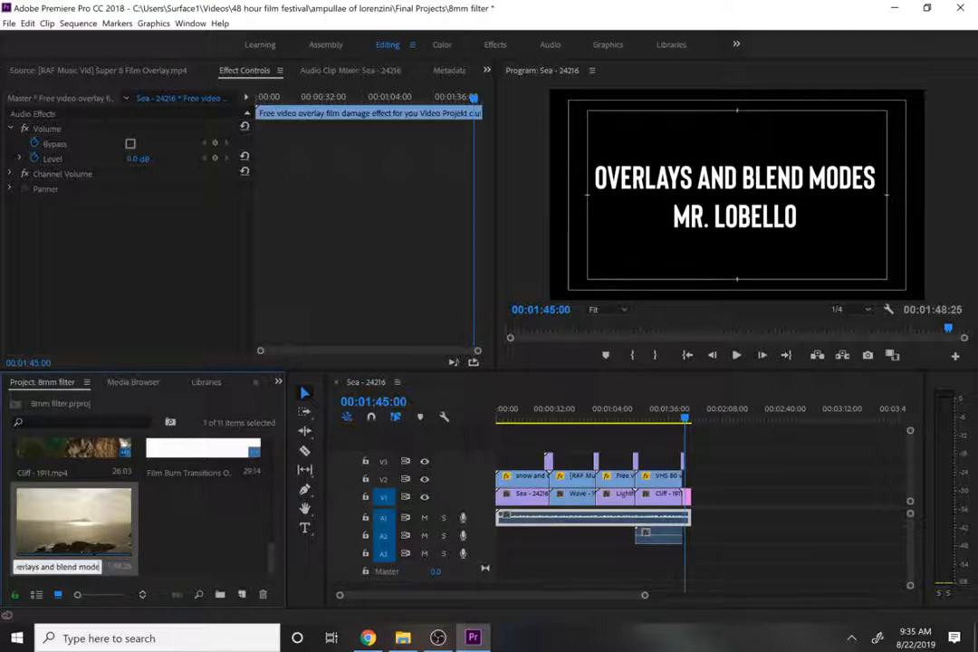
{"action": "key", "text": "Return"}
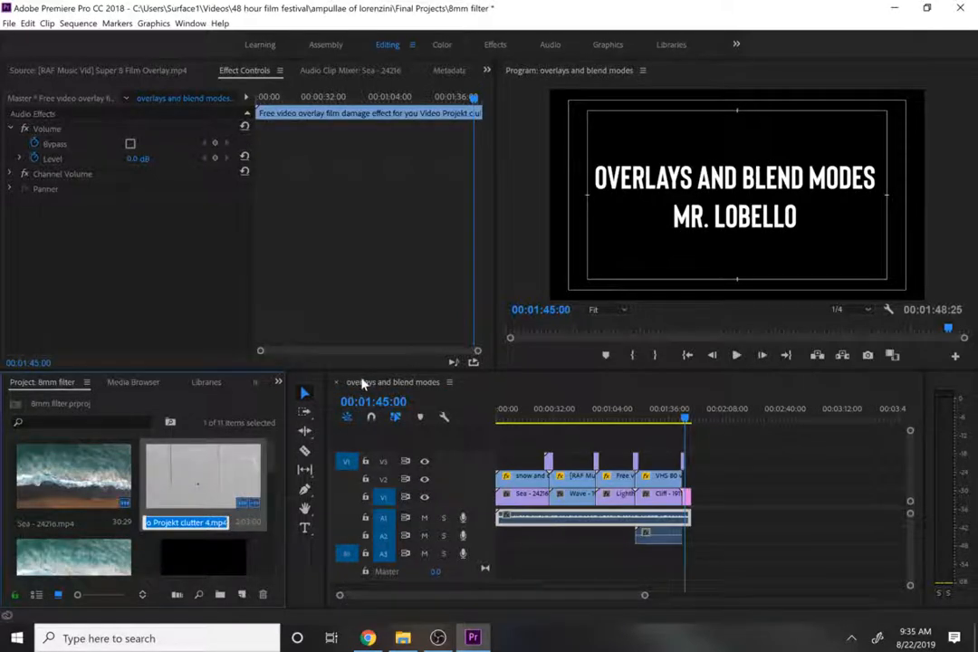
{"action": "left_click", "coordinate": [787, 535]}
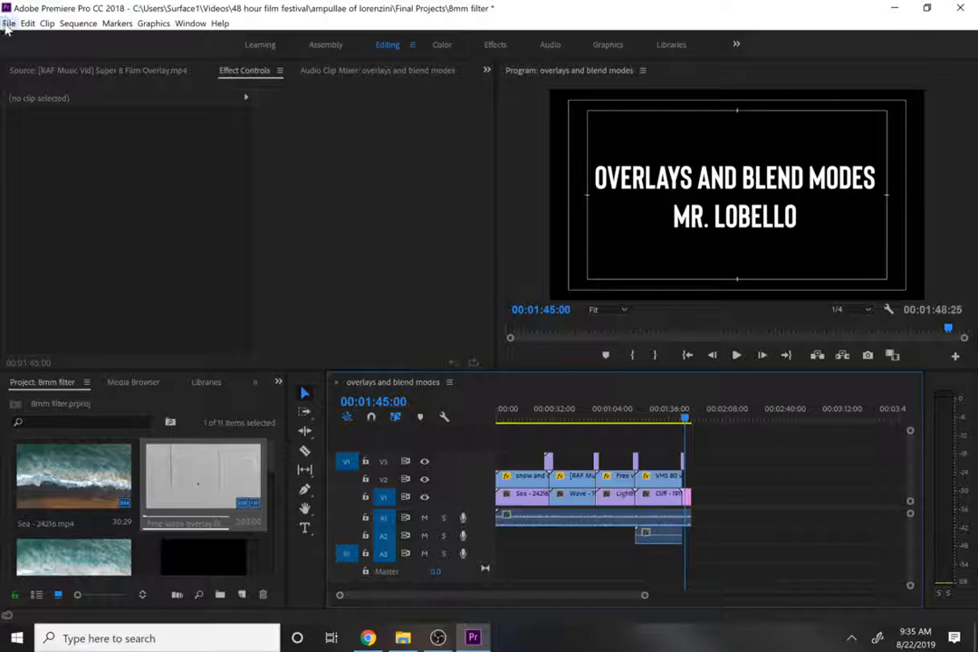
Export the sequence as H.264 video using the Match Source - Medium bitrate preset.
{"action": "left_click", "coordinate": [9, 22]}
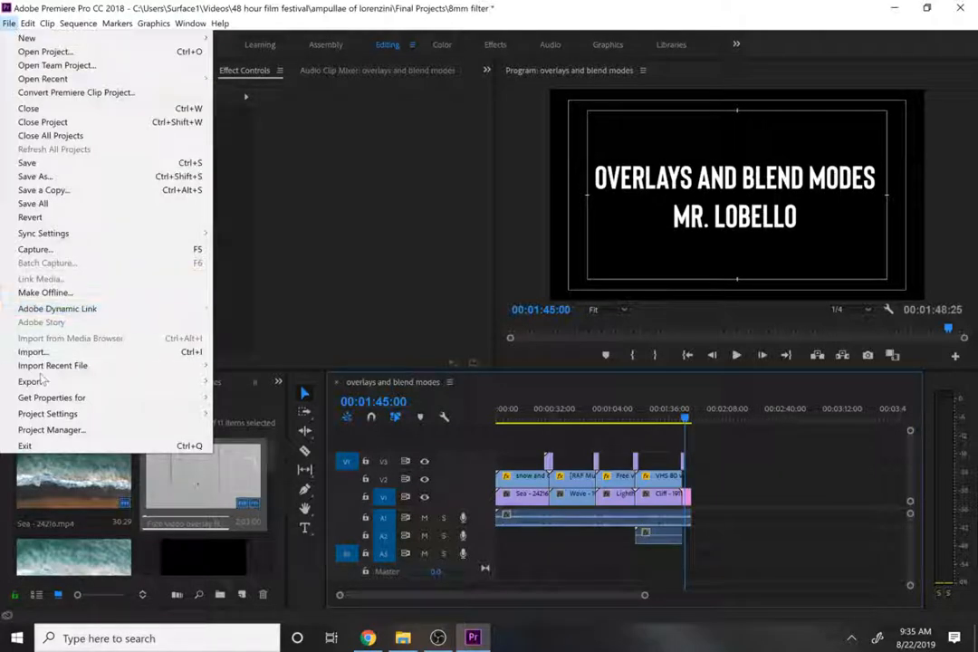
{"action": "mouse_move", "coordinate": [42, 380]}
{"action": "left_click", "coordinate": [249, 384]}
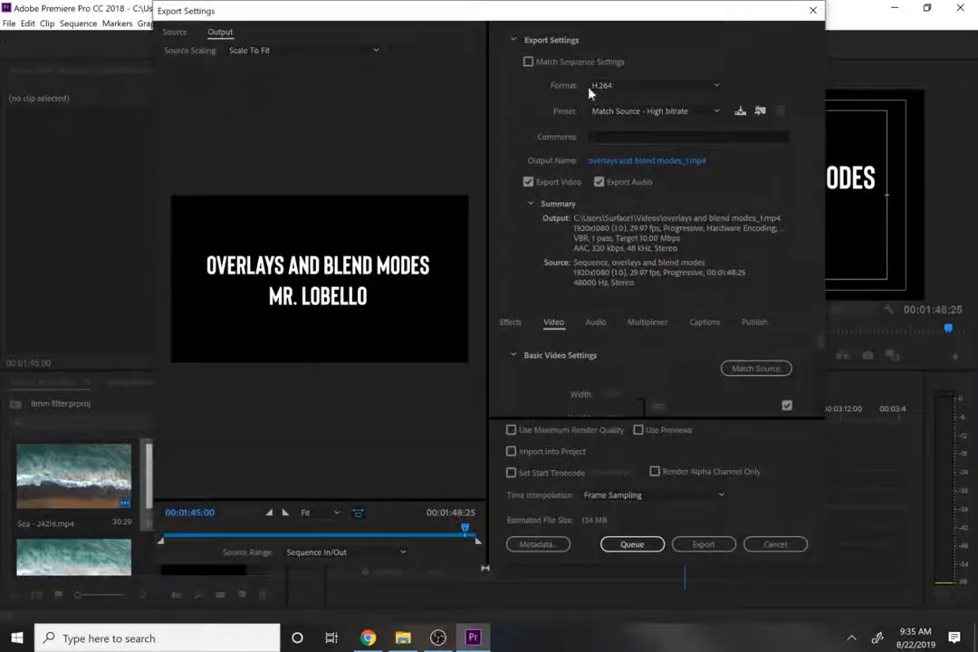
{"action": "left_click", "coordinate": [632, 110]}
{"action": "left_click", "coordinate": [633, 128]}
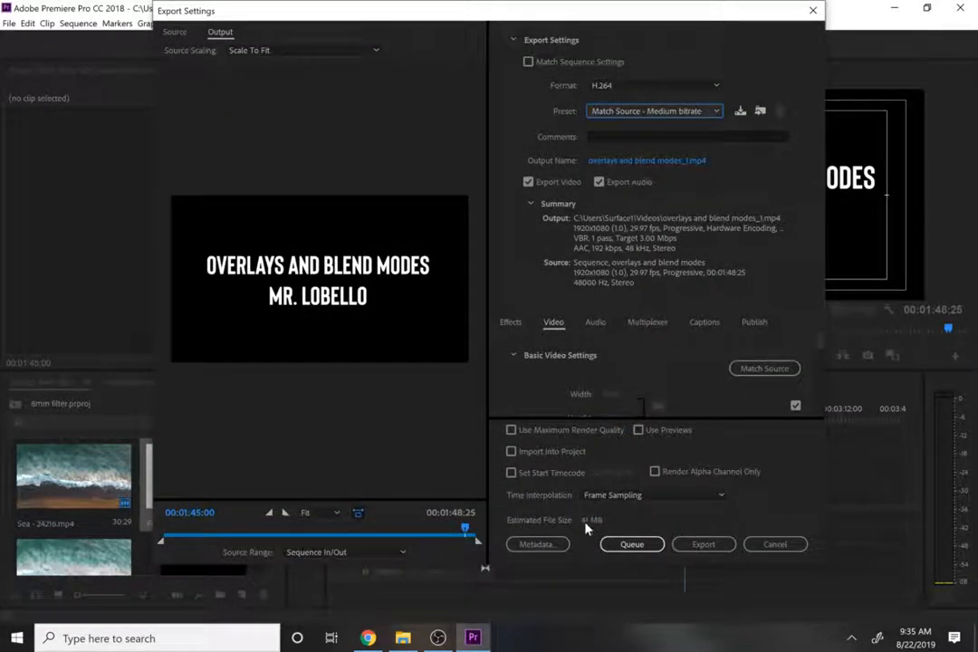
{"action": "left_click", "coordinate": [703, 544]}
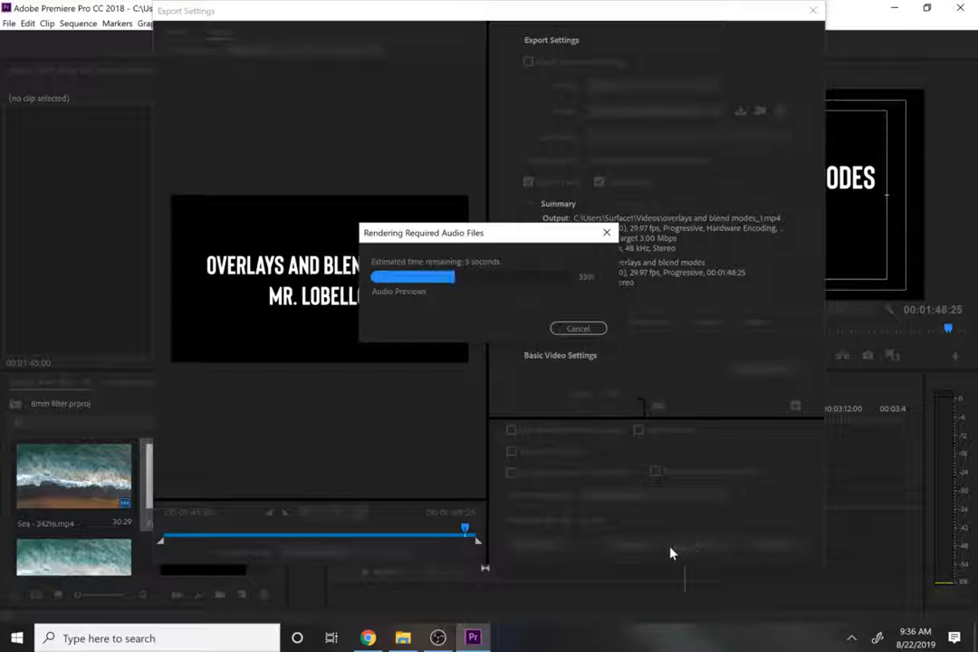
{"action": "left_click", "coordinate": [437, 637]}
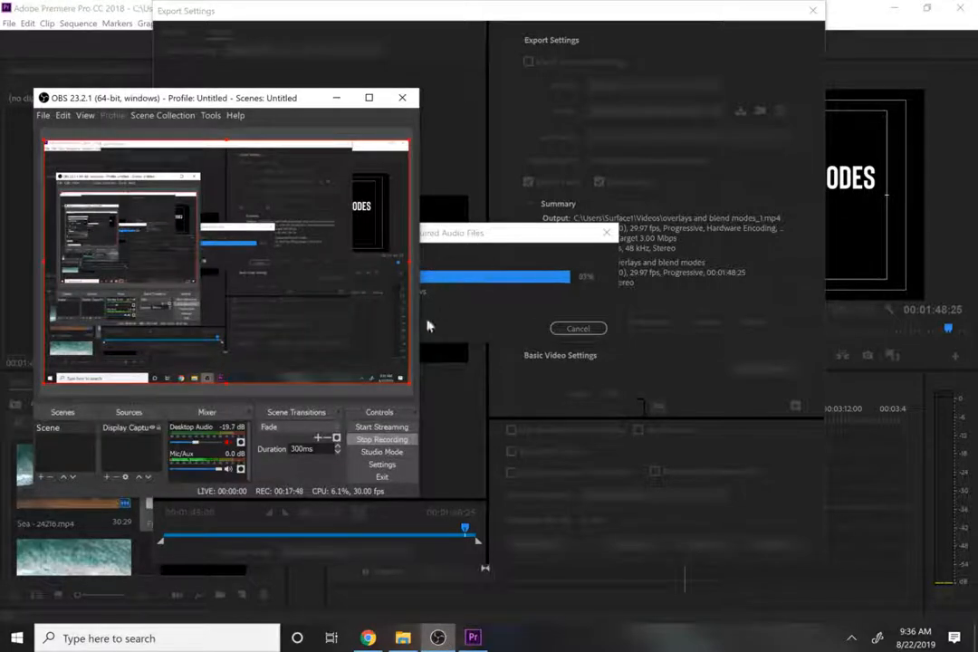